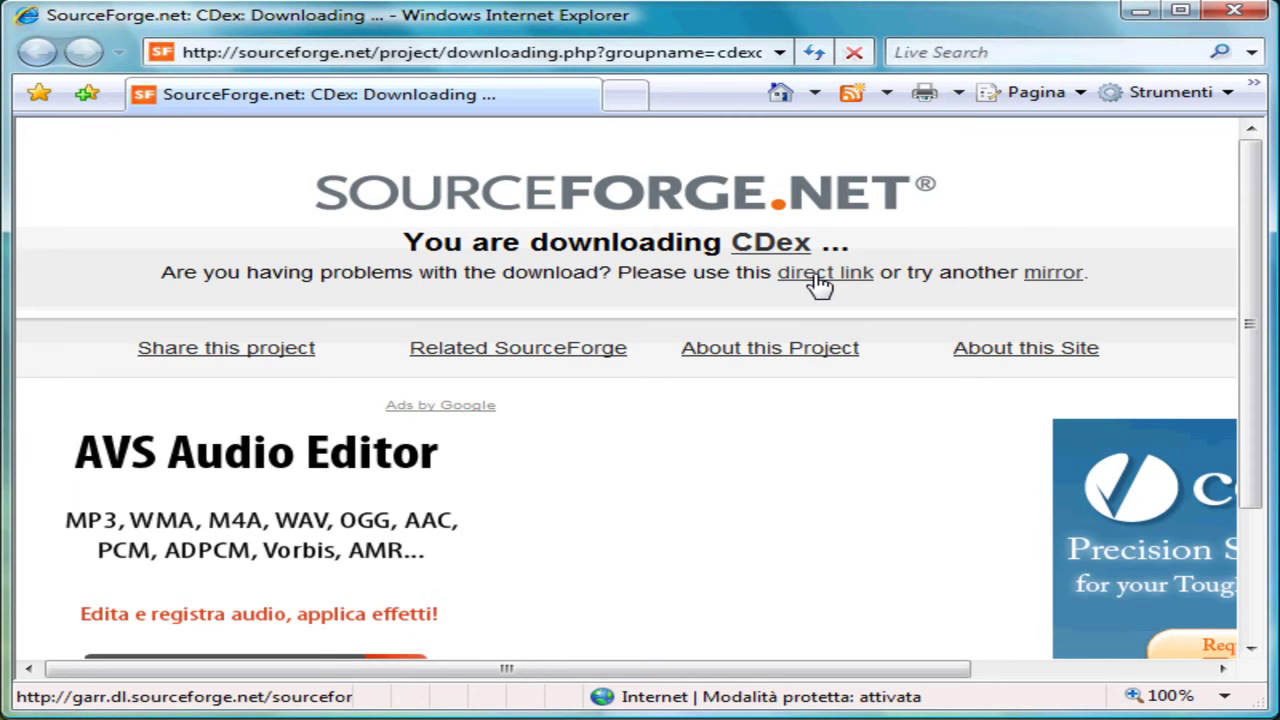
Download the CDex installer from the SourceForge direct link and save cdex_151.exe to the Desktop
{"action": "left_click", "coordinate": [818, 278]}
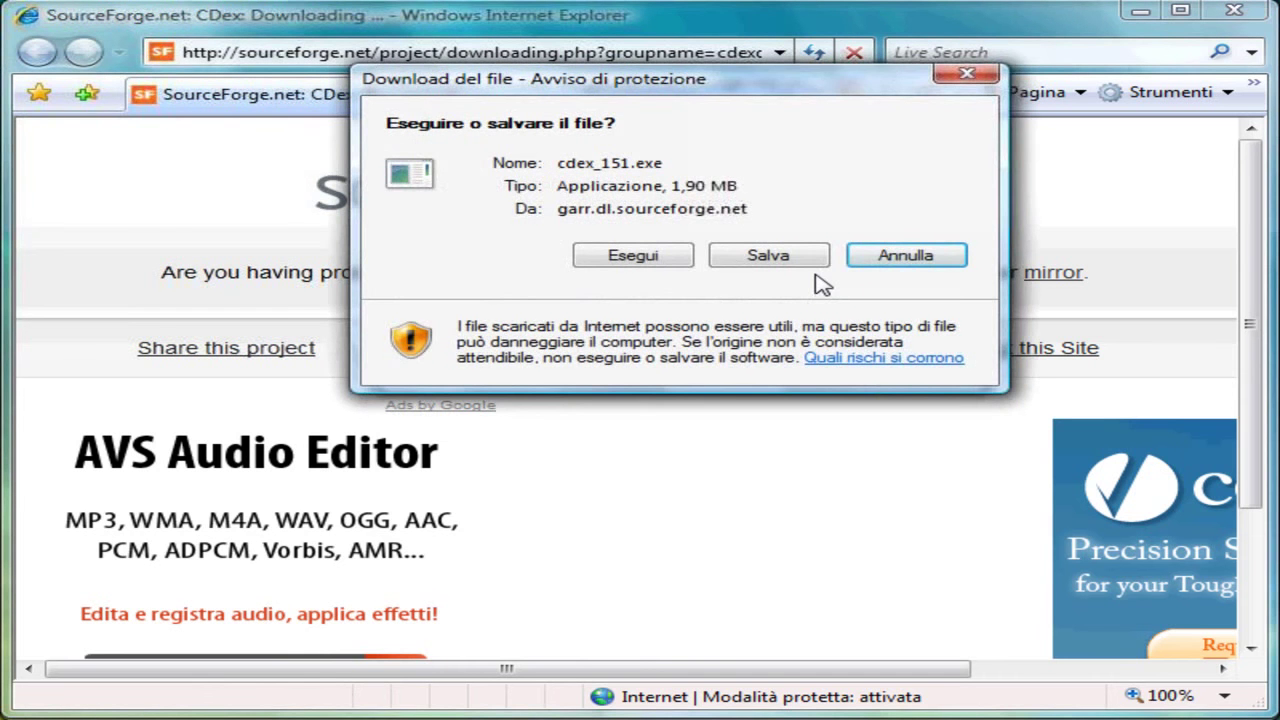
{"action": "left_click_drag", "start_coordinate": [757, 77], "coordinate": [701, 234]}
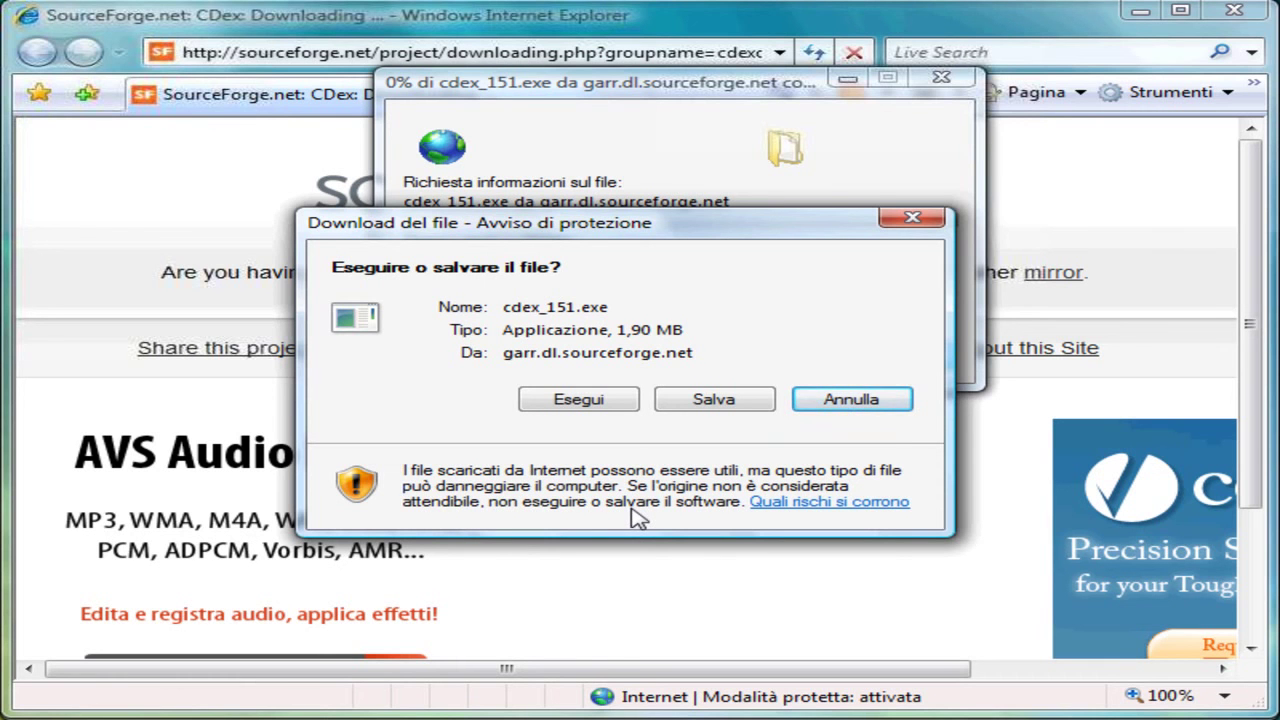
{"action": "left_click", "coordinate": [713, 400]}
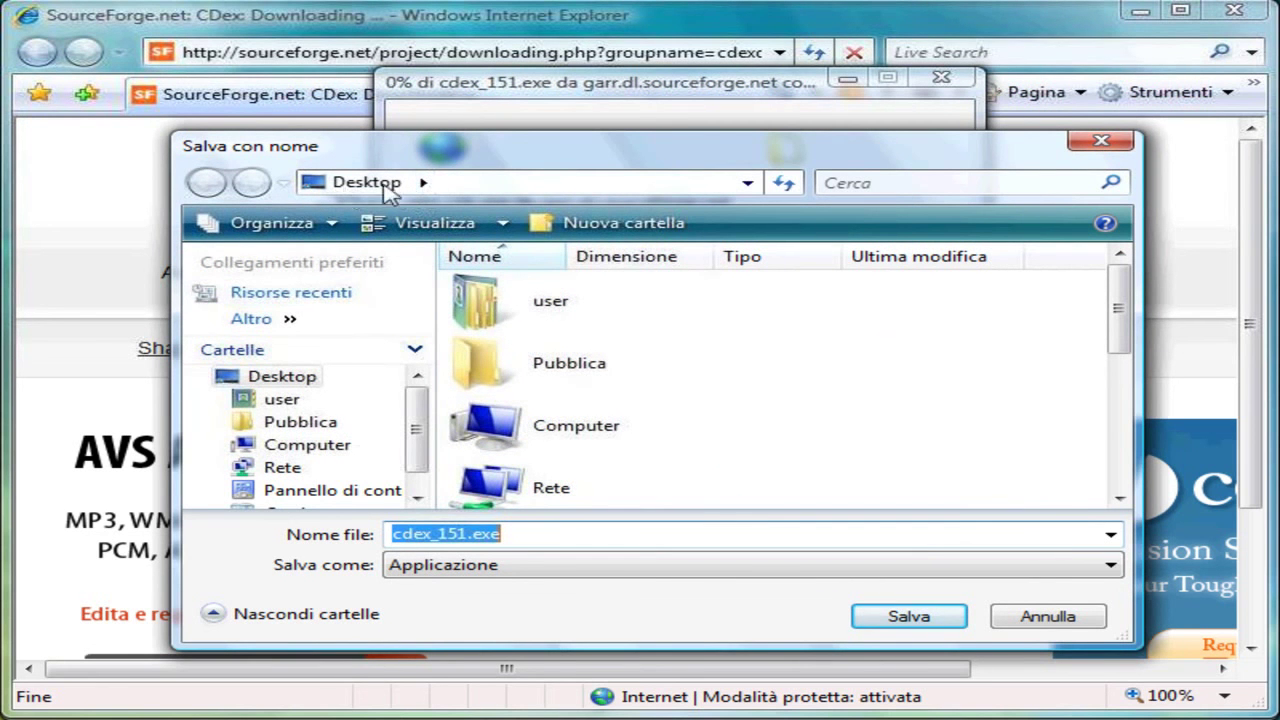
{"action": "scroll", "coordinate": [420, 428], "scroll_direction": "down", "scroll_amount": 1}
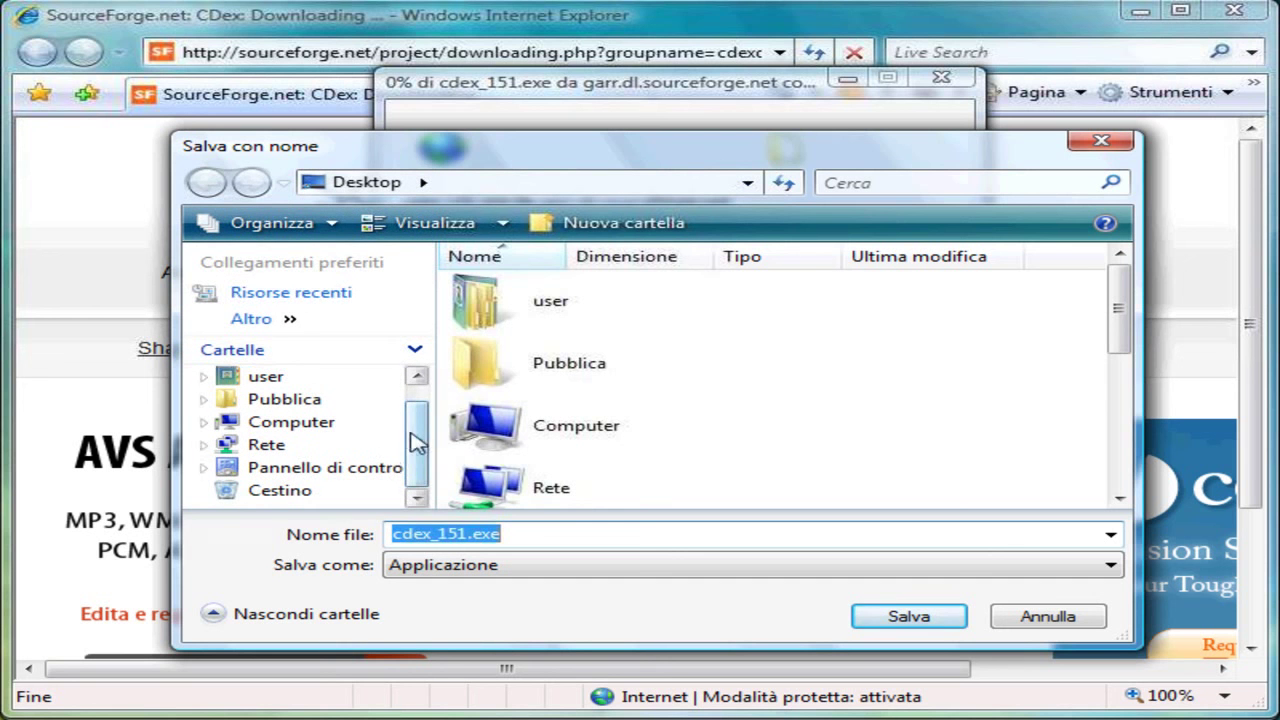
{"action": "scroll", "coordinate": [420, 440], "scroll_direction": "up", "scroll_amount": 1}
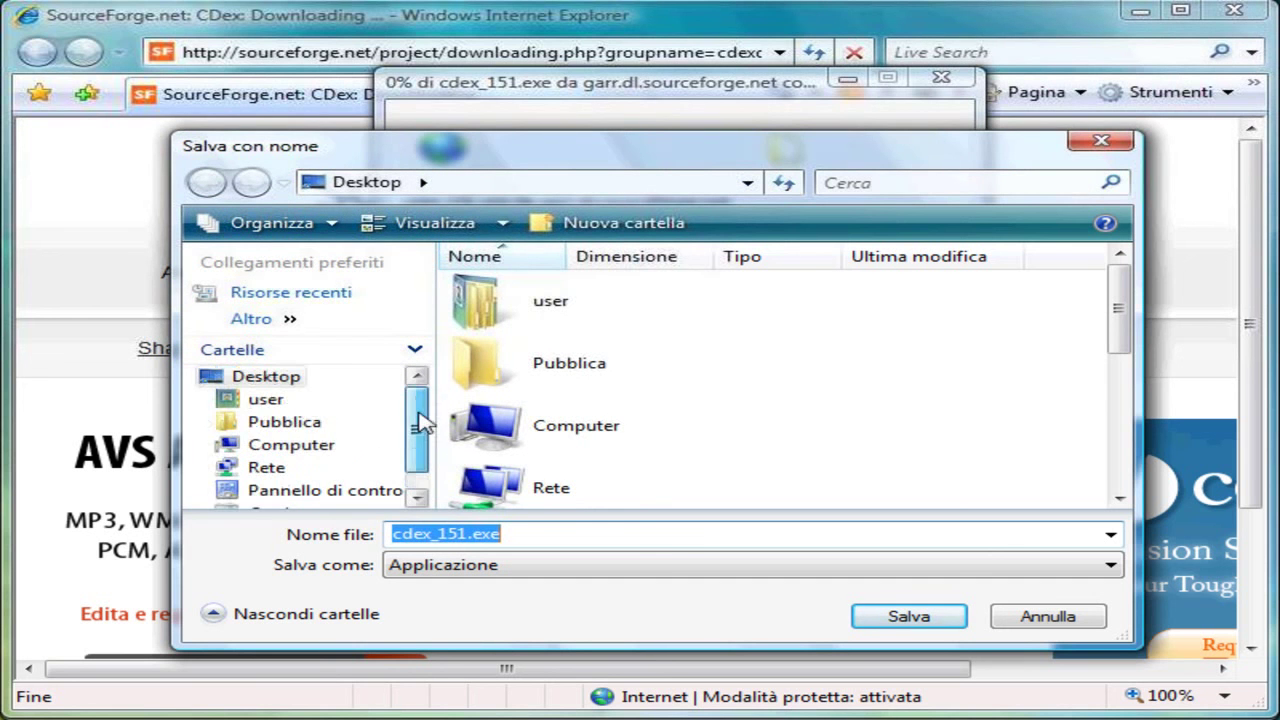
{"action": "left_click", "coordinate": [282, 378]}
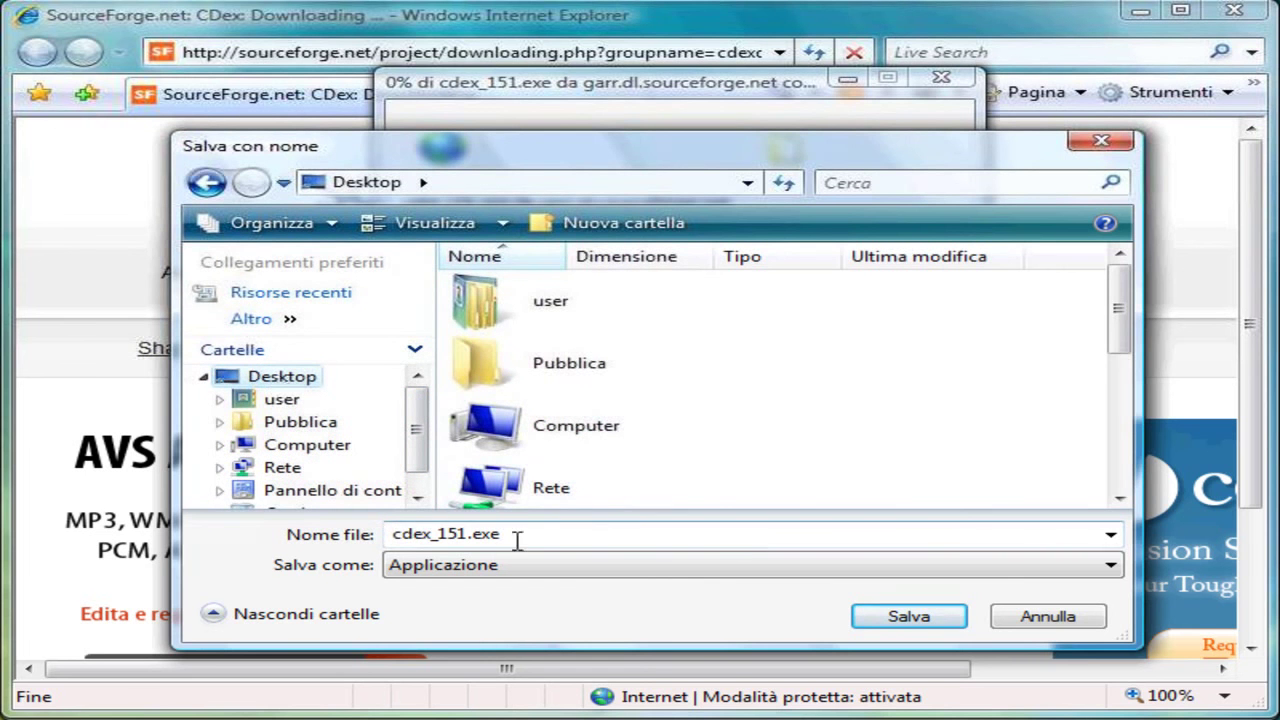
{"action": "left_click", "coordinate": [909, 617]}
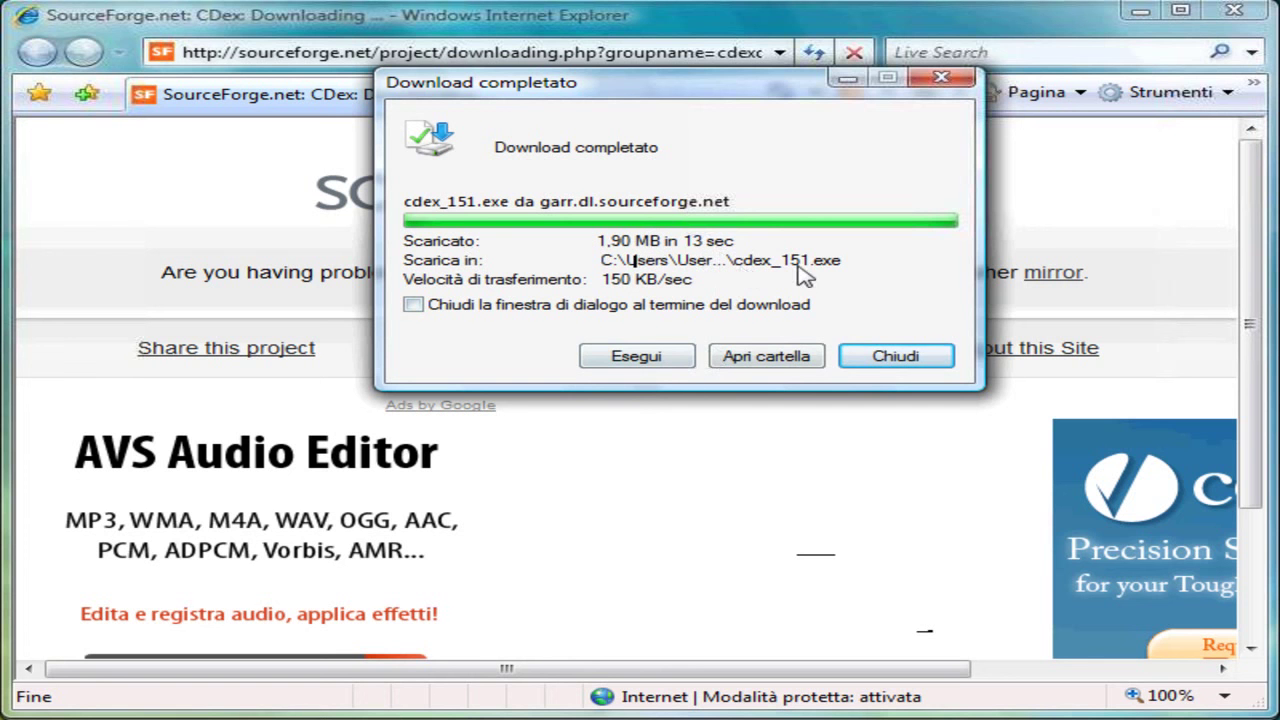
Close the completed download and the browser, and move the cdex_151.exe icon to an empty spot below CDBurnerXP on the desktop
{"action": "left_click", "coordinate": [893, 358]}
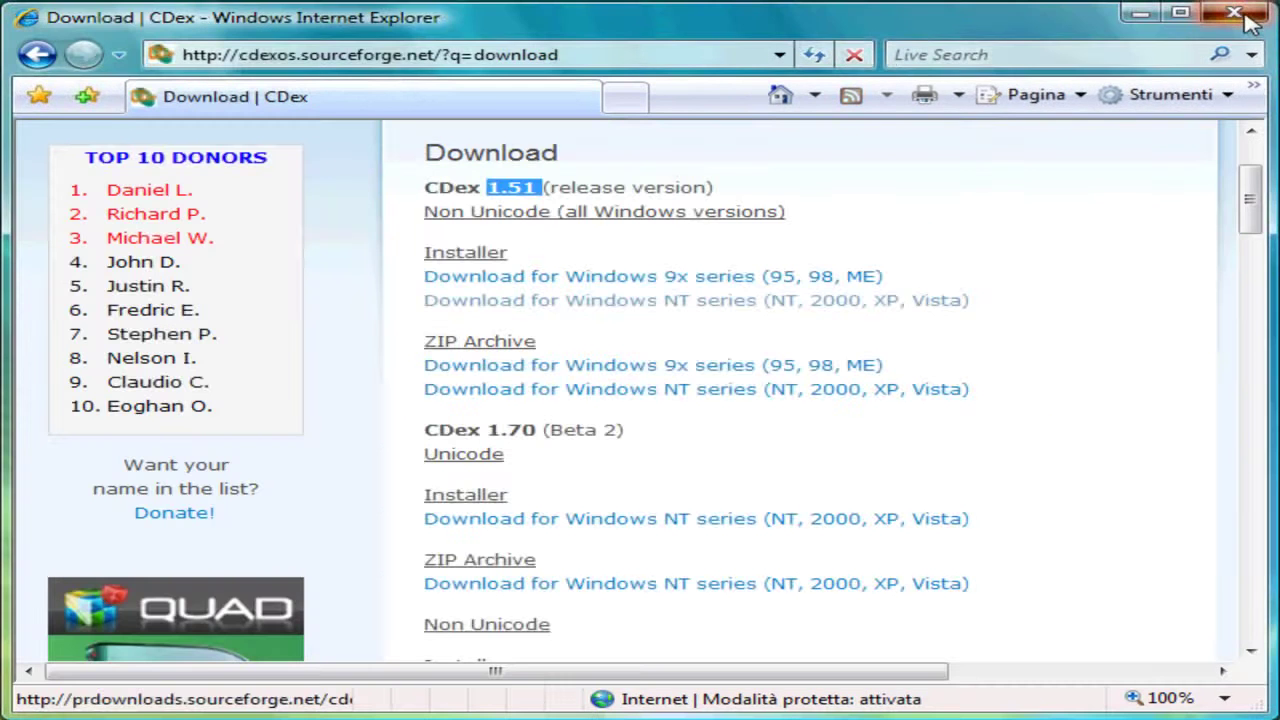
{"action": "left_click", "coordinate": [1249, 24]}
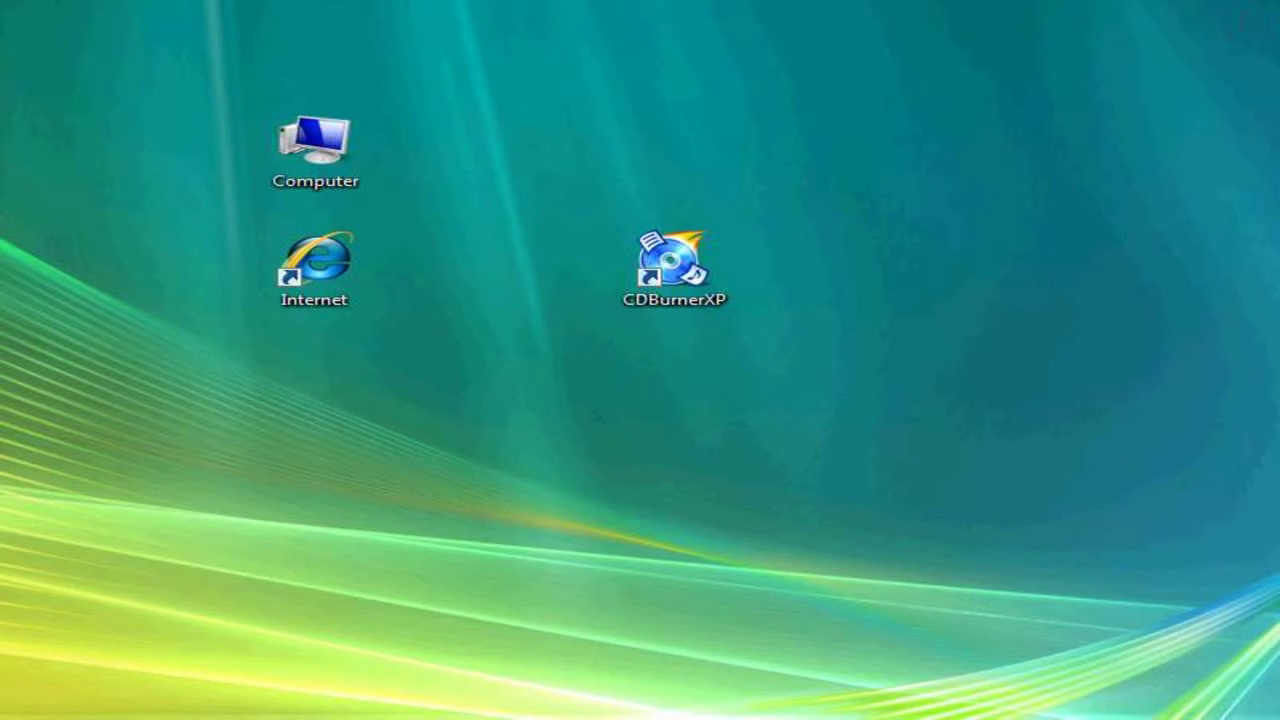
{"action": "left_click_drag", "start_coordinate": [380, 305], "coordinate": [560, 385]}
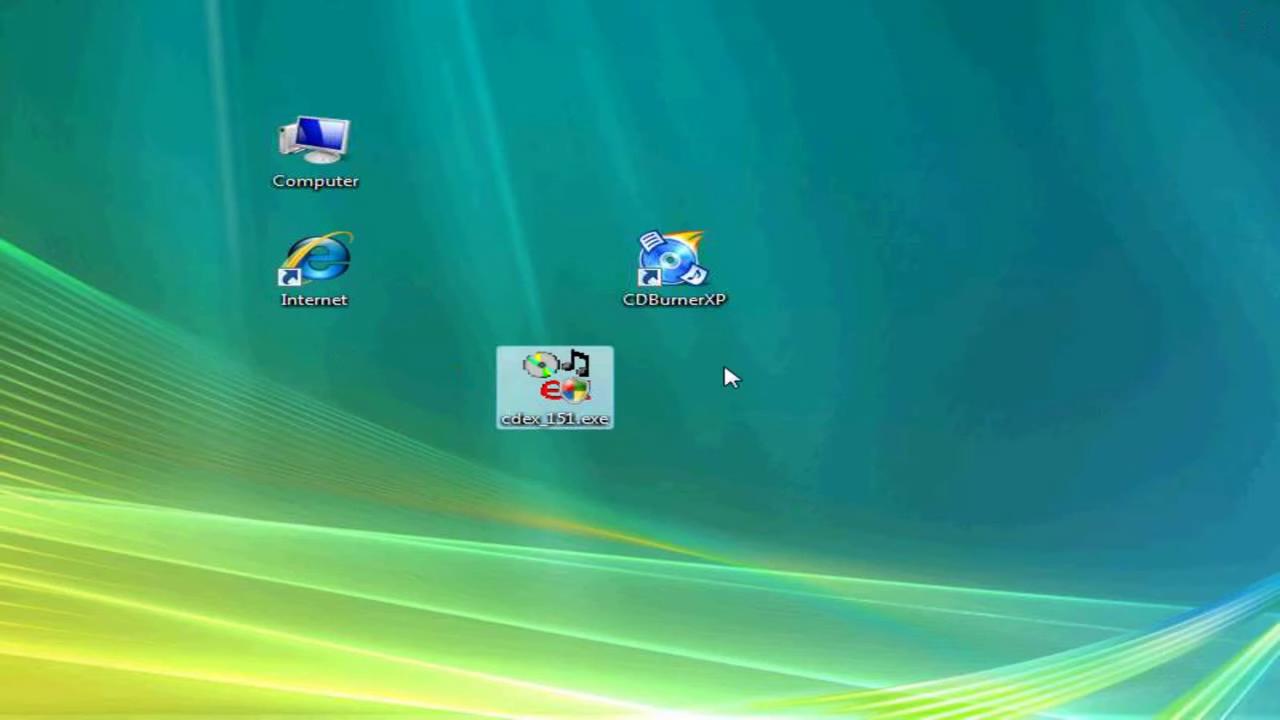
{"action": "left_click", "coordinate": [697, 404]}
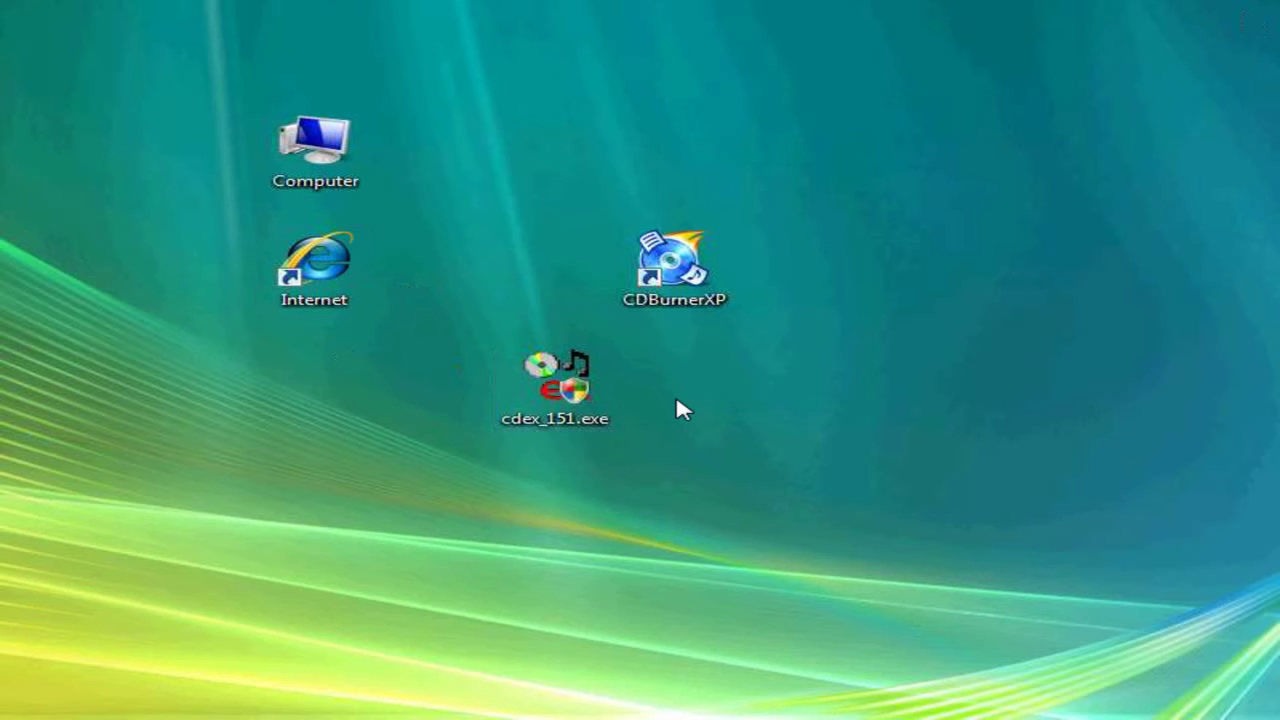
Install CDex from cdex_151.exe with the CDex Full (recommended) components into C:\Program Files\CDex_150, and decline viewing the readme file
{"action": "double_click", "coordinate": [567, 389]}
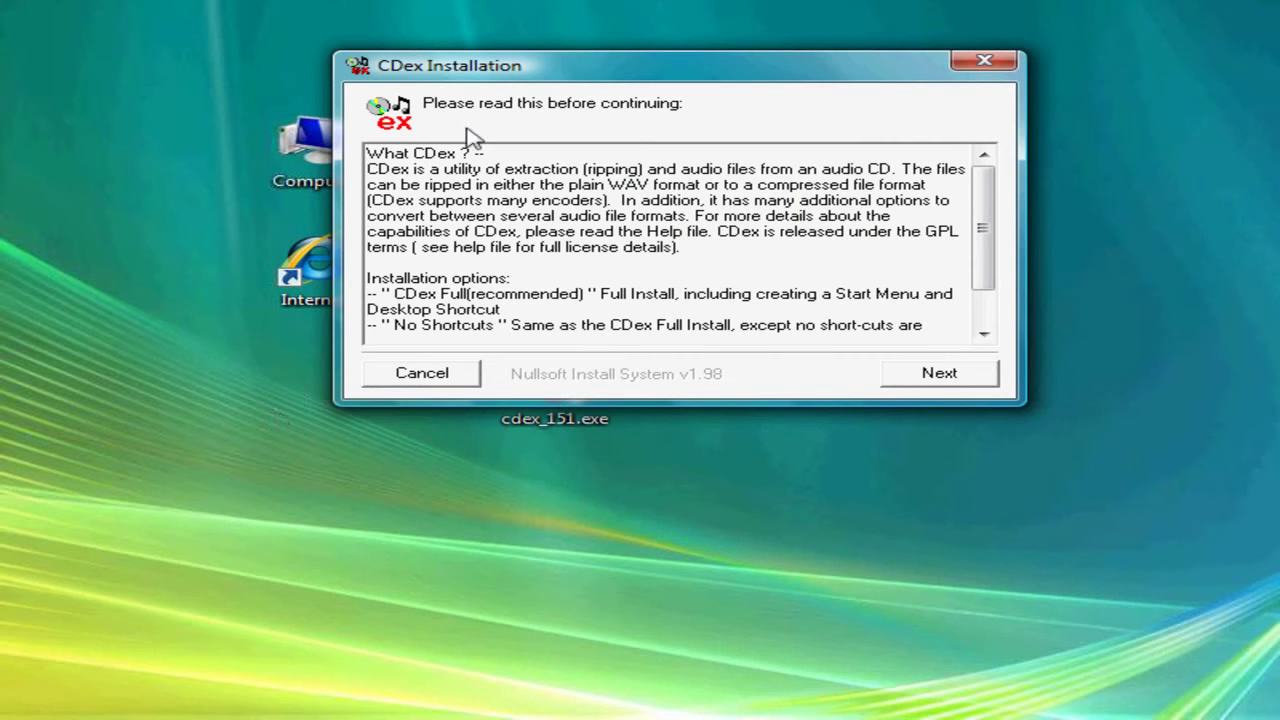
{"action": "left_click_drag", "start_coordinate": [561, 70], "coordinate": [482, 138]}
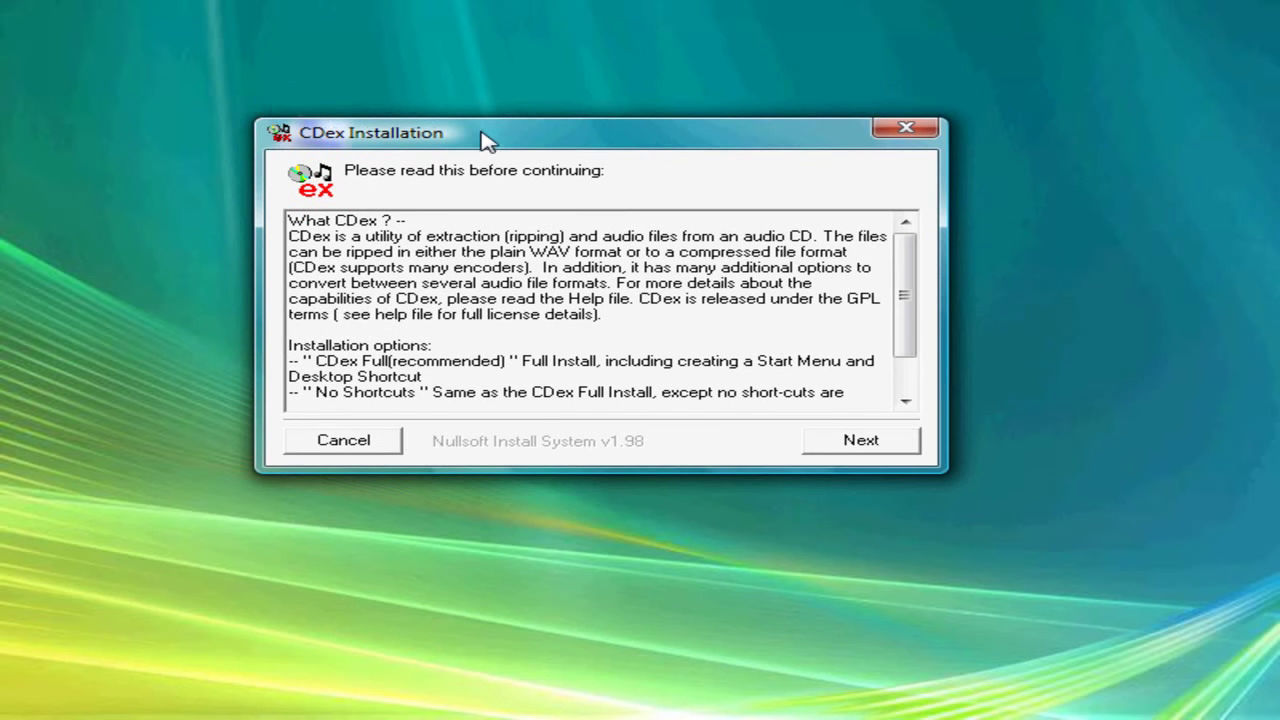
{"action": "left_click", "coordinate": [862, 441]}
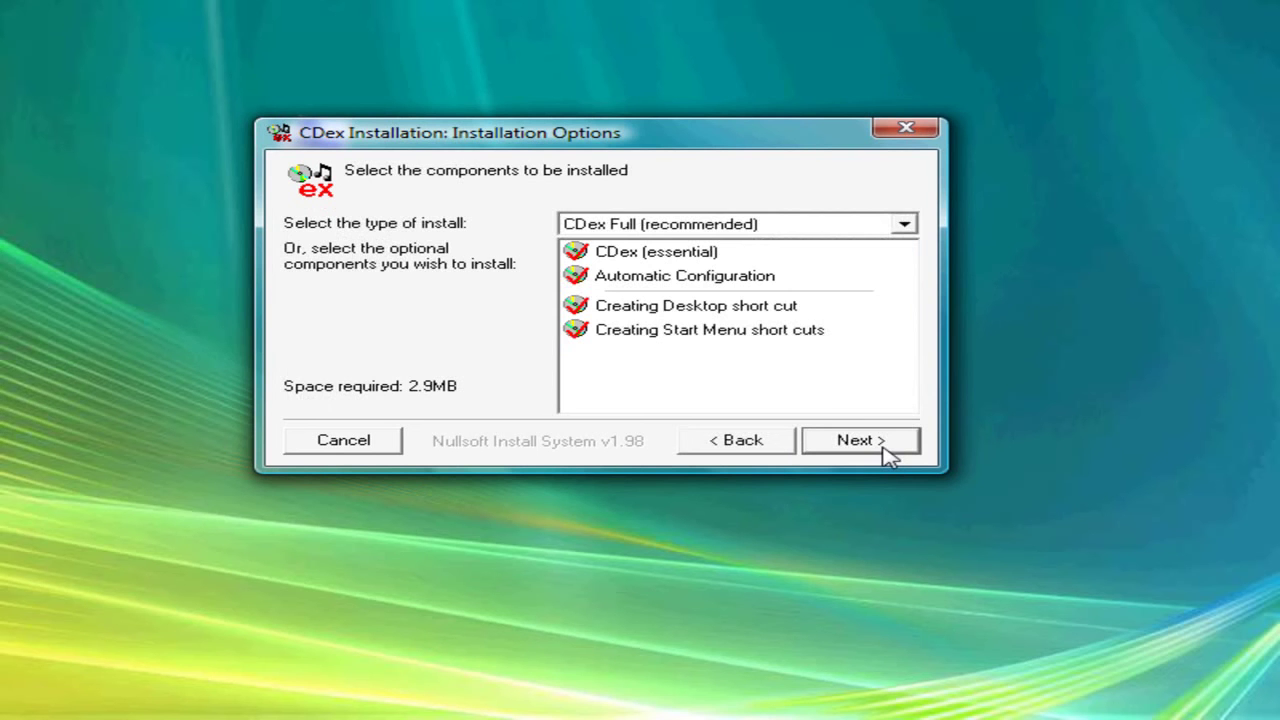
{"action": "left_click", "coordinate": [862, 441]}
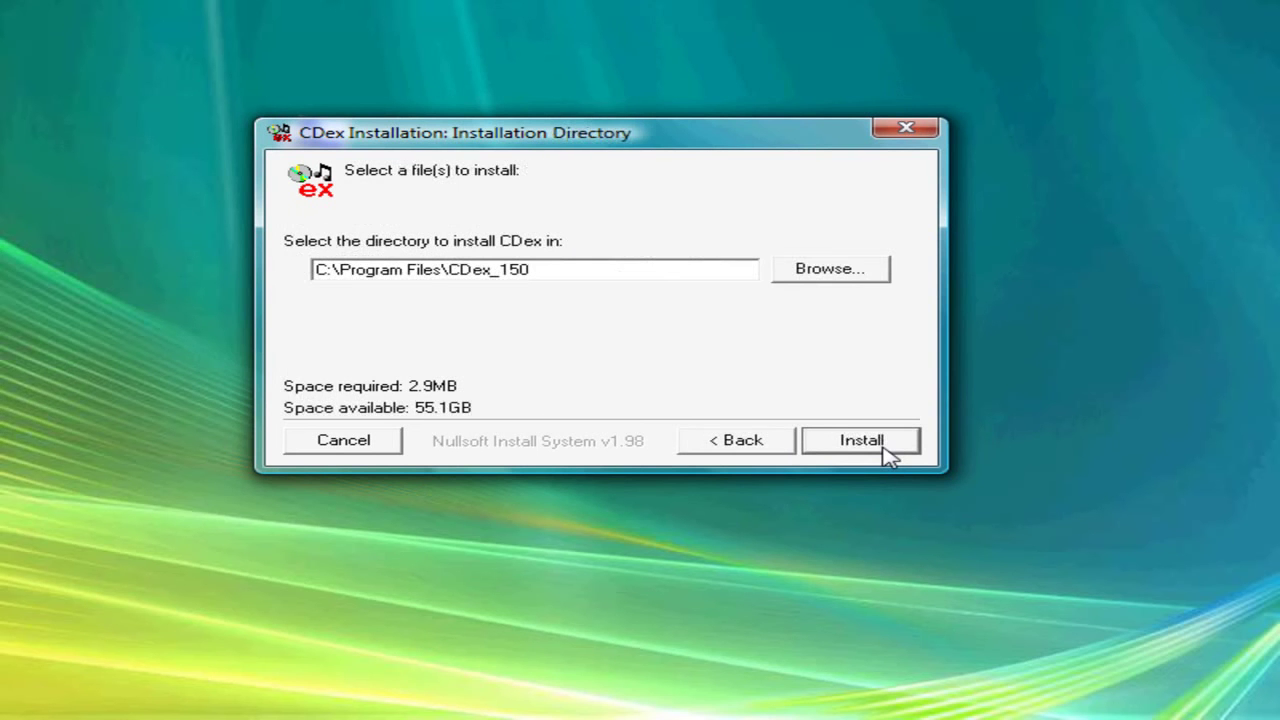
{"action": "left_click", "coordinate": [885, 450]}
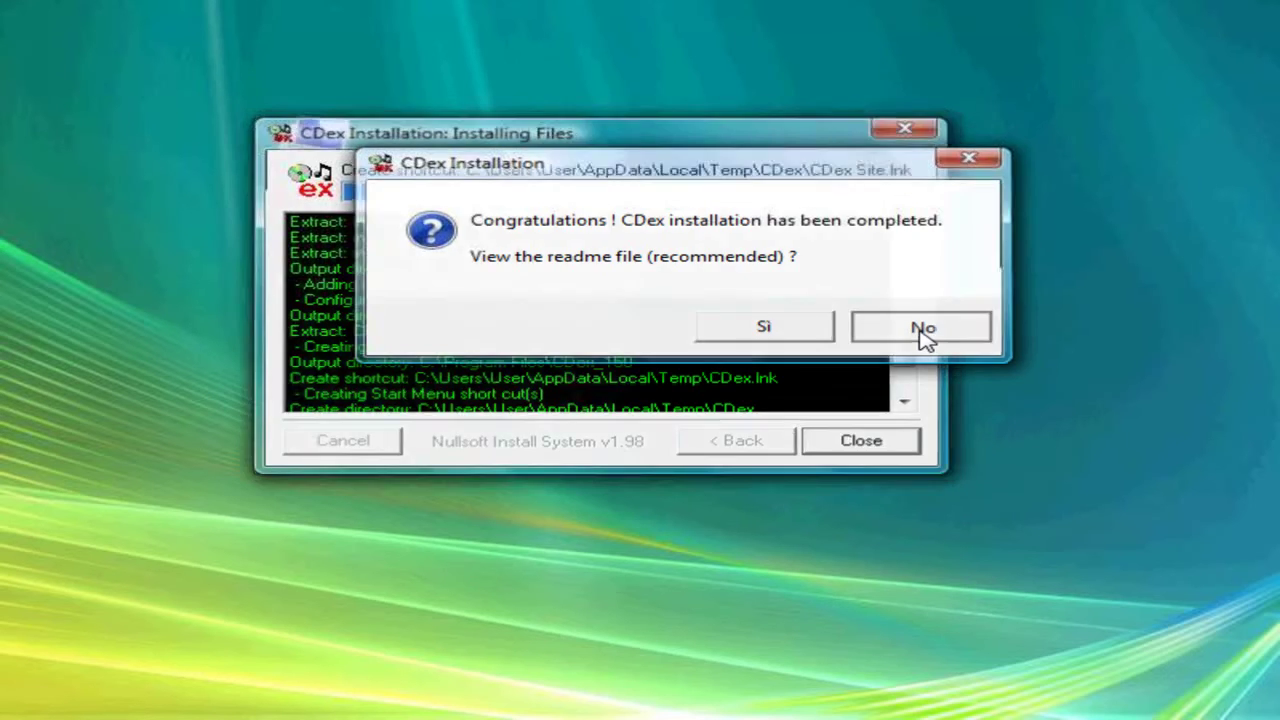
{"action": "left_click", "coordinate": [921, 330]}
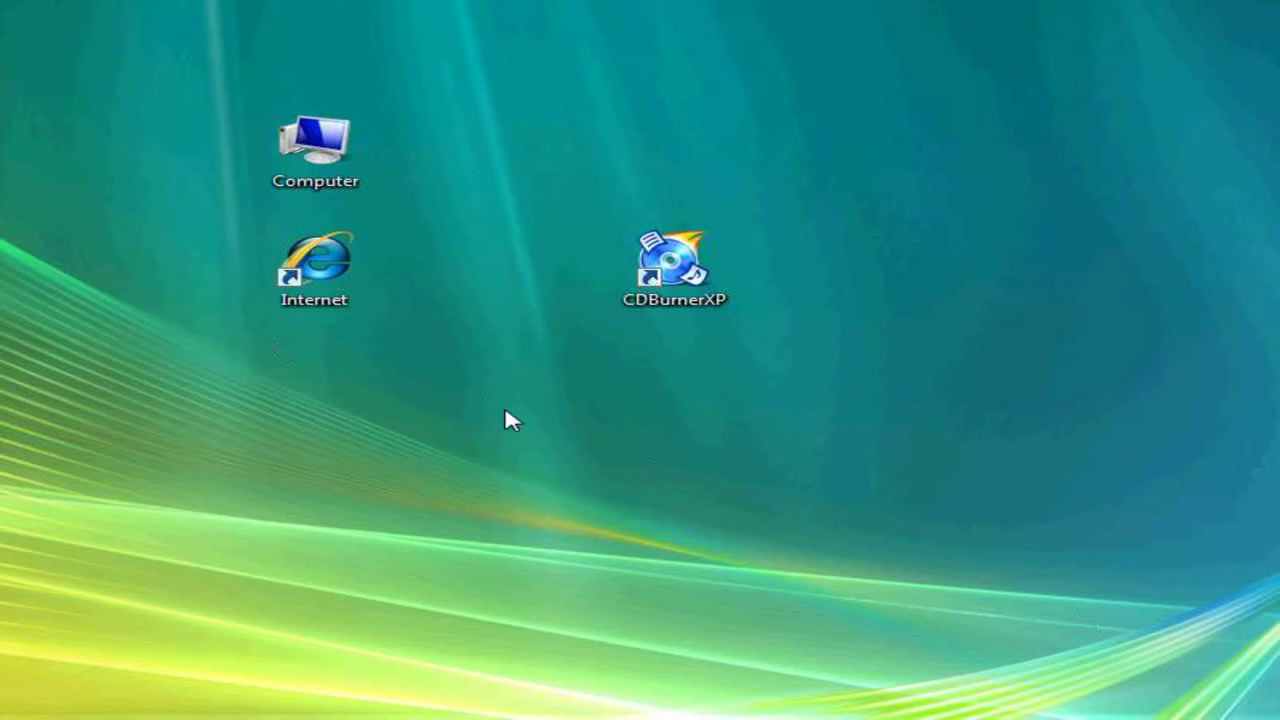
Open the CDex_150 folder inside Programmi on Disco locale (C:)
{"action": "double_click", "coordinate": [317, 151]}
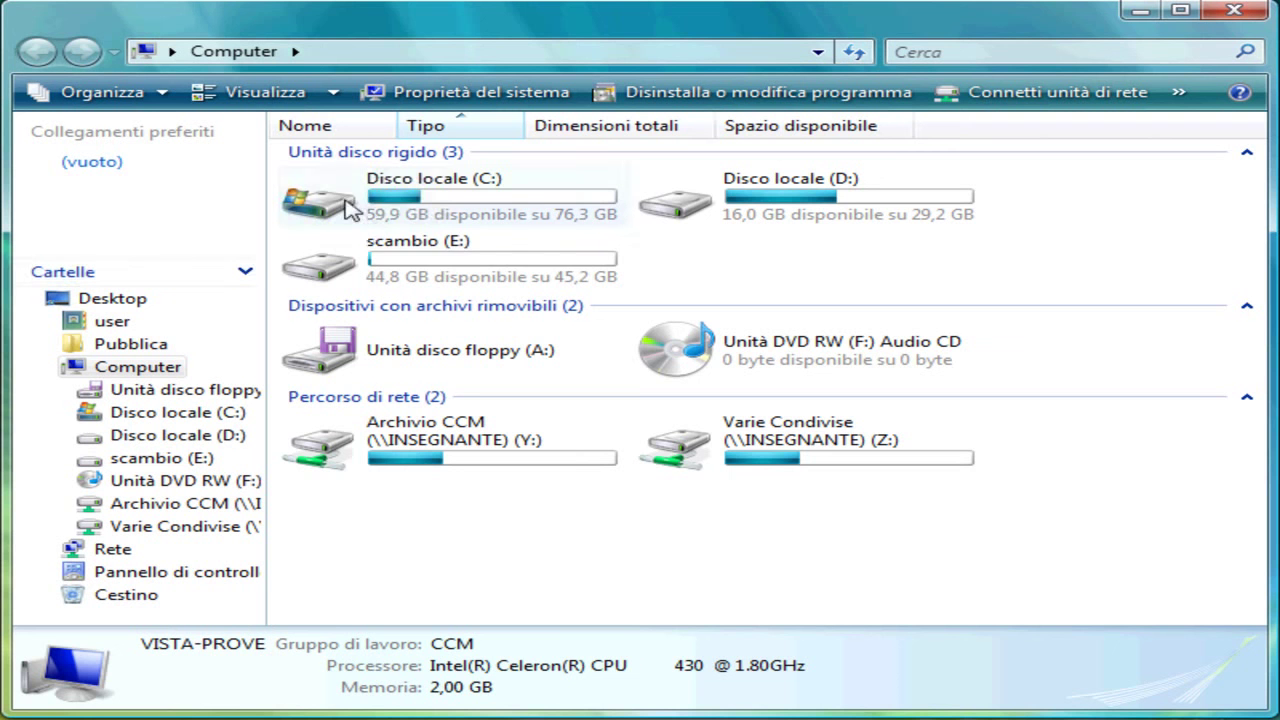
{"action": "mouse_move", "coordinate": [329, 208]}
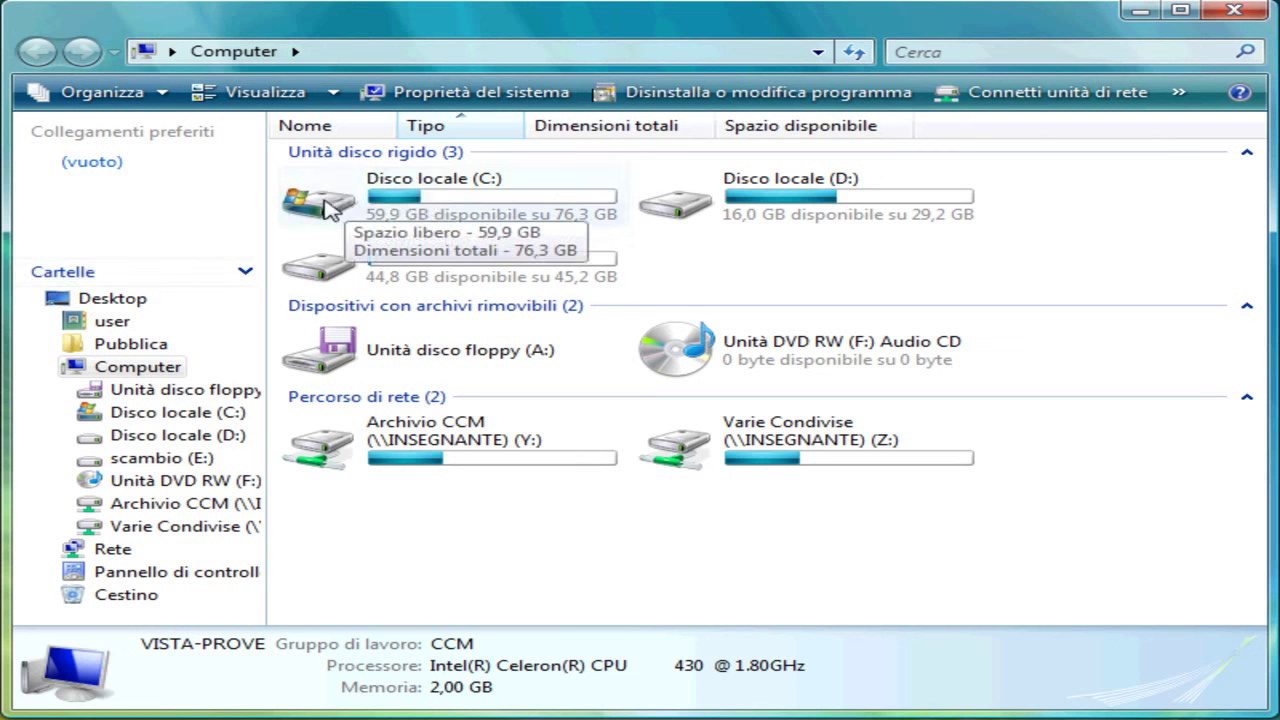
{"action": "double_click", "coordinate": [329, 208]}
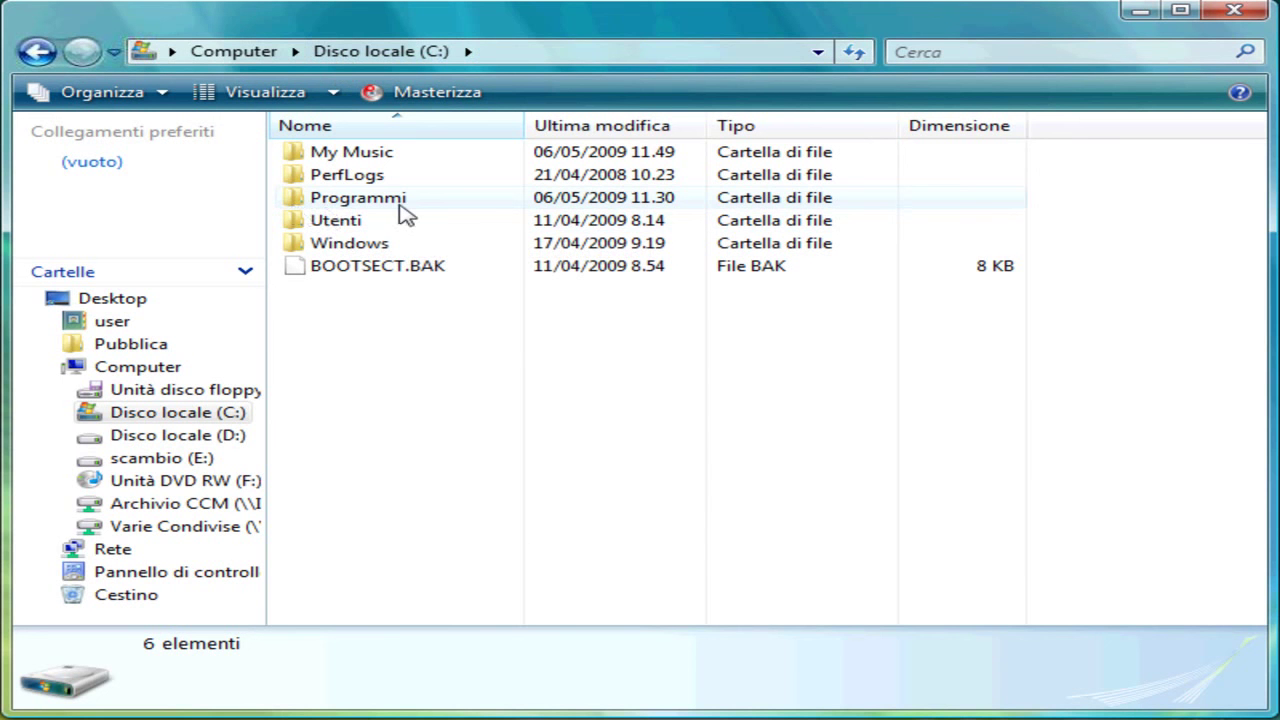
{"action": "mouse_move", "coordinate": [404, 214]}
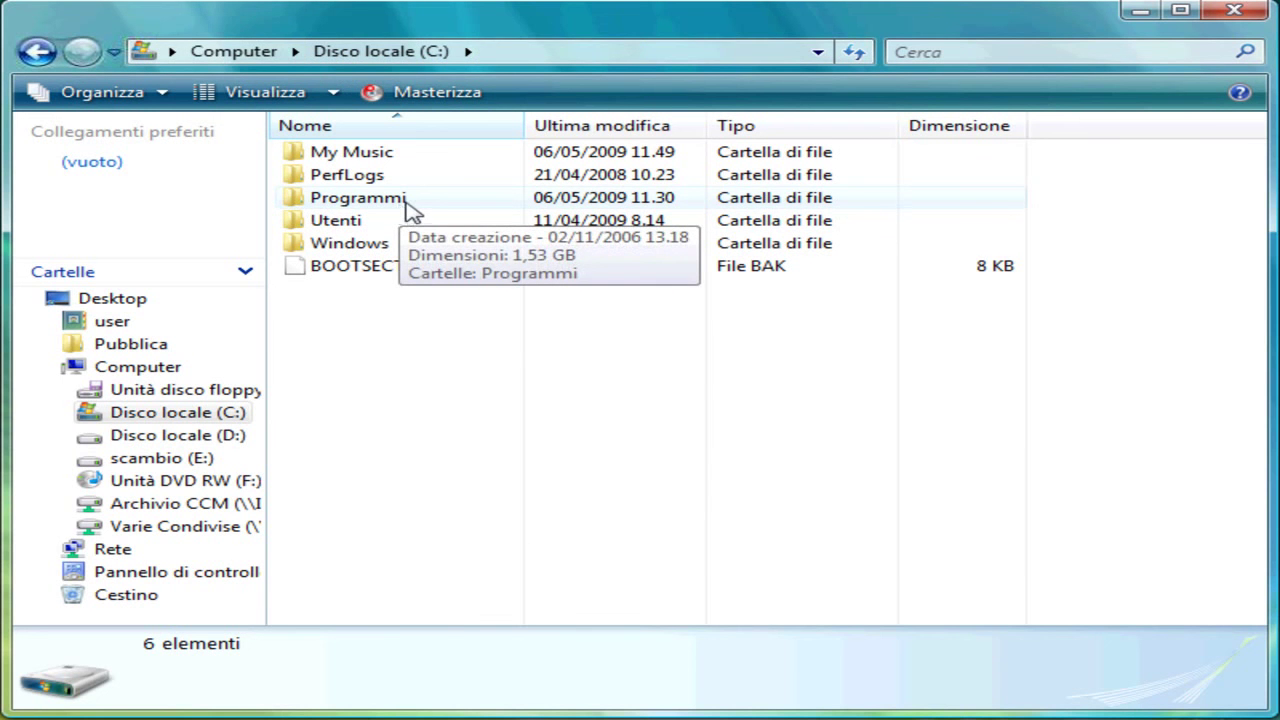
{"action": "double_click", "coordinate": [410, 208]}
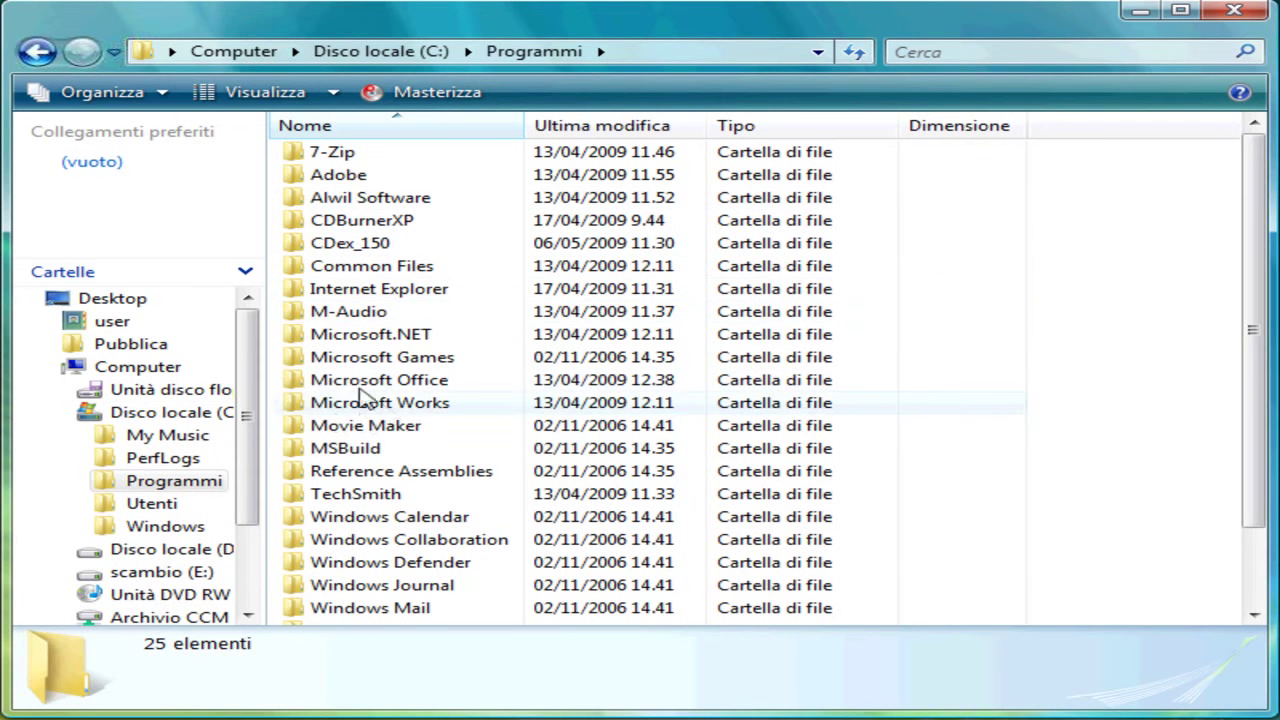
{"action": "mouse_move", "coordinate": [360, 386]}
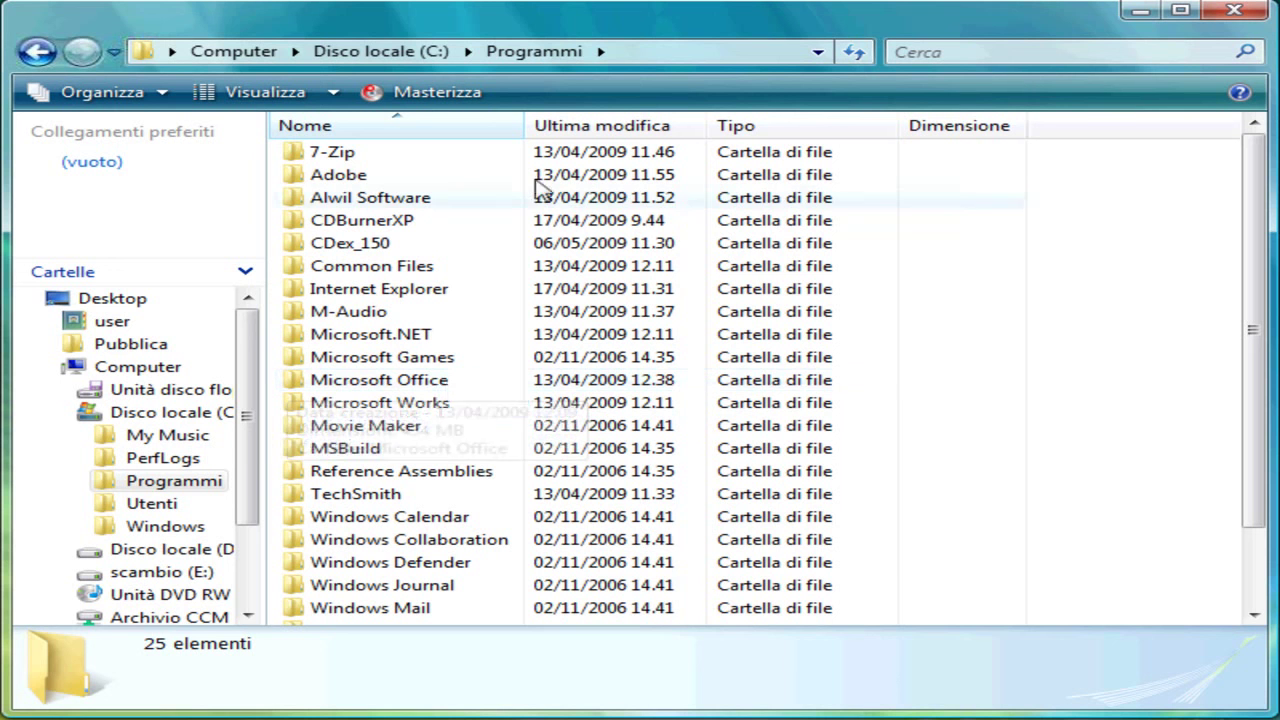
{"action": "mouse_move", "coordinate": [379, 184]}
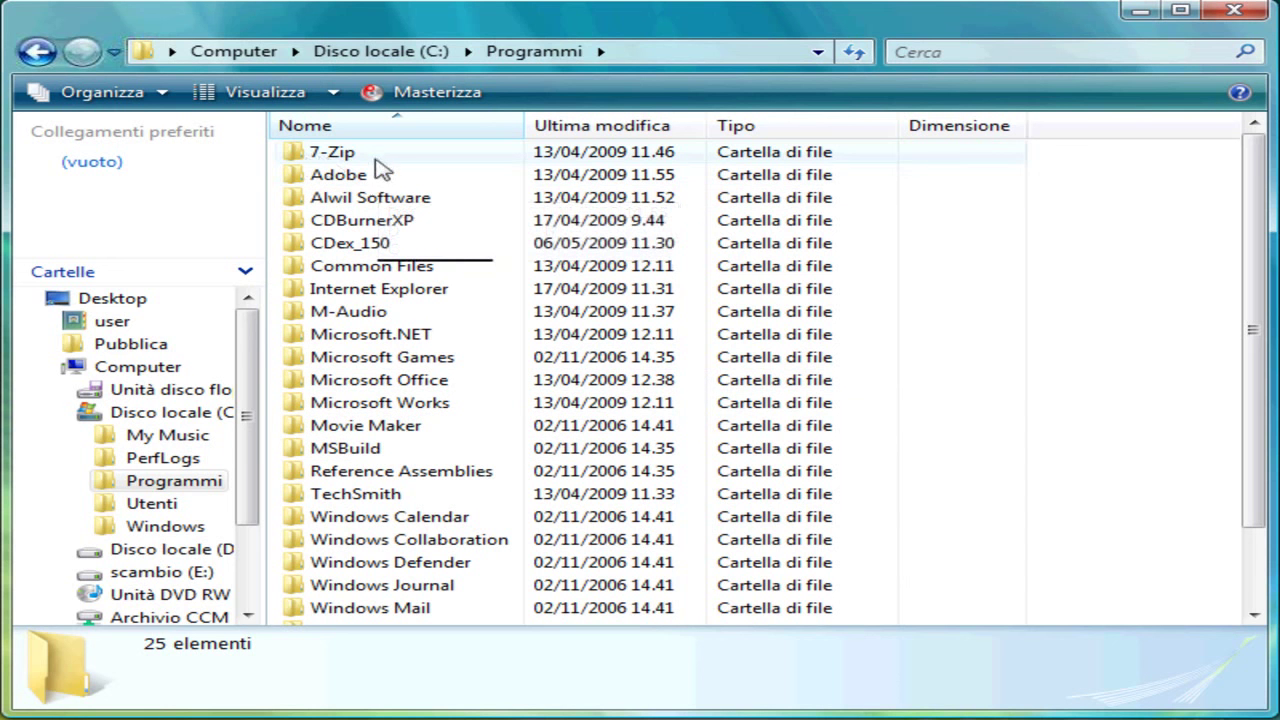
{"action": "left_click", "coordinate": [345, 247]}
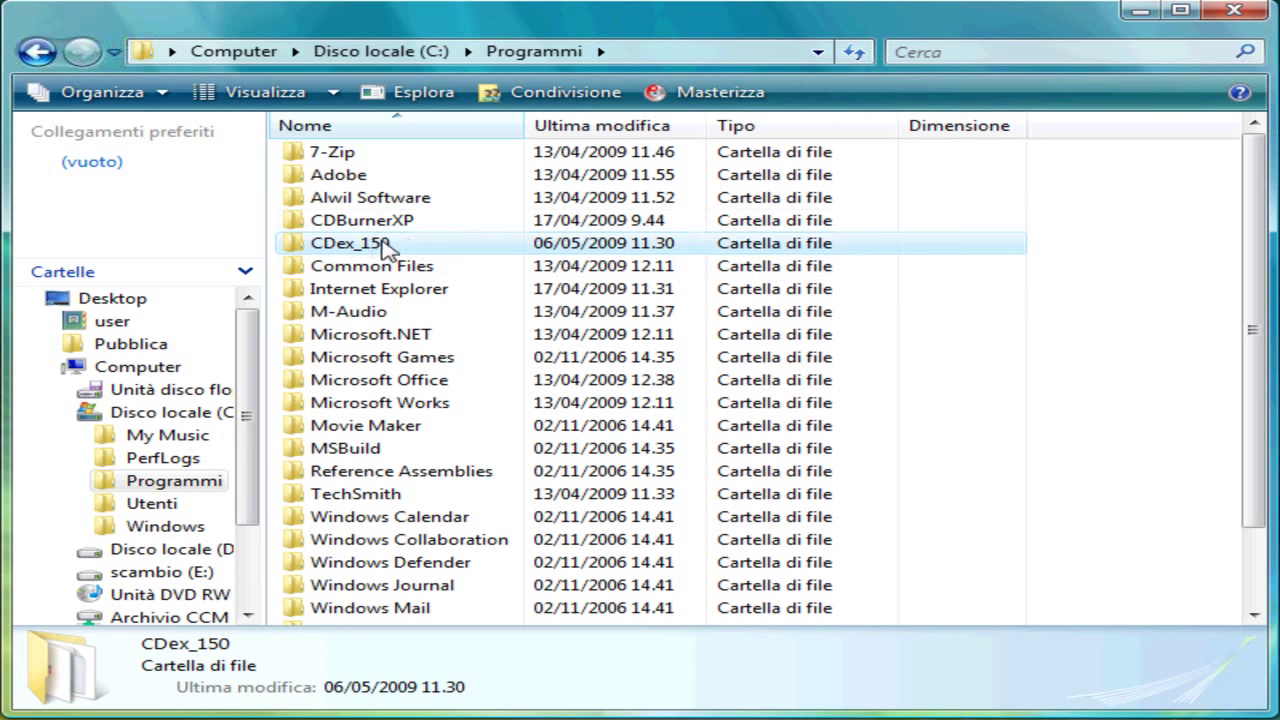
{"action": "mouse_move", "coordinate": [363, 246]}
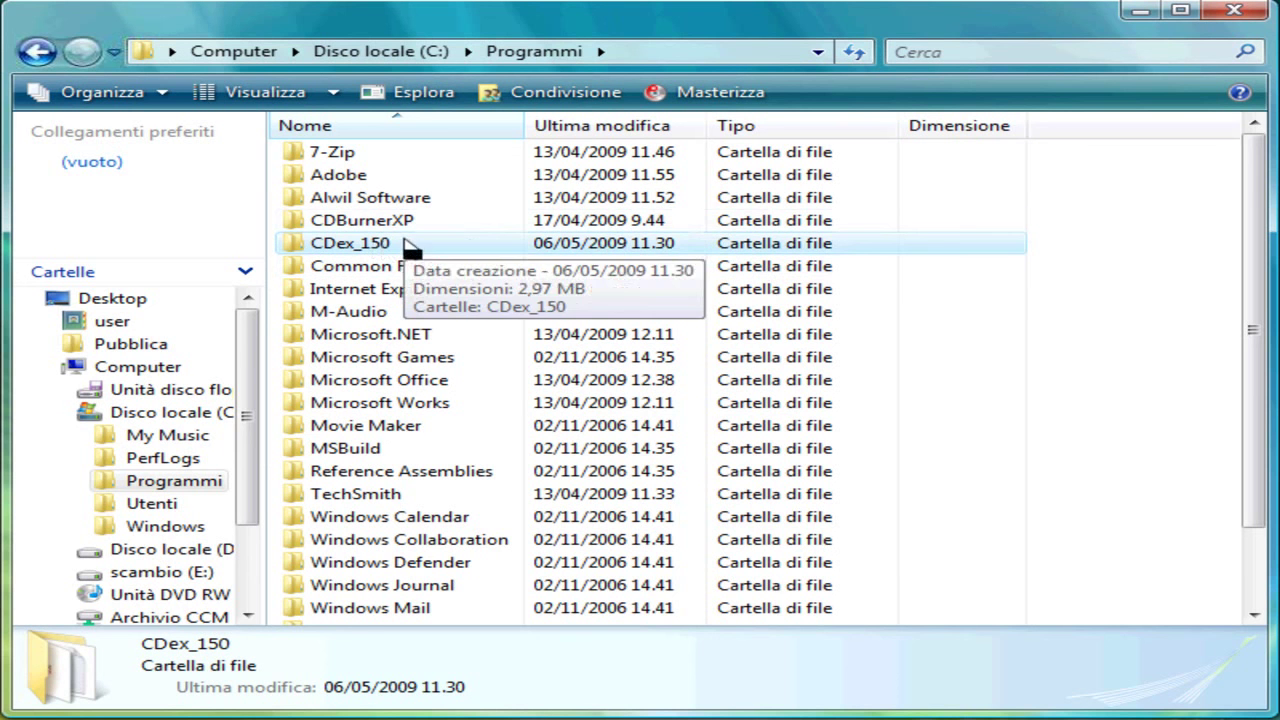
{"action": "double_click", "coordinate": [336, 250]}
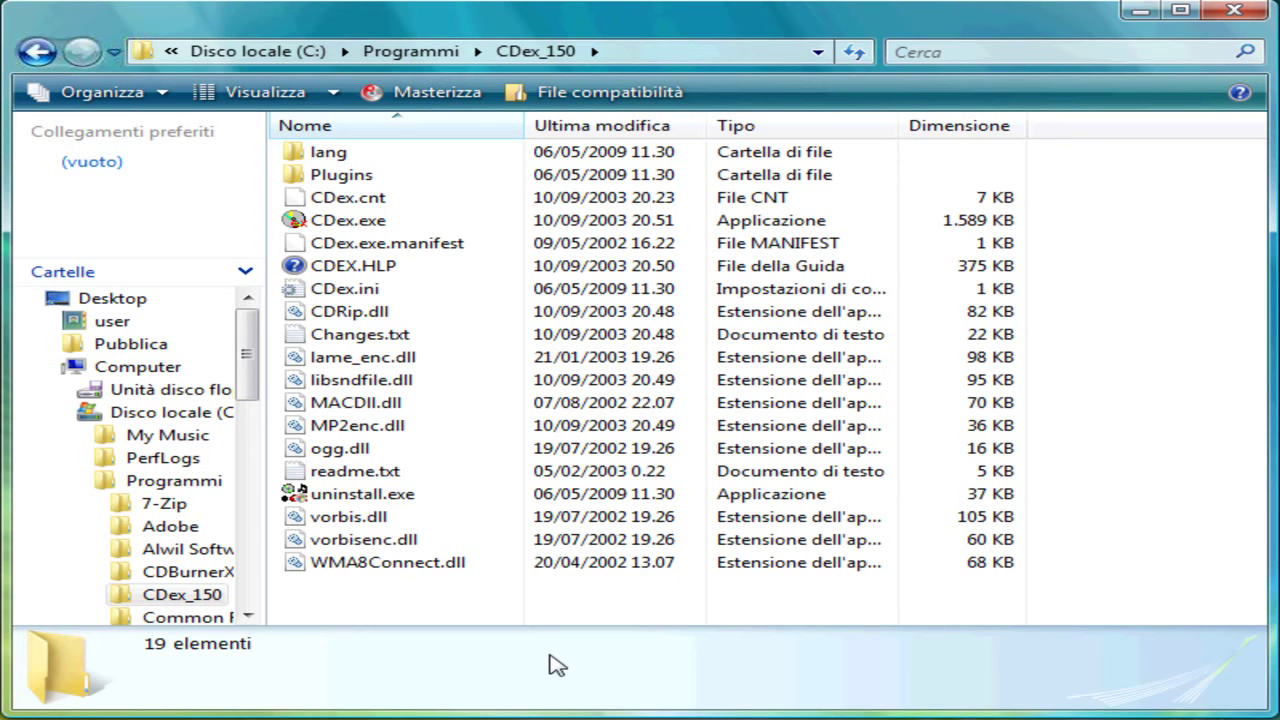
Send a shortcut of CDex.exe to the Desktop and close the folder window
{"action": "left_click", "coordinate": [330, 222]}
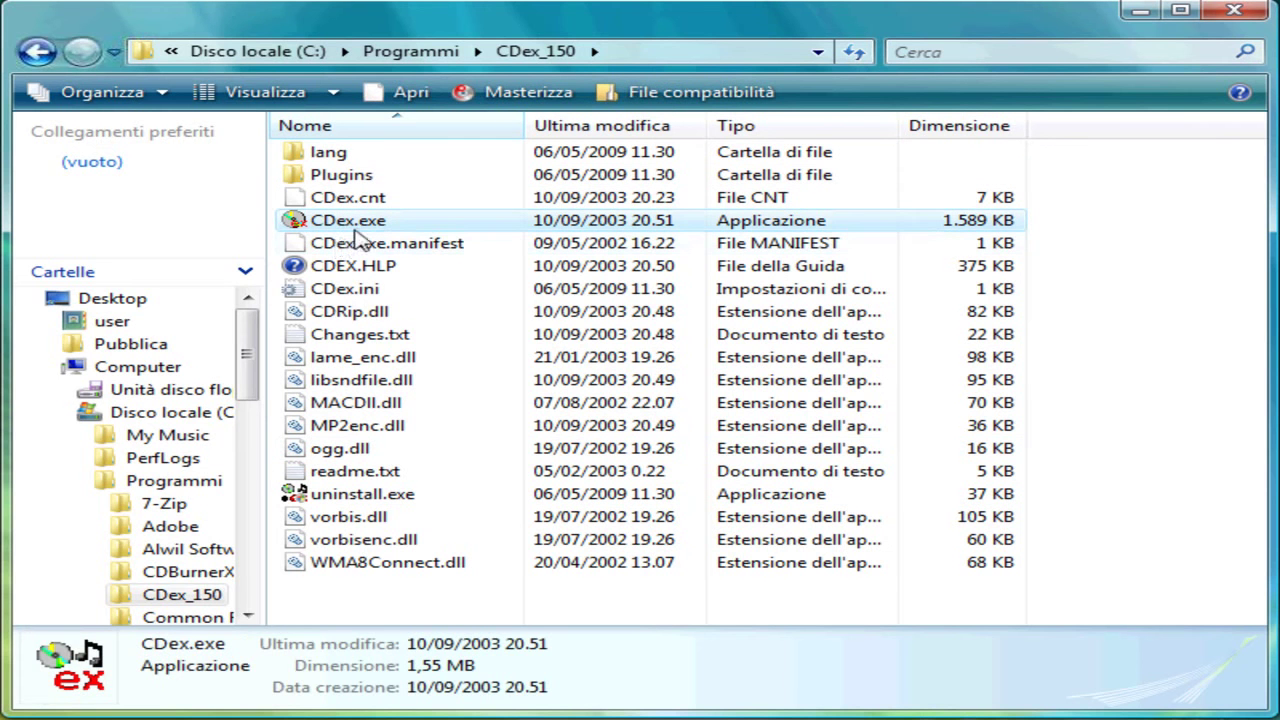
{"action": "mouse_move", "coordinate": [380, 232]}
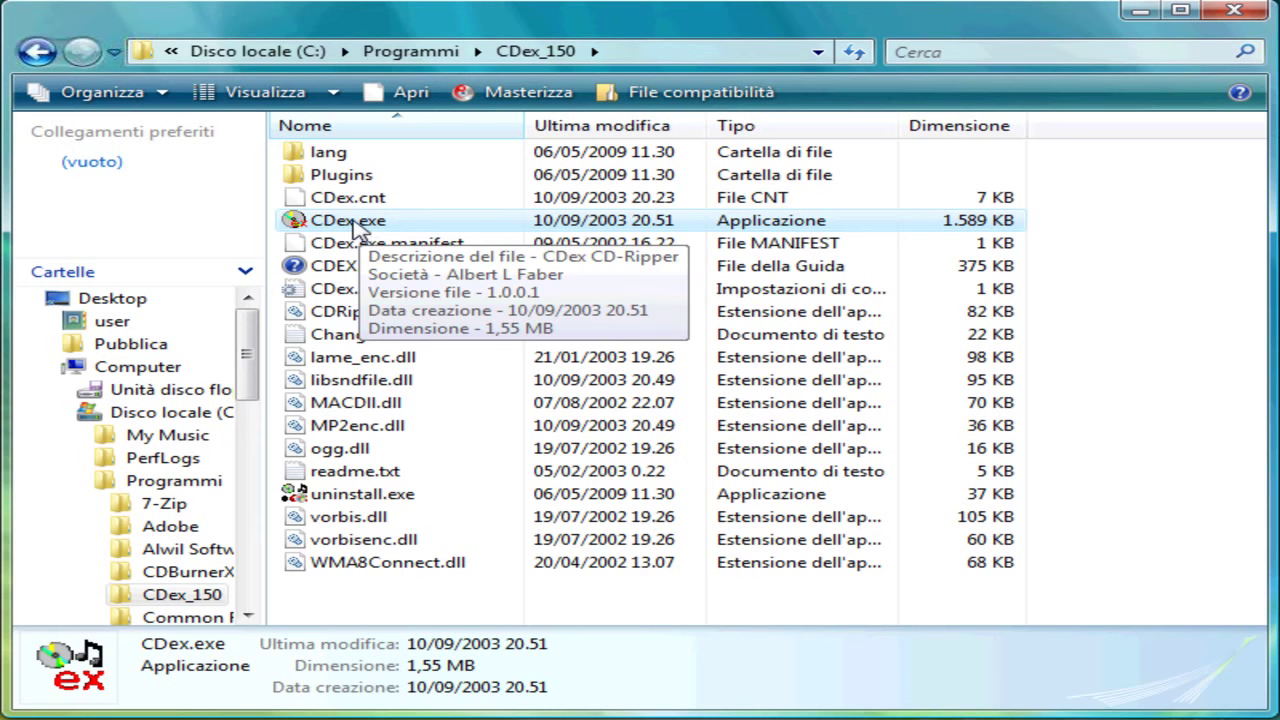
{"action": "right_click", "coordinate": [352, 224]}
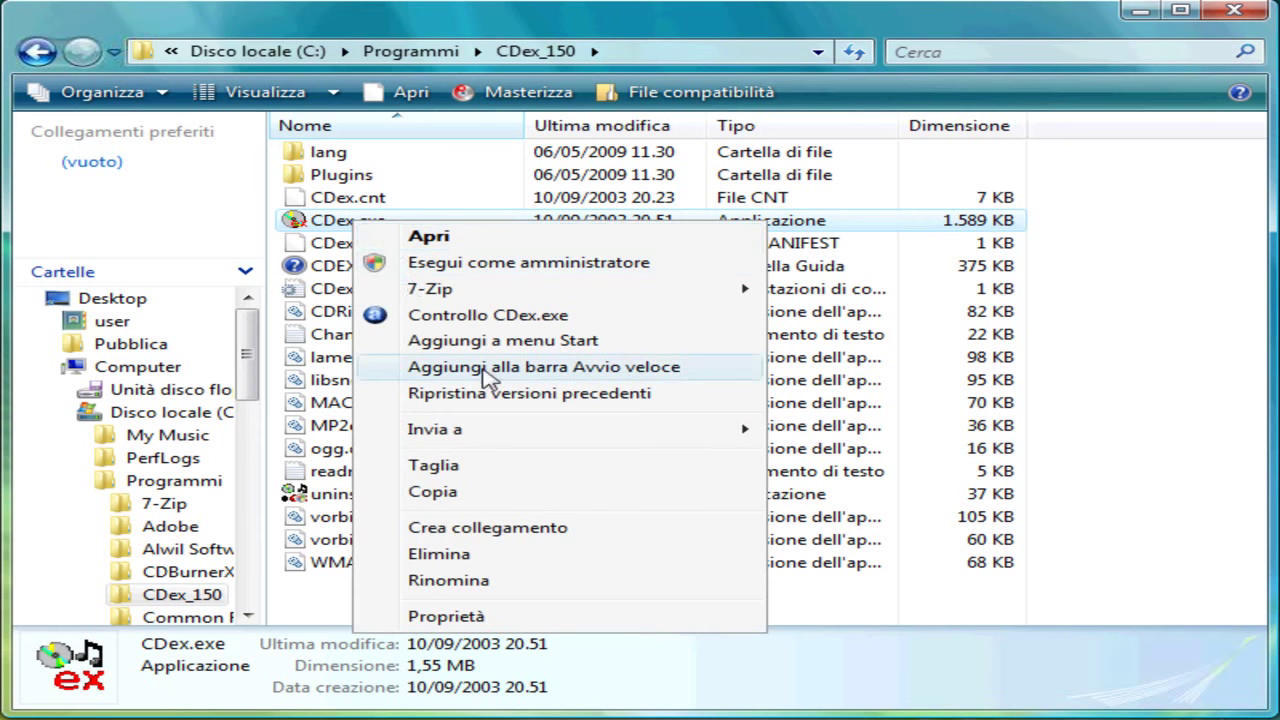
{"action": "mouse_move", "coordinate": [462, 440]}
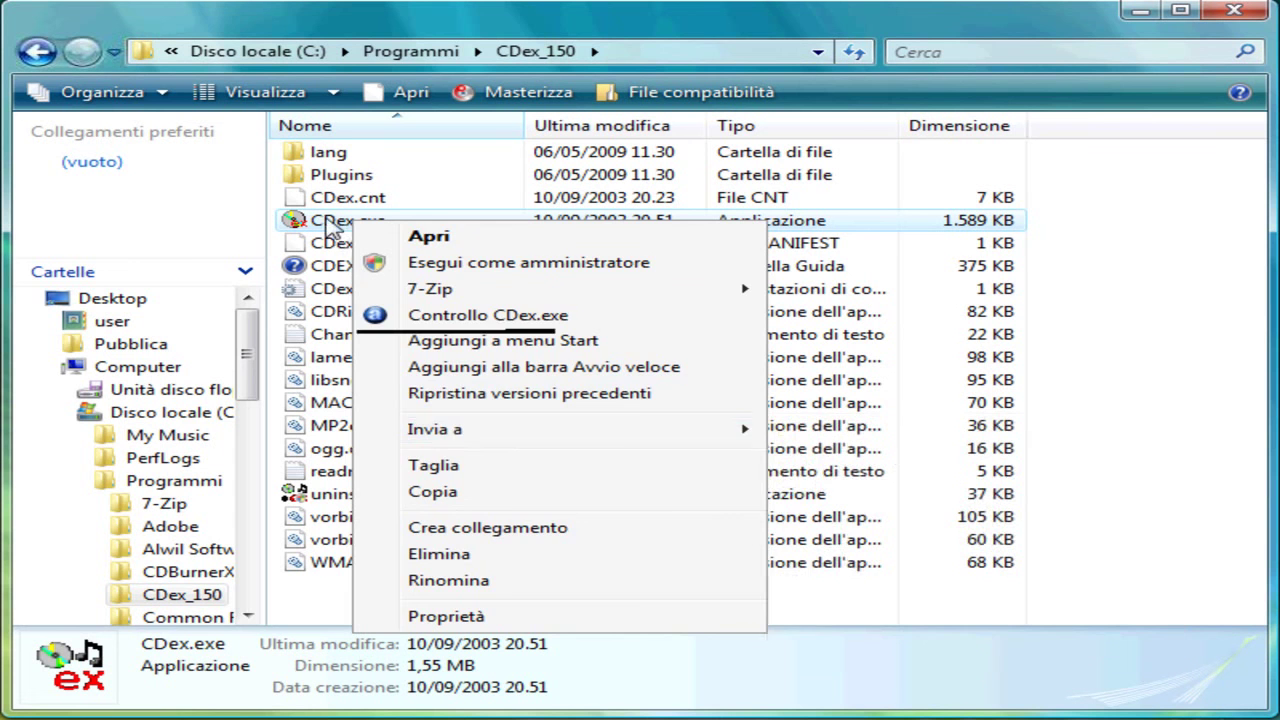
{"action": "right_click", "coordinate": [326, 224]}
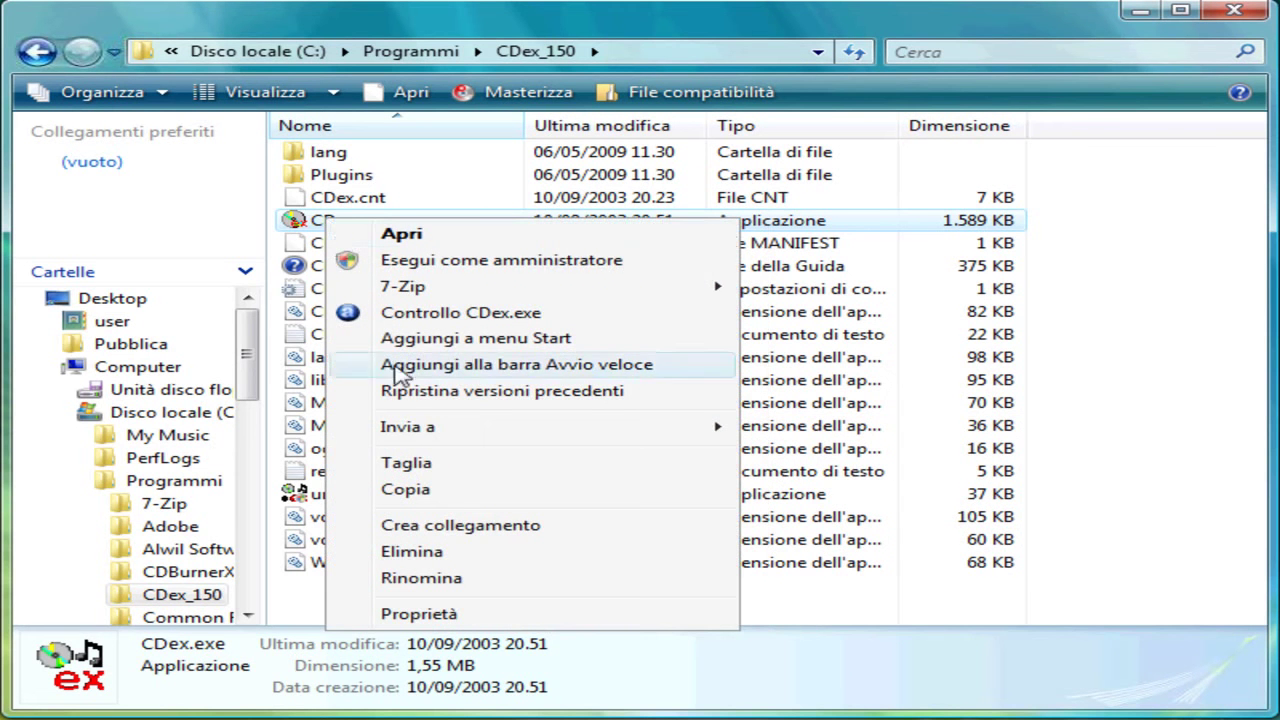
{"action": "mouse_move", "coordinate": [412, 440]}
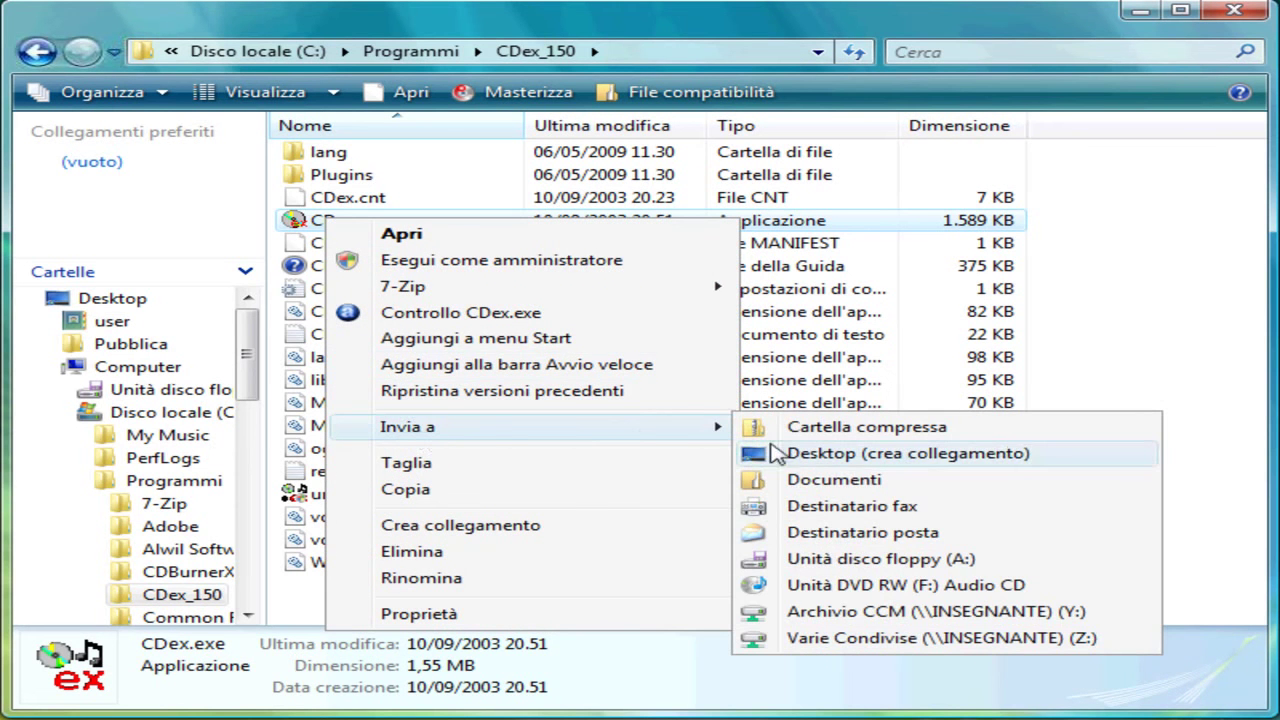
{"action": "left_click", "coordinate": [852, 457]}
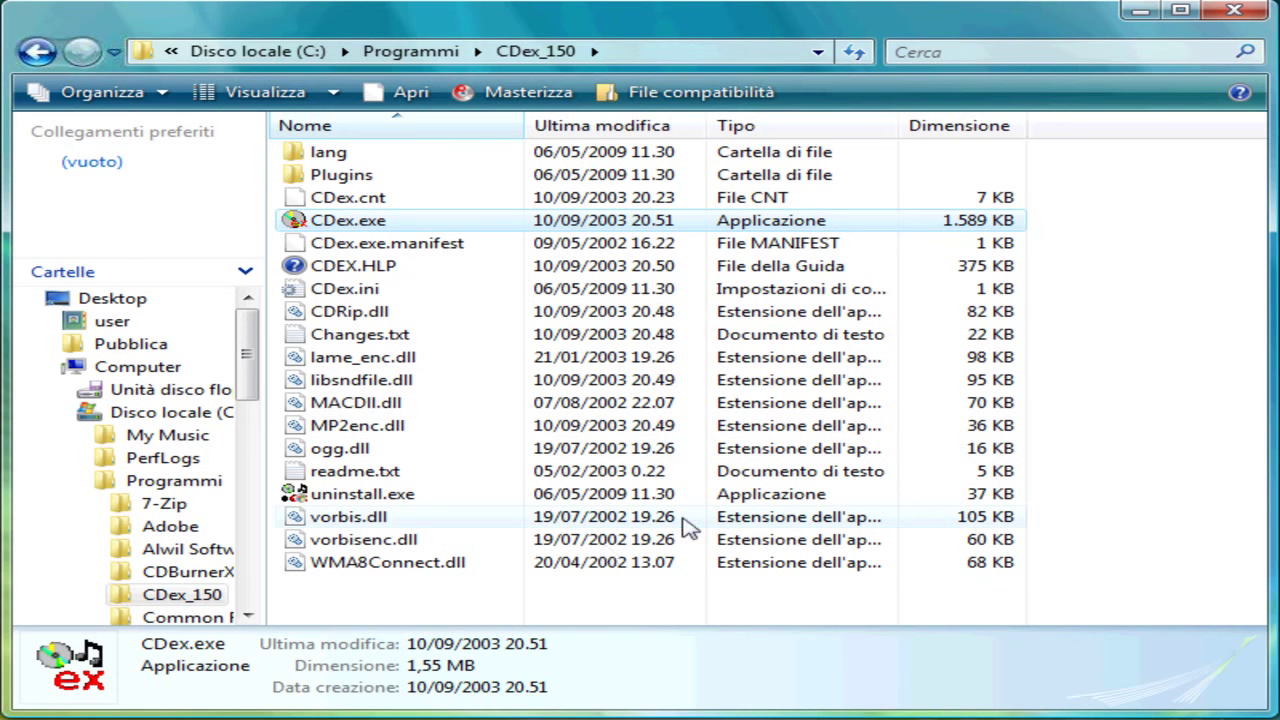
{"action": "left_click", "coordinate": [1232, 14]}
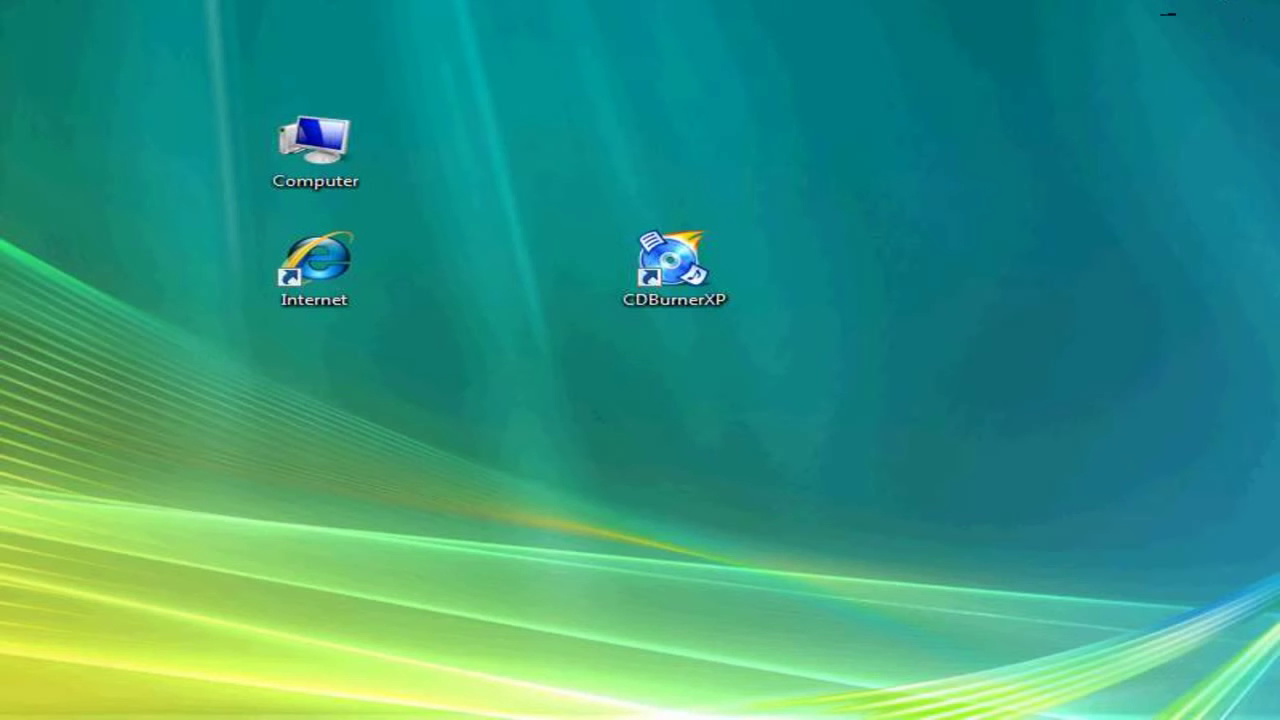
Move the CDex.exe shortcut beside the CDBurnerXP icon on the desktop and launch CDex from it
{"action": "left_click_drag", "start_coordinate": [6, 57], "coordinate": [498, 276]}
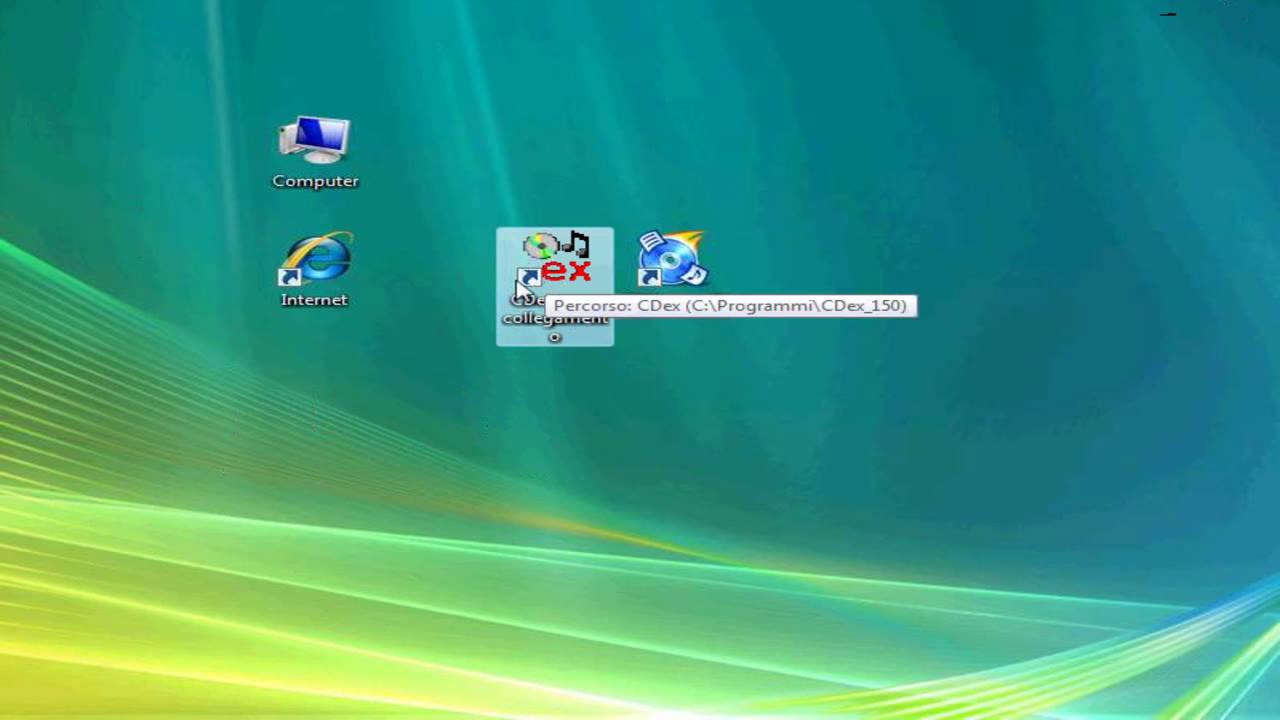
{"action": "left_click", "coordinate": [558, 450]}
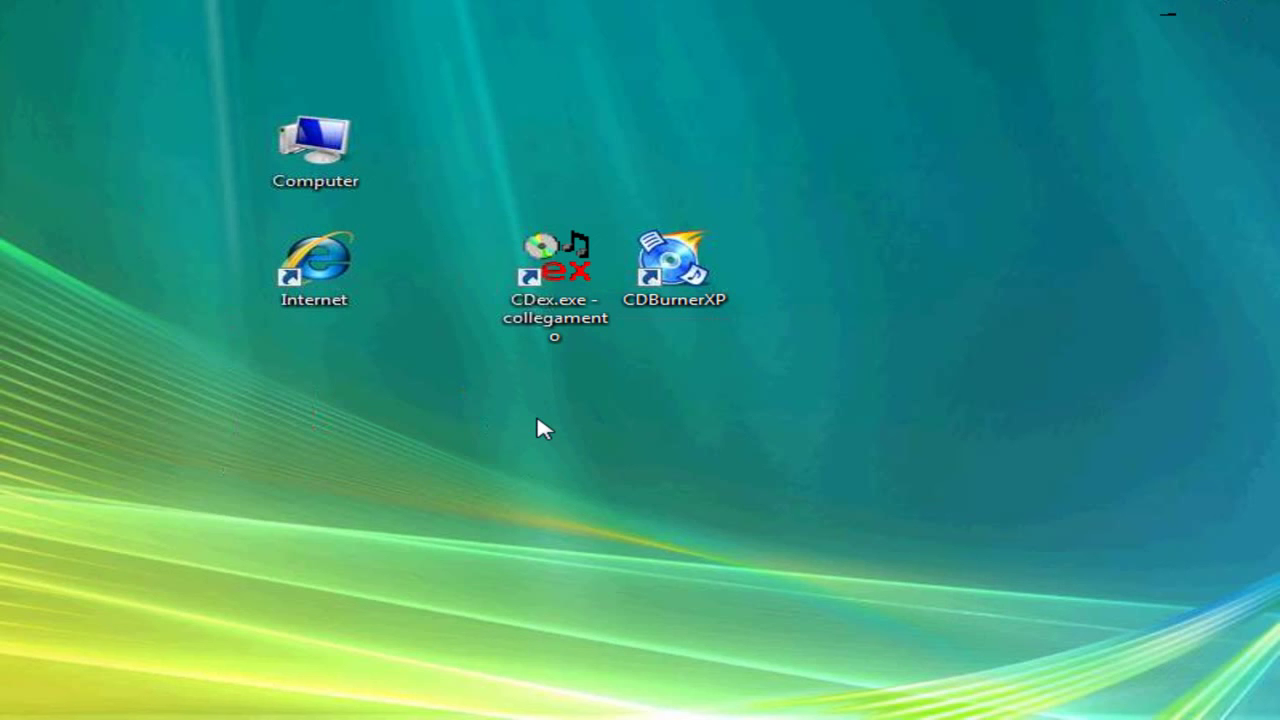
{"action": "double_click", "coordinate": [560, 292]}
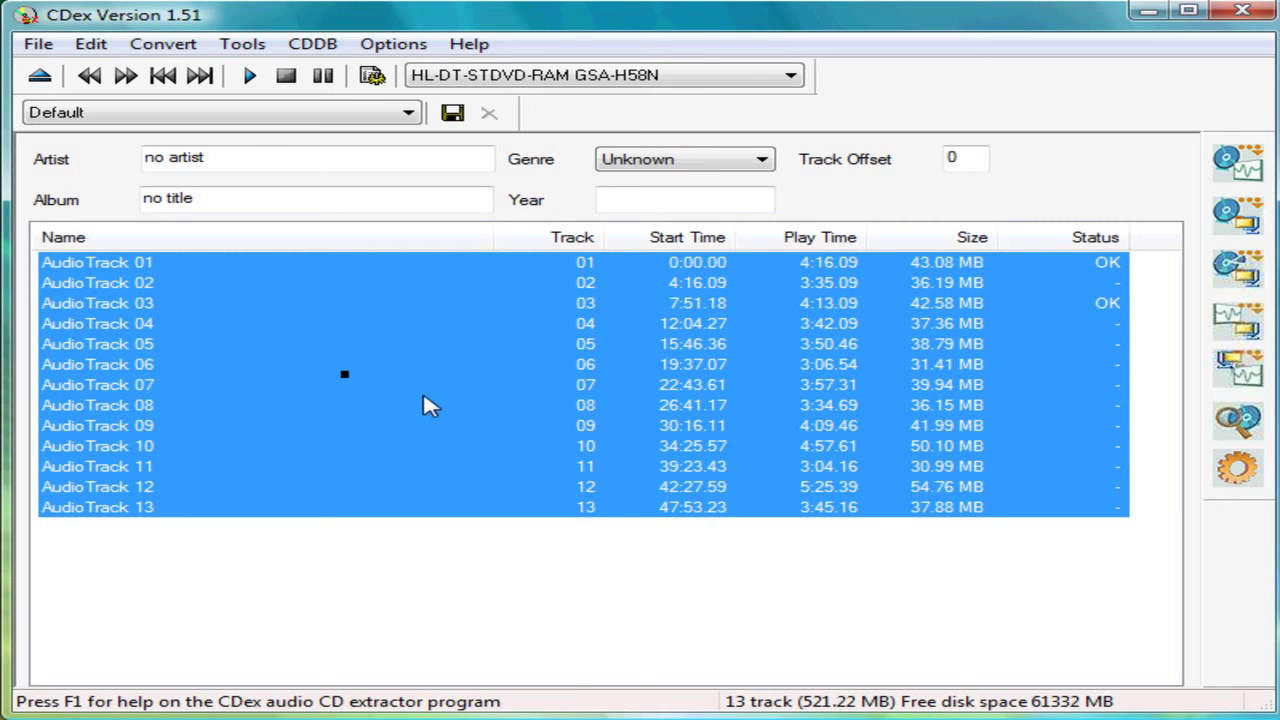
Minimize CDex, create a desktop folder named Musica, and place it beside the CDBurnerXP icon
{"action": "left_click", "coordinate": [1148, 12]}
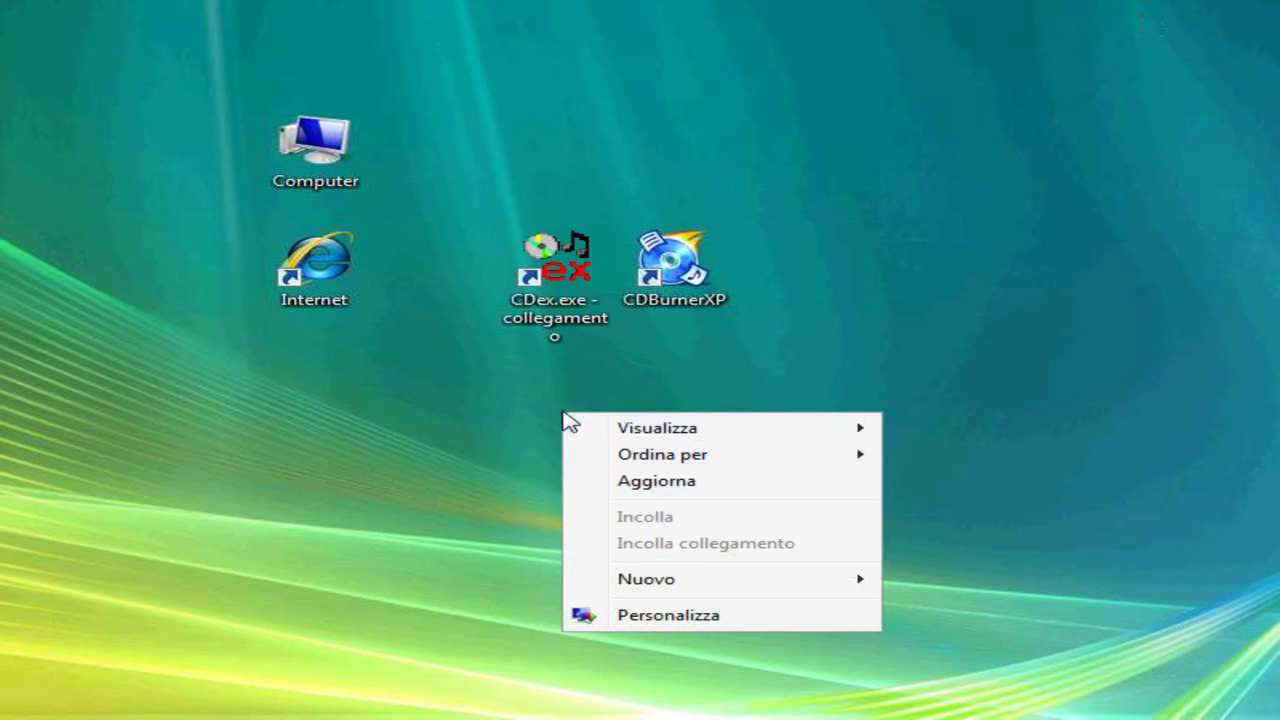
{"action": "mouse_move", "coordinate": [633, 588]}
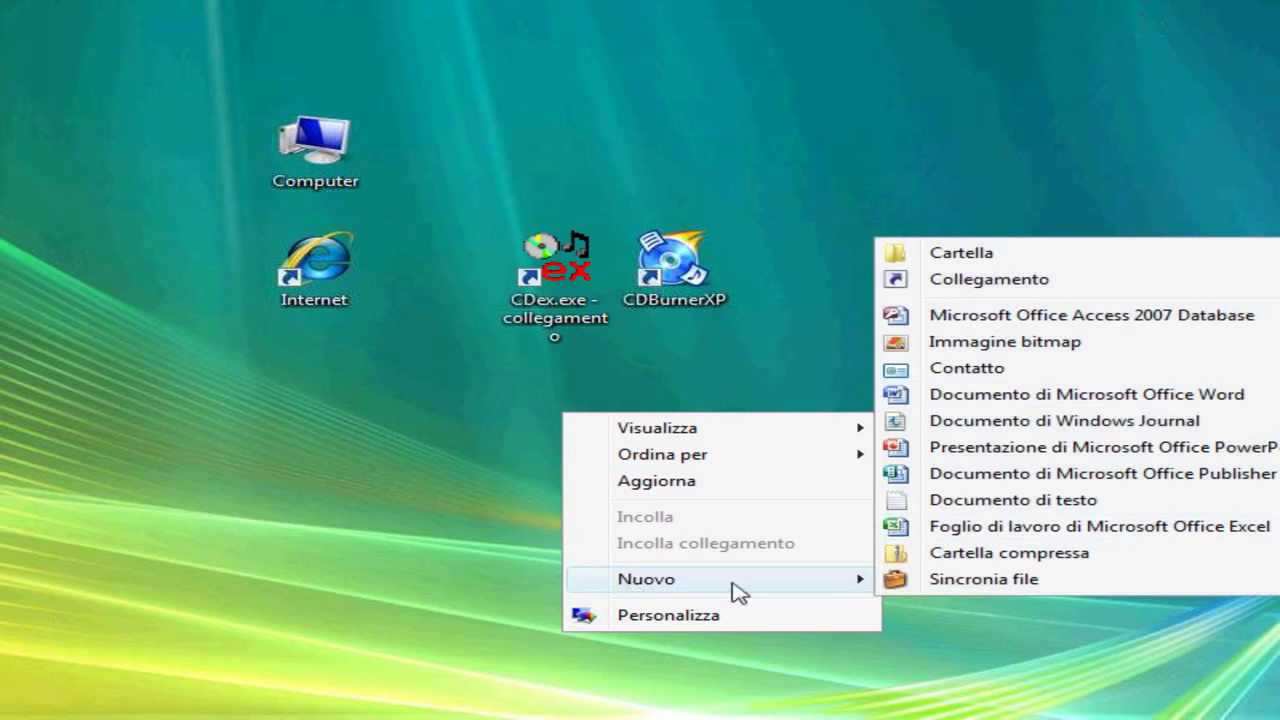
{"action": "left_click", "coordinate": [960, 257]}
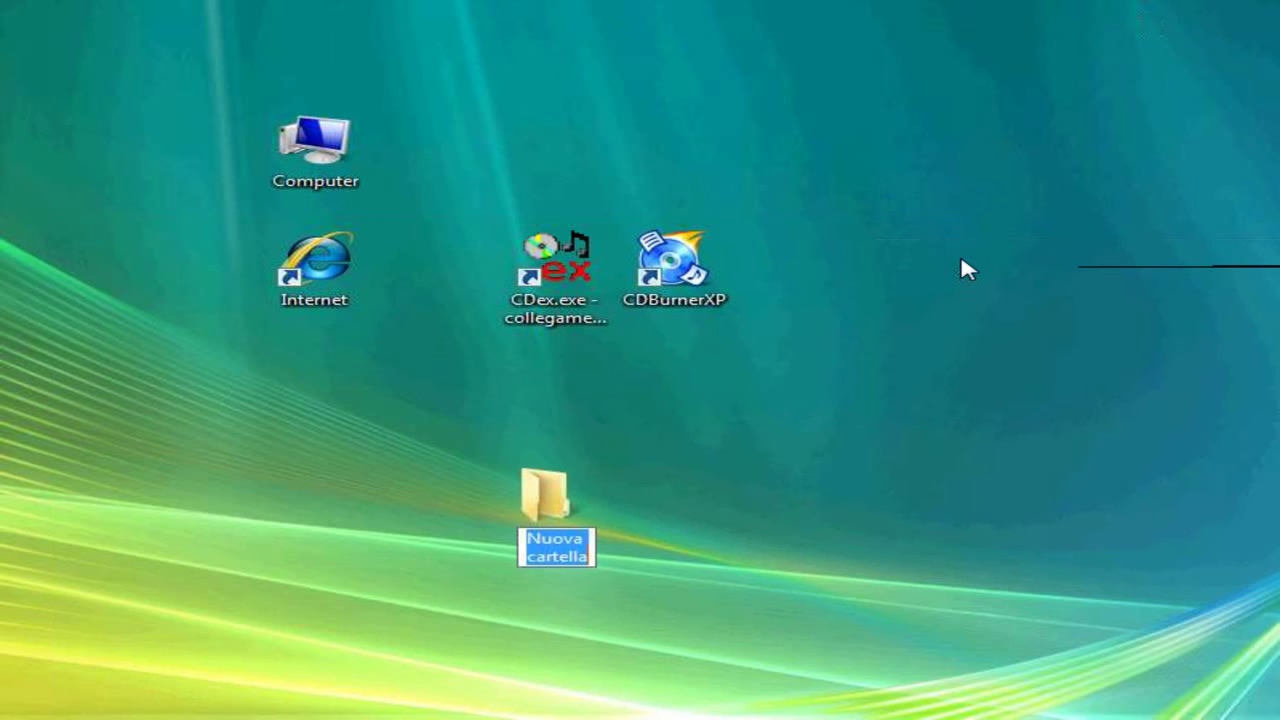
{"action": "type", "text": "Musica"}
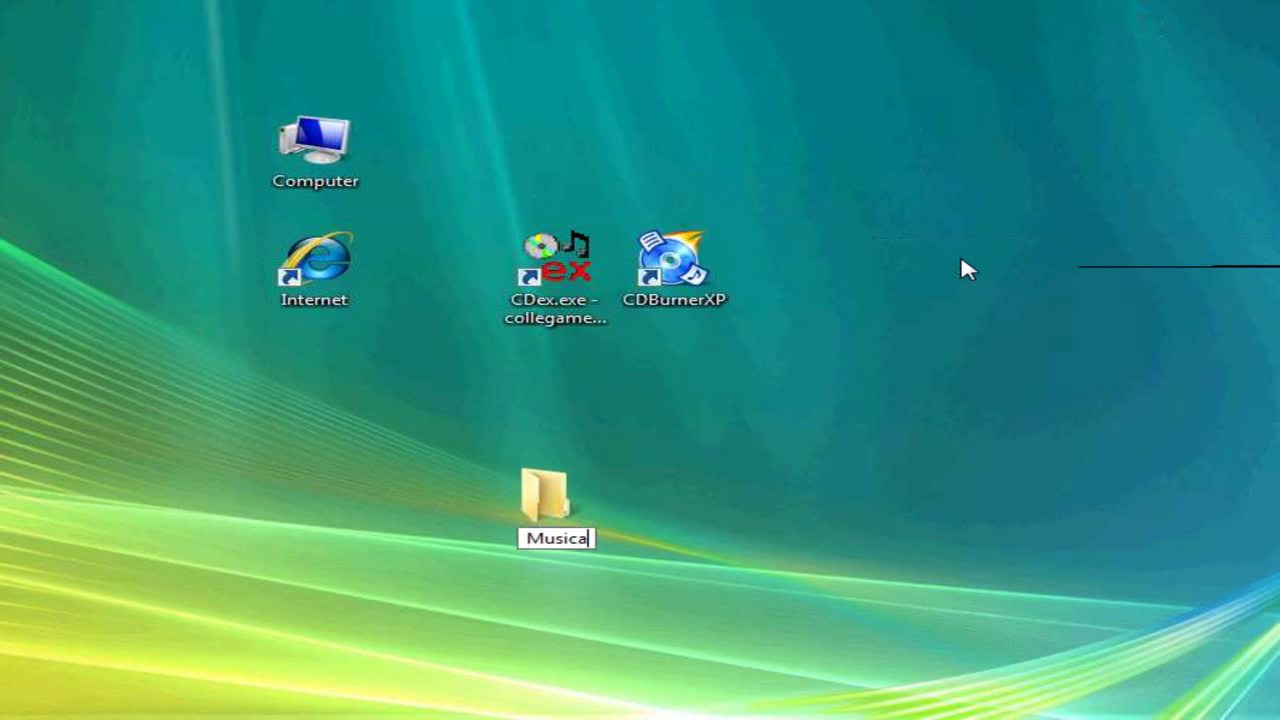
{"action": "key", "text": "Return"}
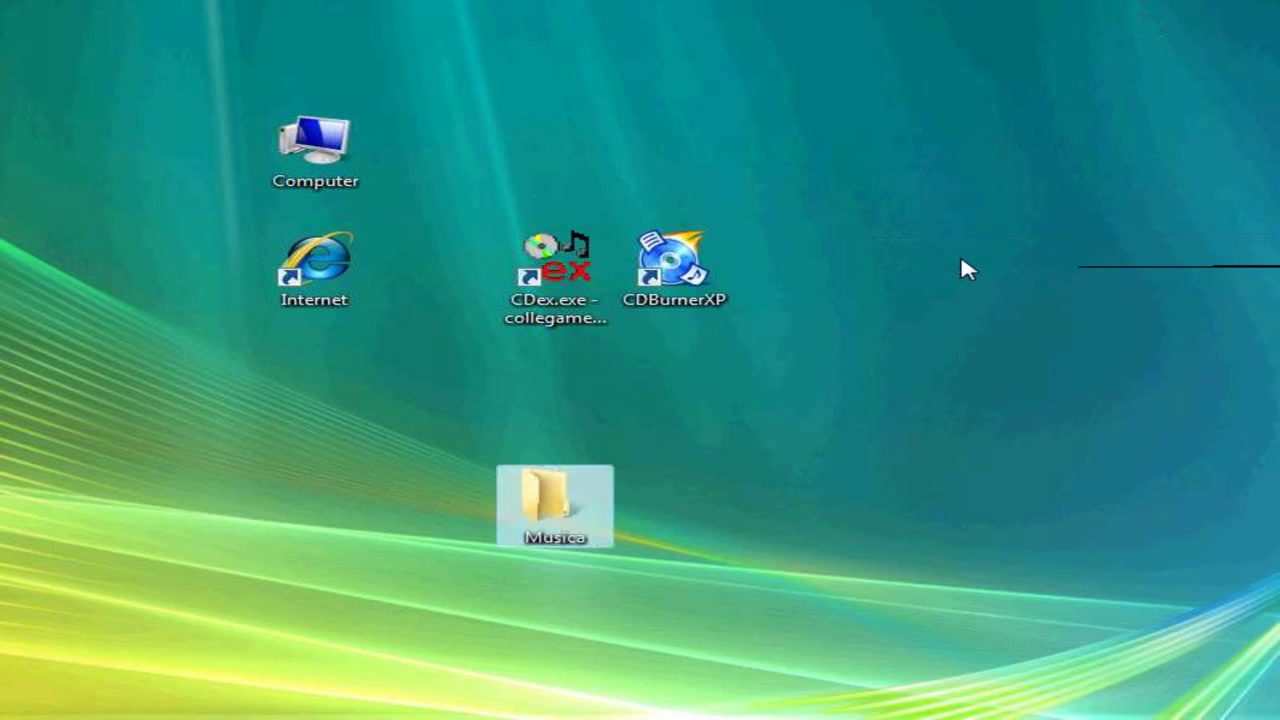
{"action": "left_click_drag", "start_coordinate": [580, 491], "coordinate": [811, 254]}
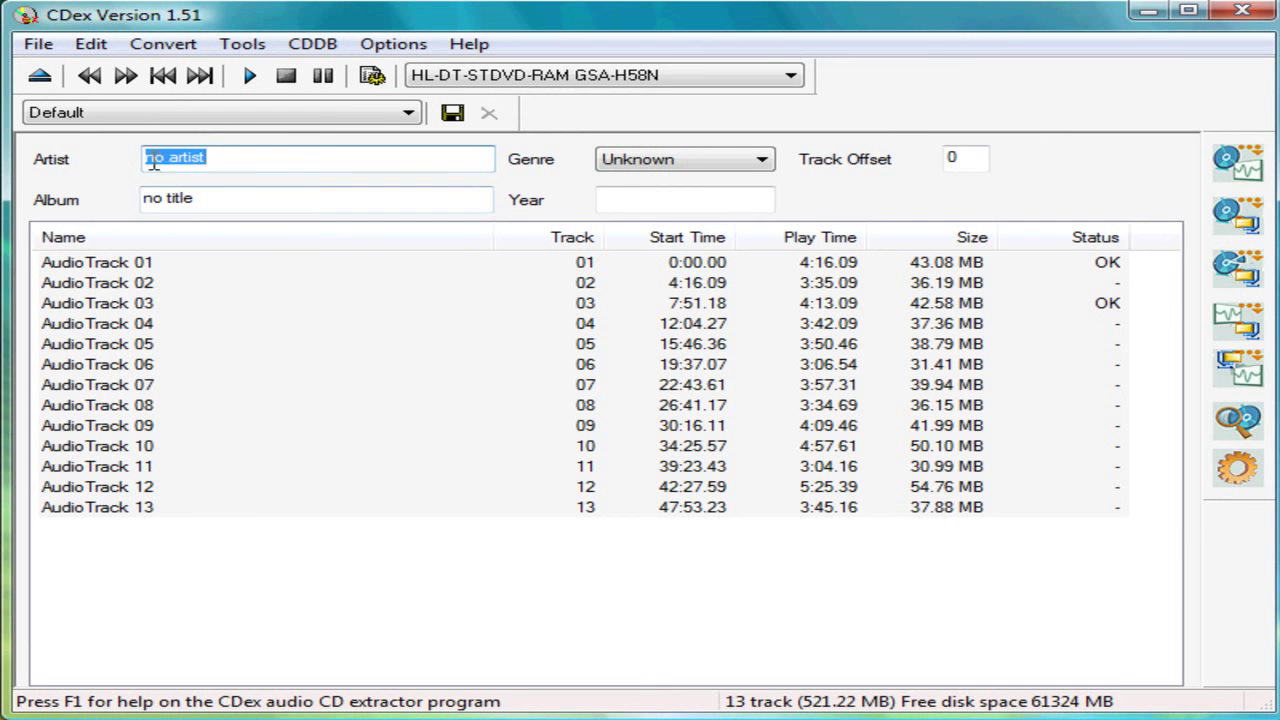
Set the audio CD's artist to Tiziano Ferro and its album title to Alla mia età
{"action": "left_click", "coordinate": [230, 156]}
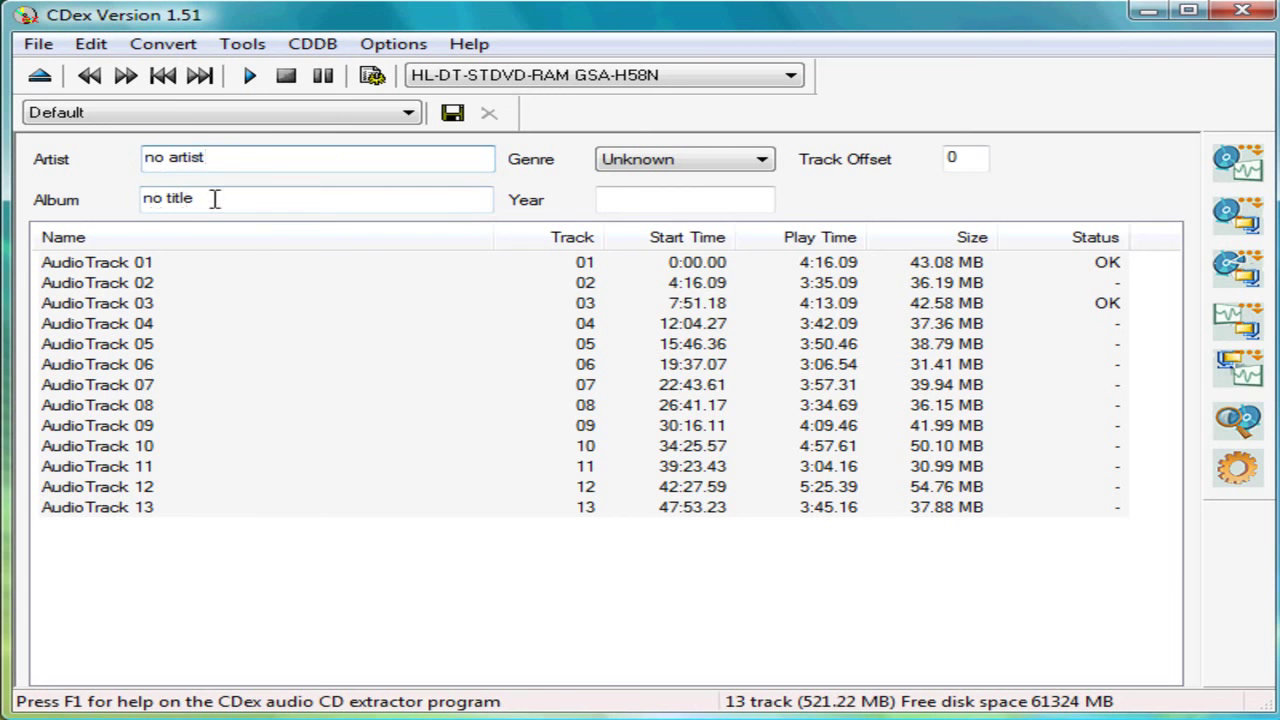
{"action": "key", "text": "BackSpace"}
{"action": "key", "text": "BackSpace"}
{"action": "key", "text": "BackSpace"}
{"action": "key", "text": "BackSpace"}
{"action": "key", "text": "BackSpace"}
{"action": "key", "text": "BackSpace"}
{"action": "key", "text": "BackSpace"}
{"action": "key", "text": "BackSpace"}
{"action": "key", "text": "BackSpace"}
{"action": "type", "text": "Tiziano Ferro"}
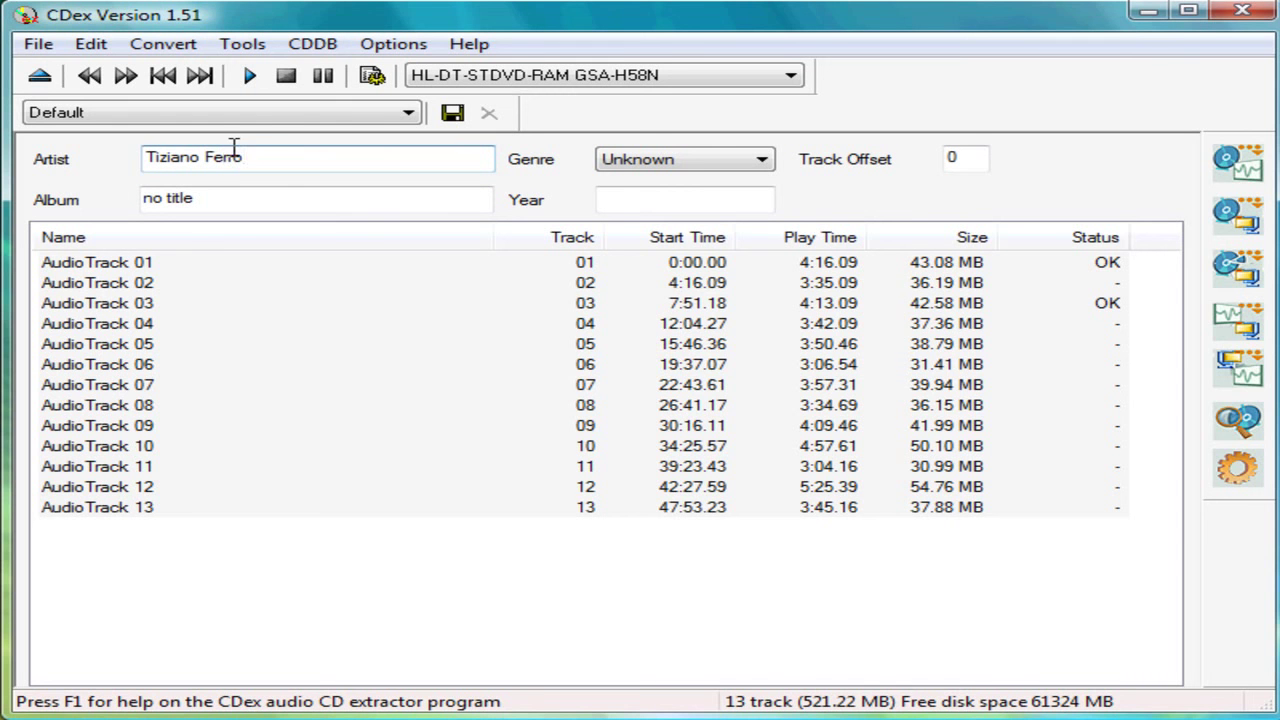
{"action": "key", "text": "Tab"}
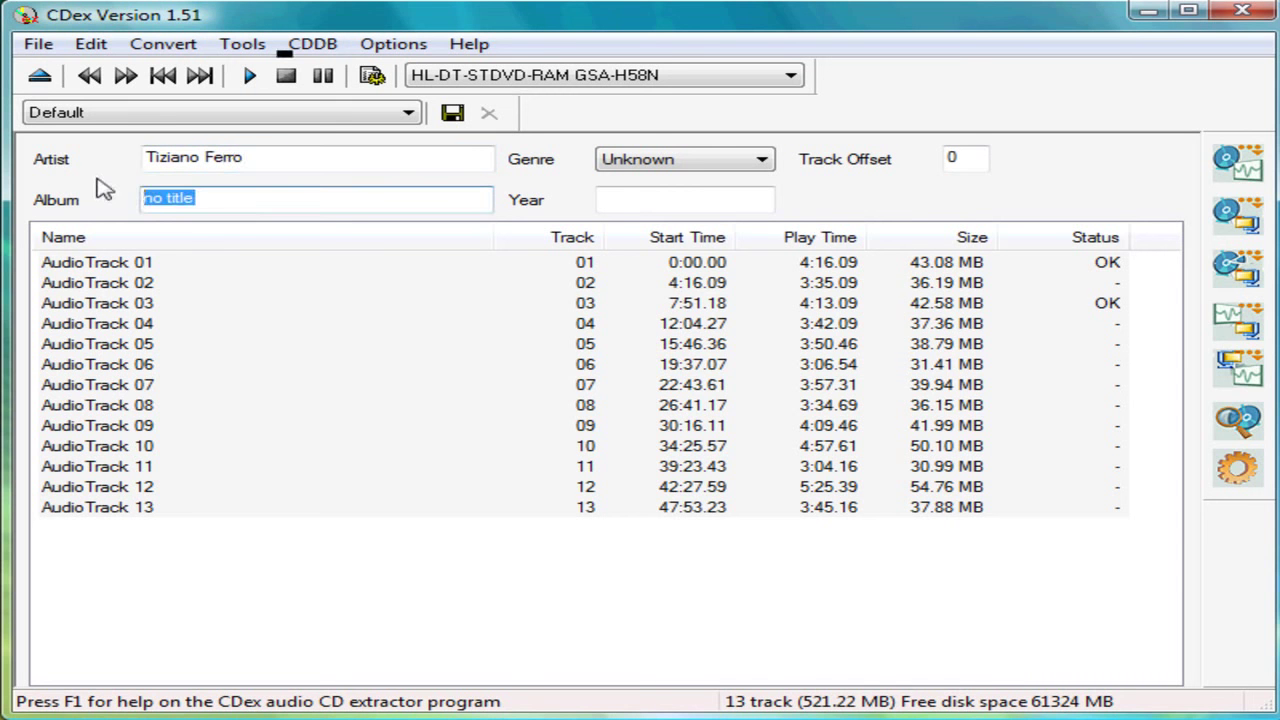
{"action": "type", "text": "Alla mia"}
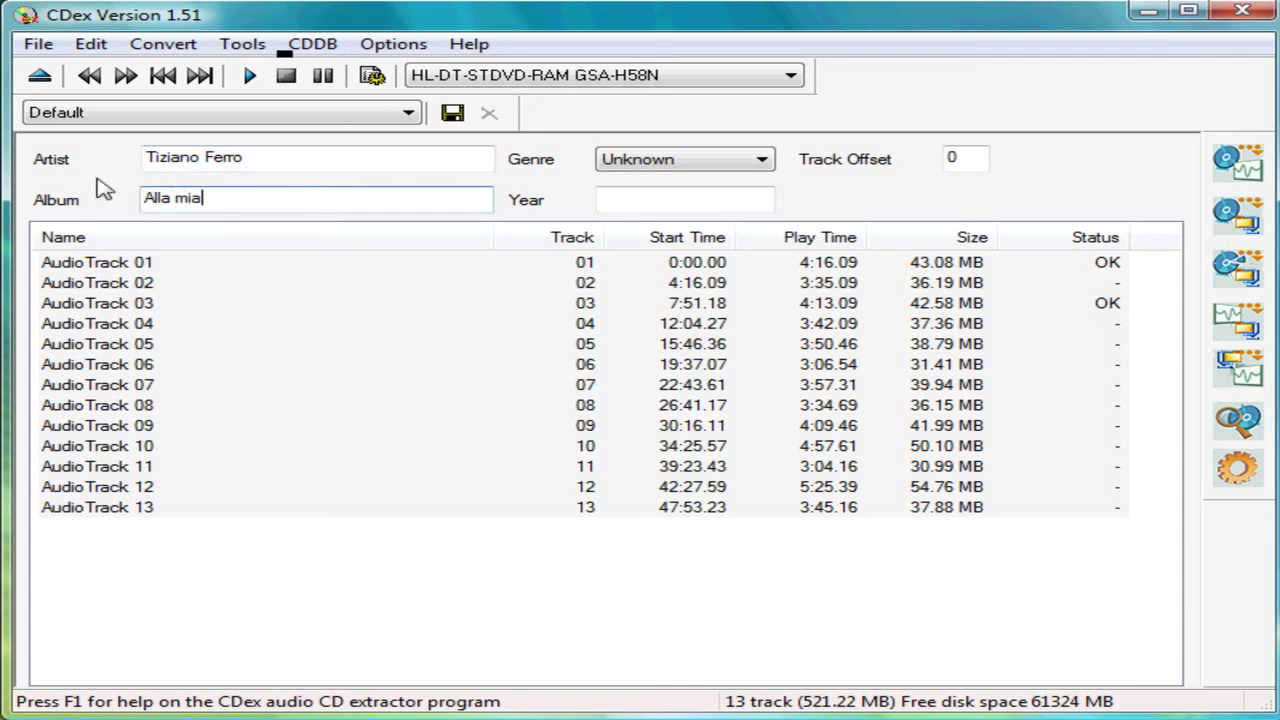
{"action": "type", "text": " età"}
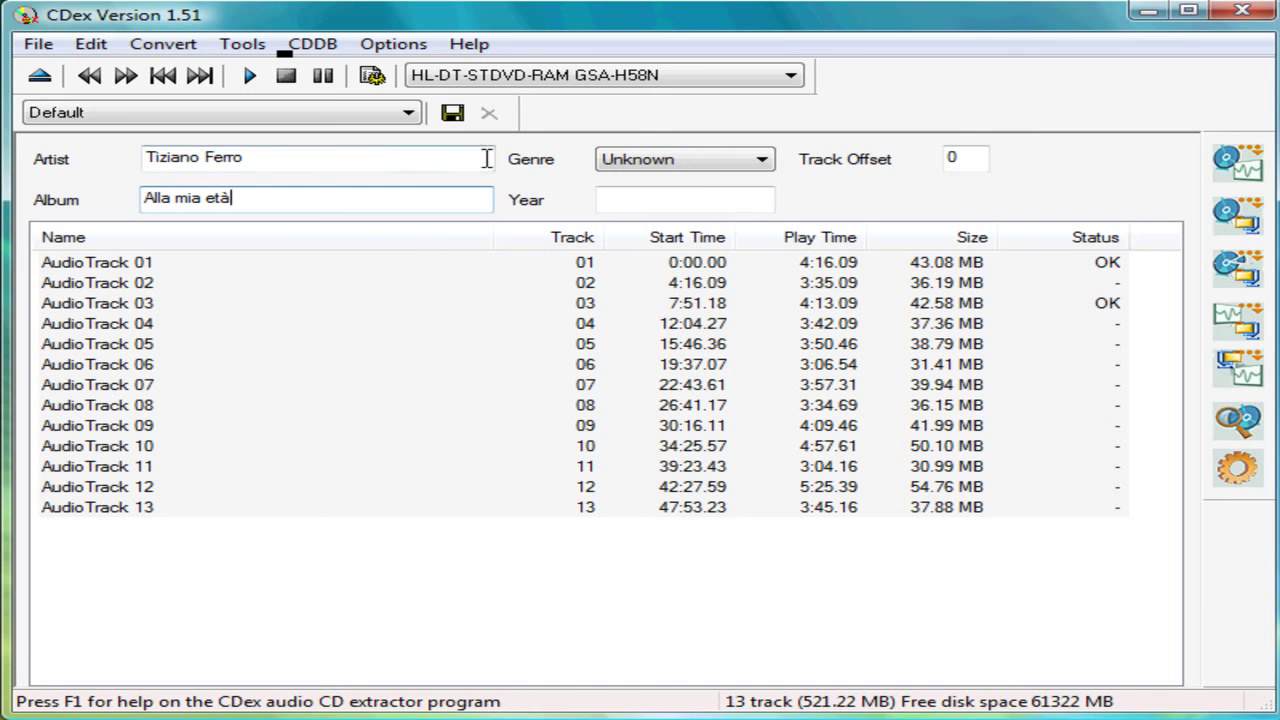
In the CDex filename settings, set the WAV -> MP3 output directory to the Musica folder on the desktop
{"action": "left_click", "coordinate": [395, 47]}
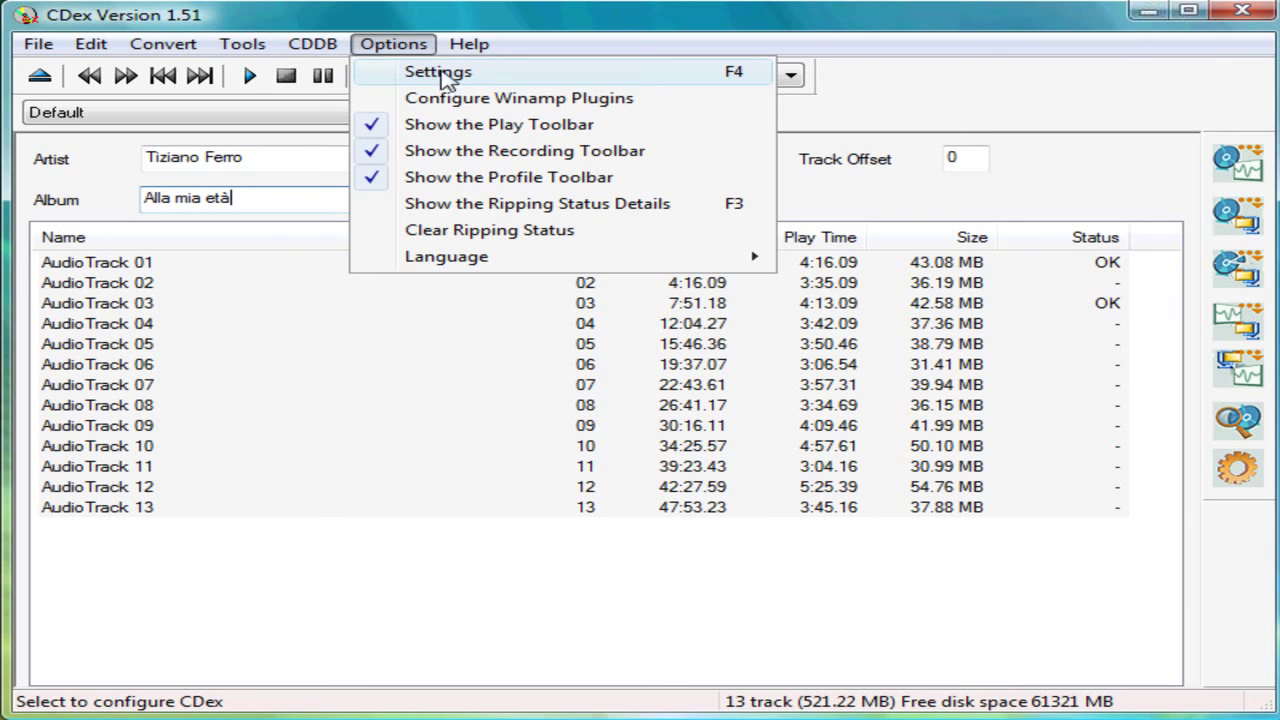
{"action": "left_click", "coordinate": [490, 76]}
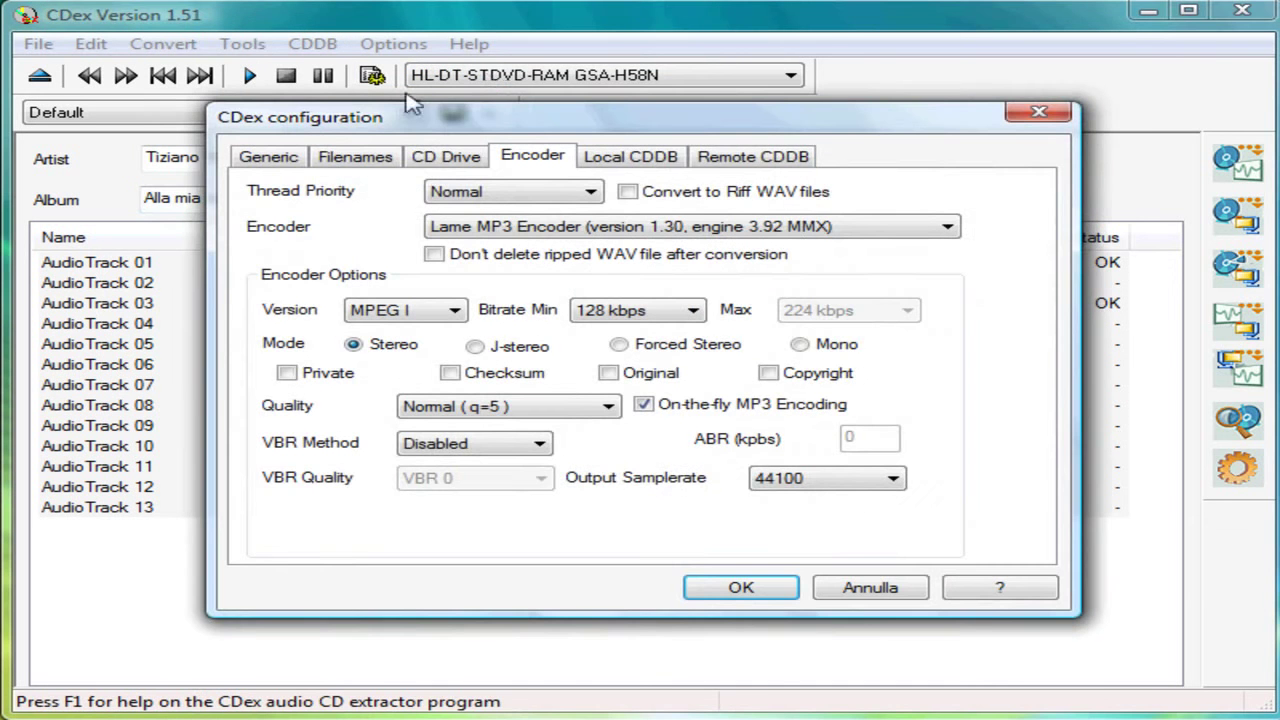
{"action": "left_click", "coordinate": [358, 166]}
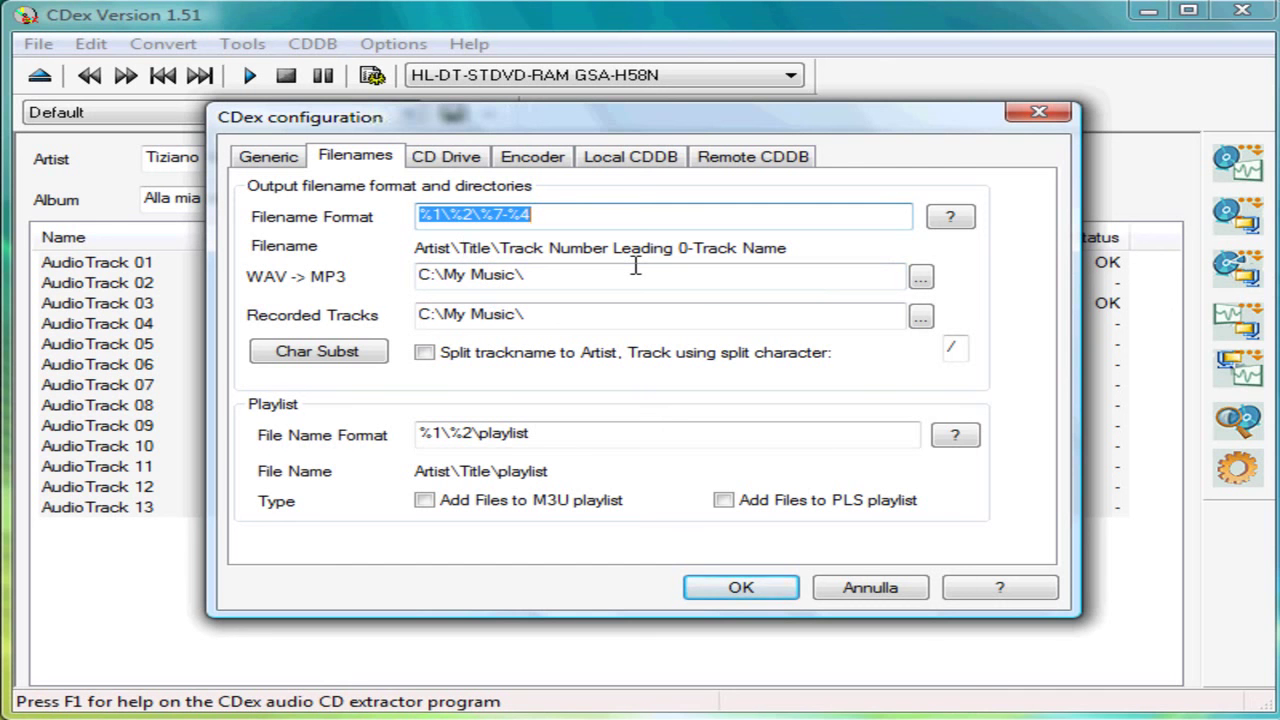
{"action": "left_click", "coordinate": [924, 281]}
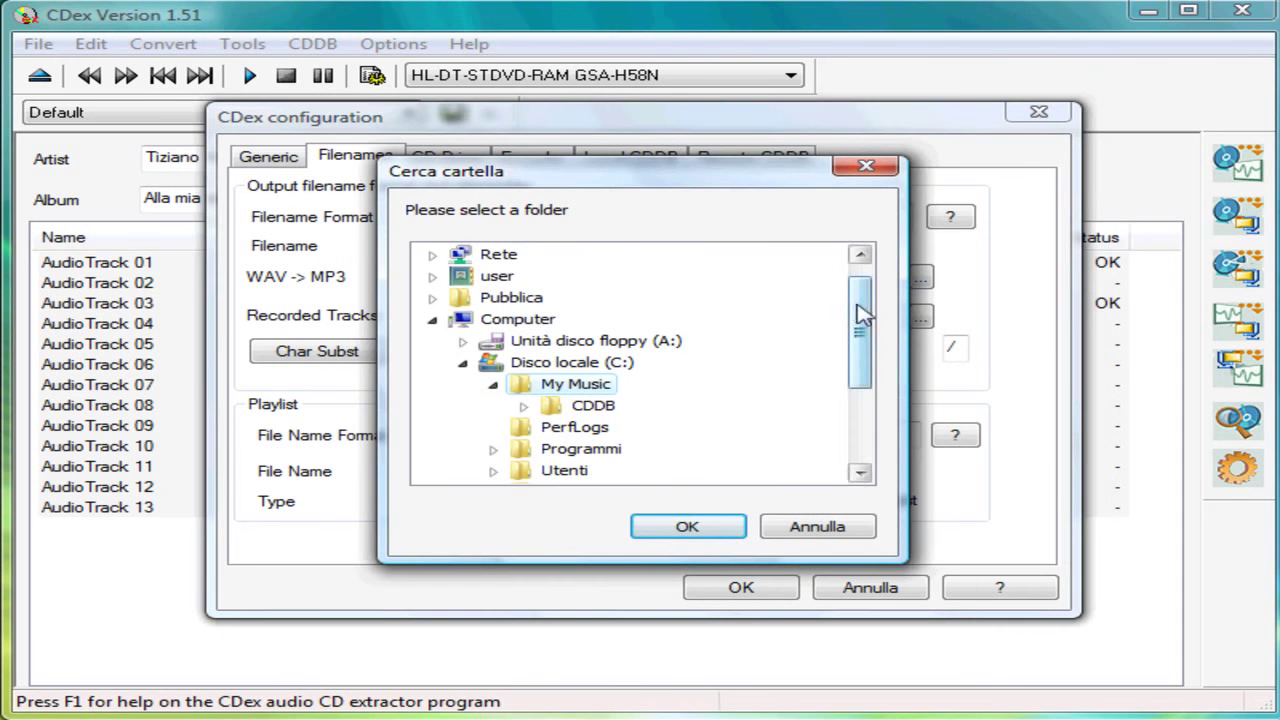
{"action": "left_click_drag", "start_coordinate": [862, 366], "coordinate": [863, 323]}
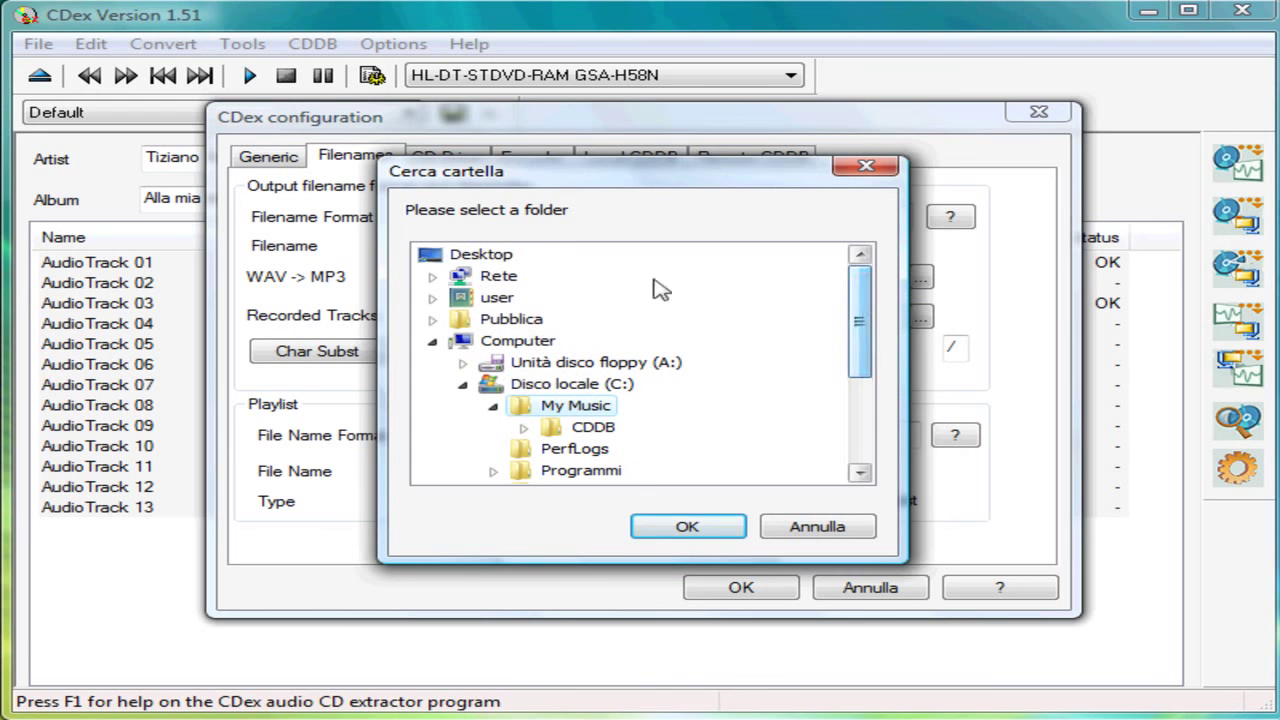
{"action": "left_click", "coordinate": [487, 258]}
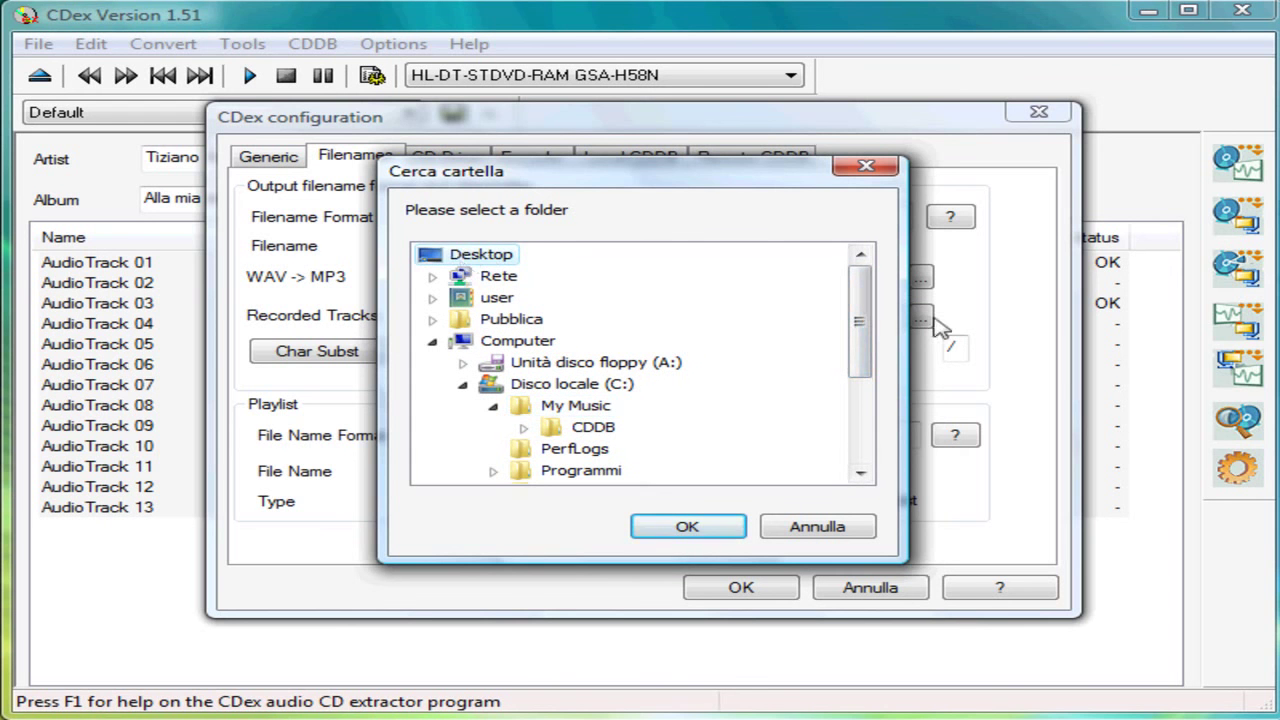
{"action": "left_click_drag", "start_coordinate": [868, 325], "coordinate": [874, 420]}
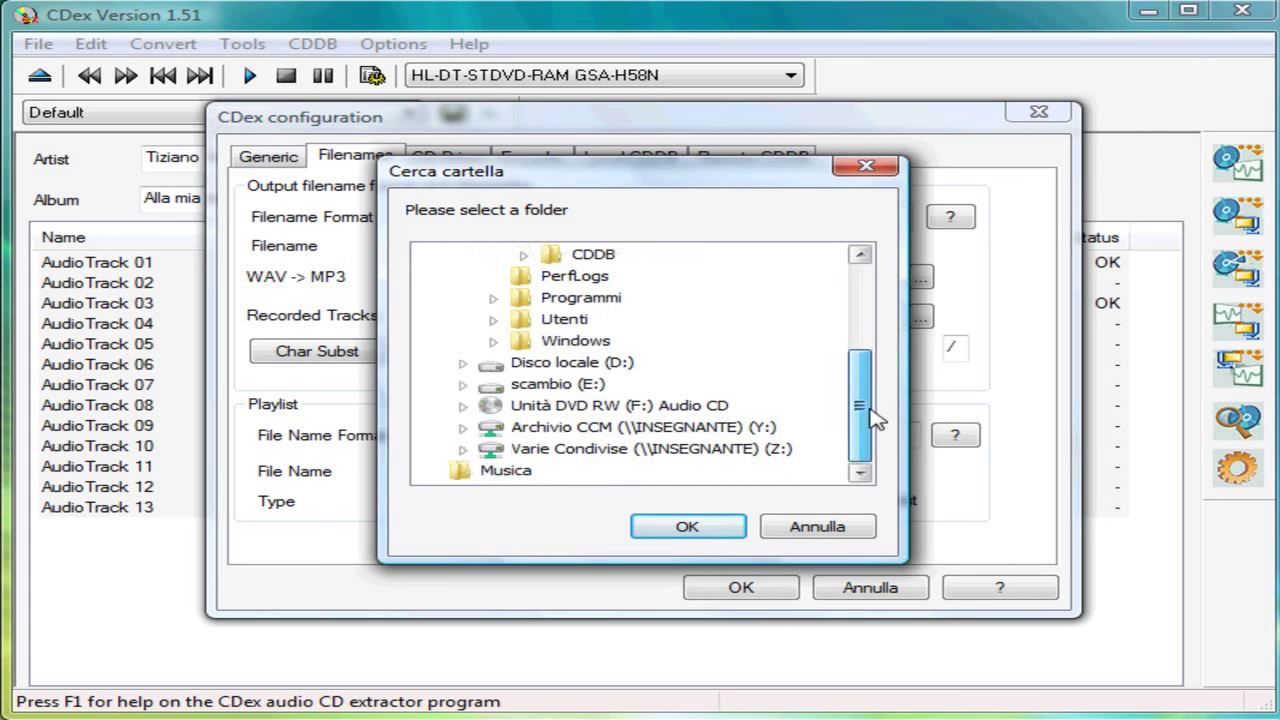
{"action": "left_click", "coordinate": [497, 473]}
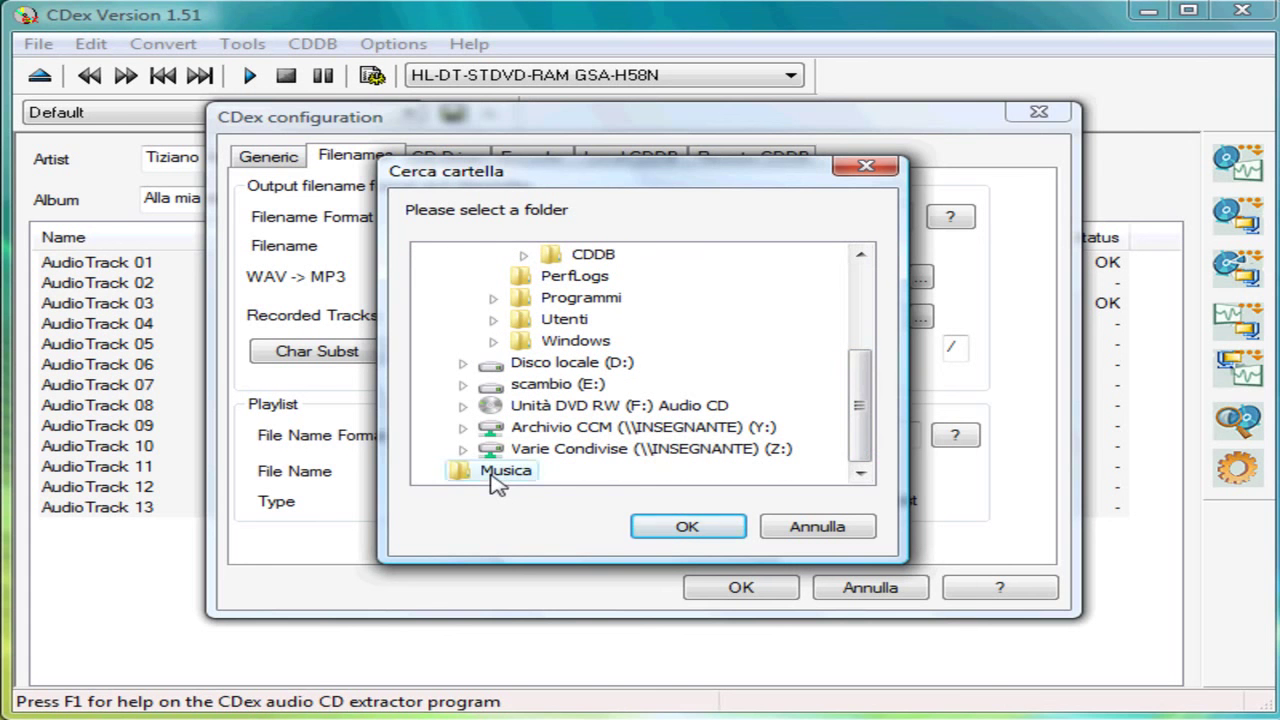
{"action": "left_click", "coordinate": [669, 534]}
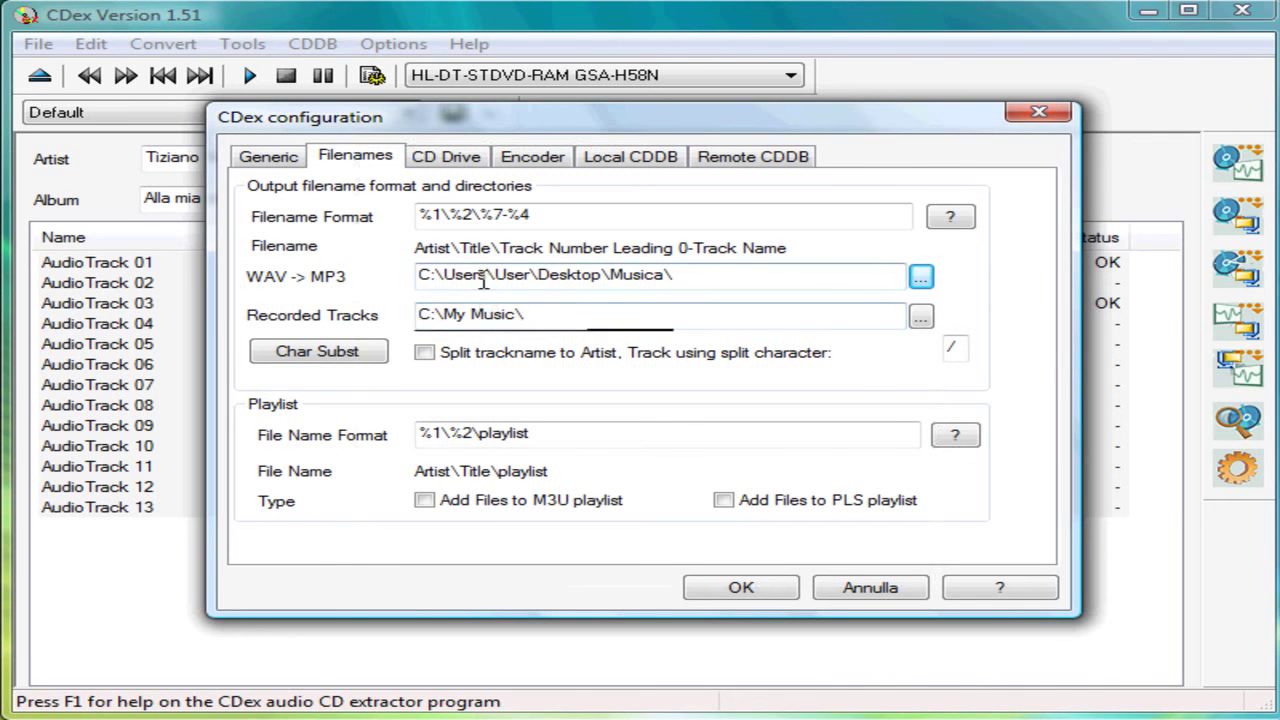
Set the Recorded Tracks directory to the desktop's Musica folder as well and apply the configuration
{"action": "left_click", "coordinate": [928, 322]}
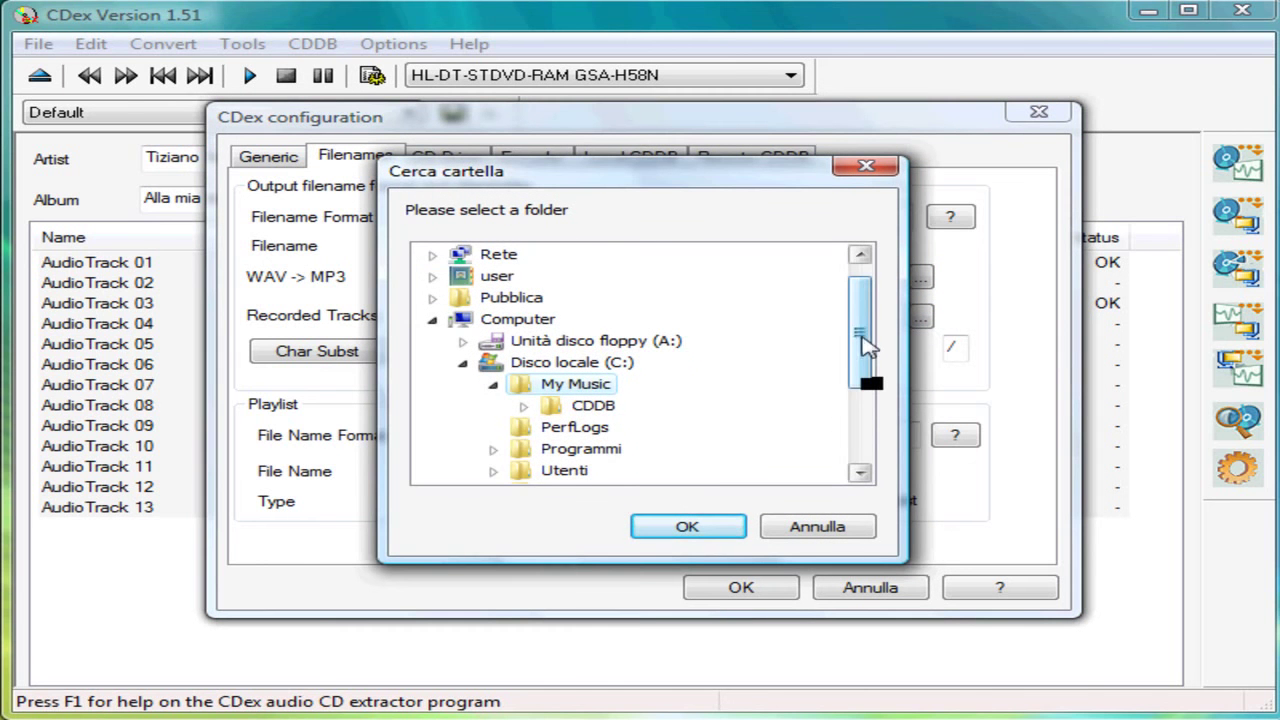
{"action": "left_click_drag", "start_coordinate": [866, 343], "coordinate": [874, 437]}
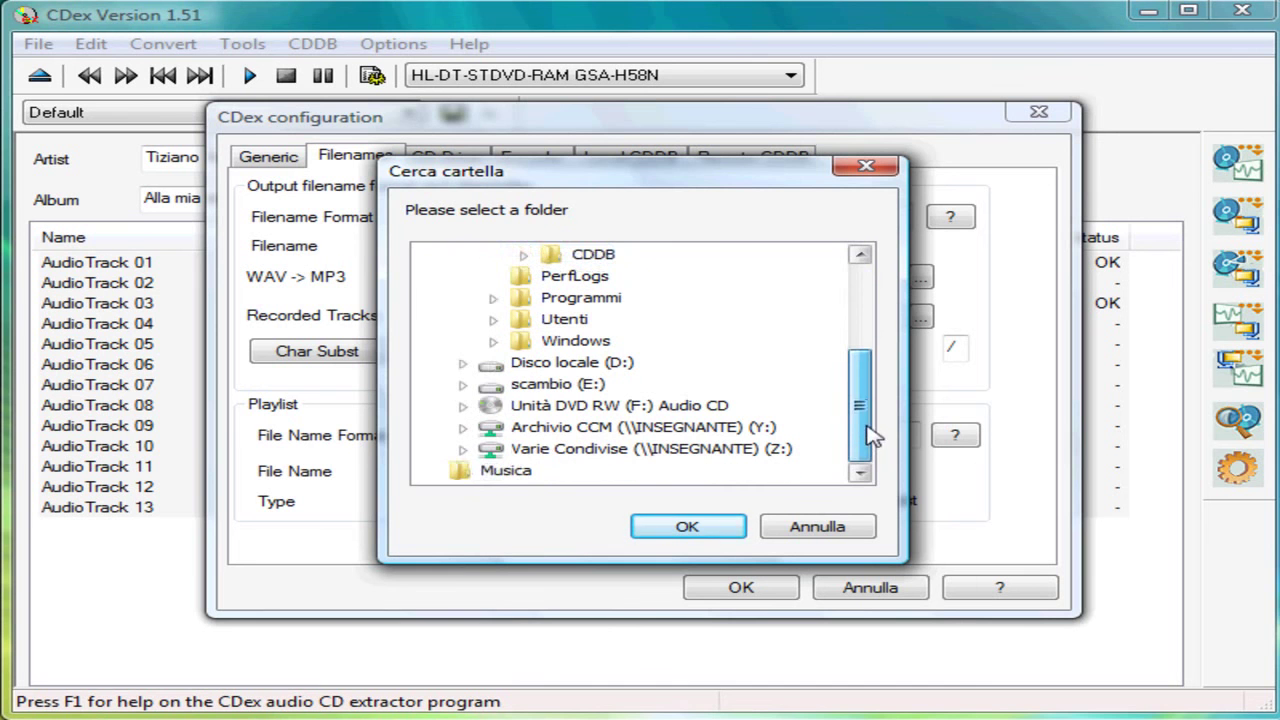
{"action": "left_click", "coordinate": [492, 472]}
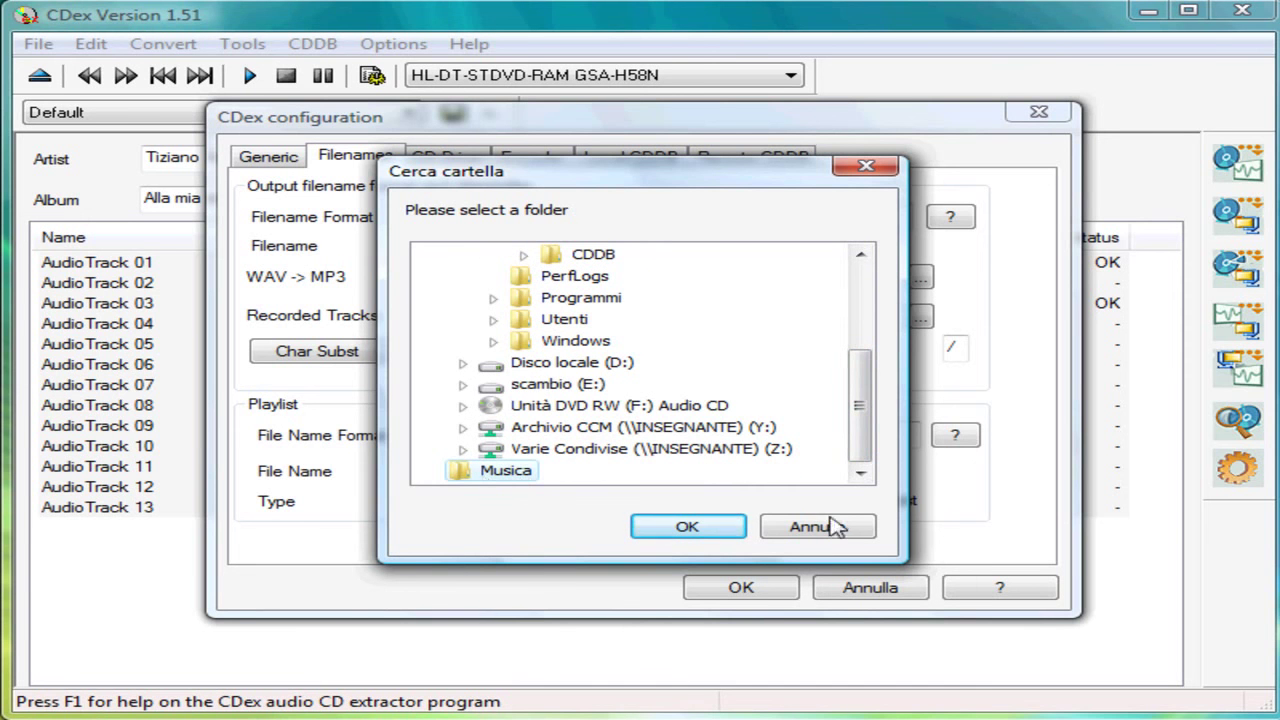
{"action": "left_click", "coordinate": [690, 527]}
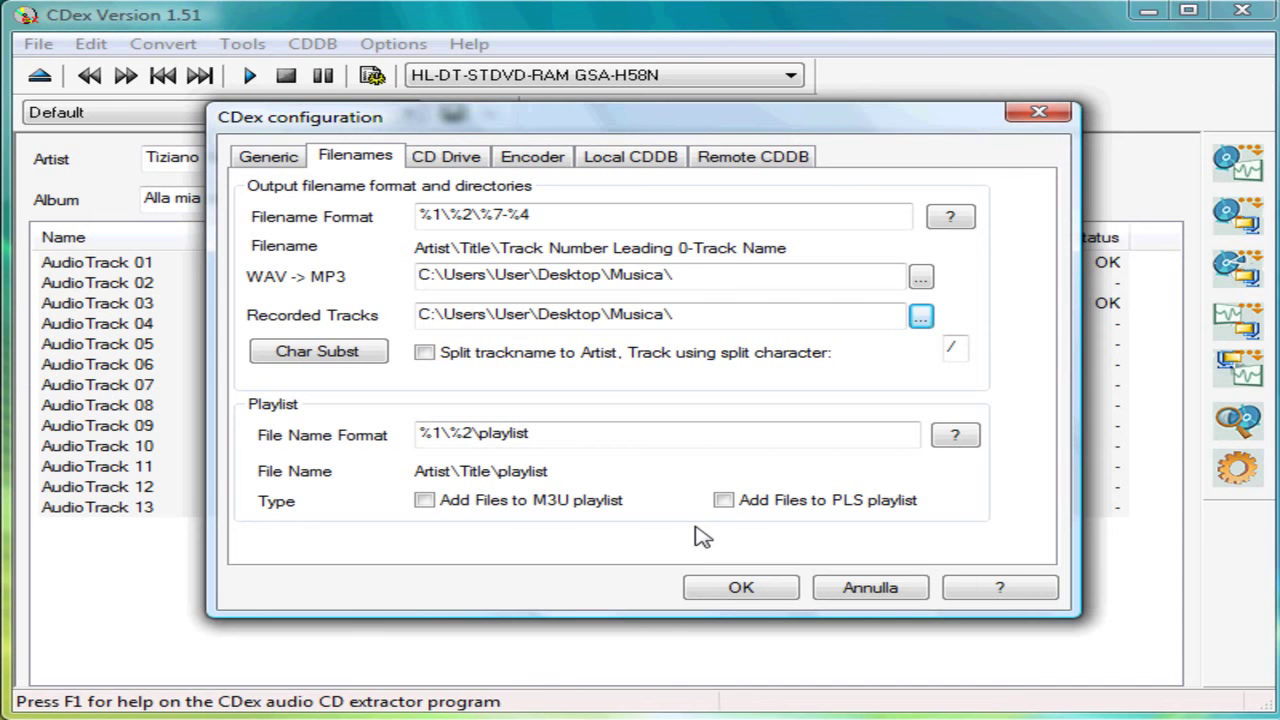
{"action": "left_click", "coordinate": [724, 596]}
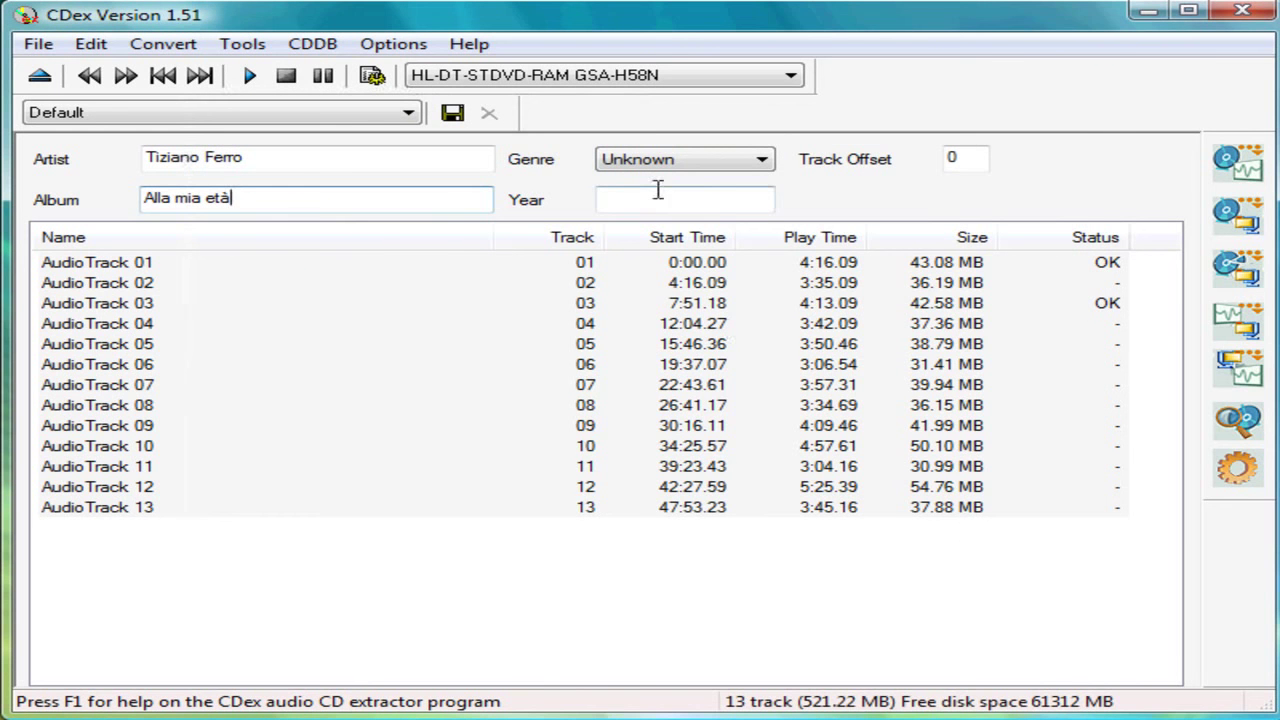
Extract AudioTrack 05 and AudioTrack 09 from the CD to compressed audio files
{"action": "left_click", "coordinate": [128, 349]}
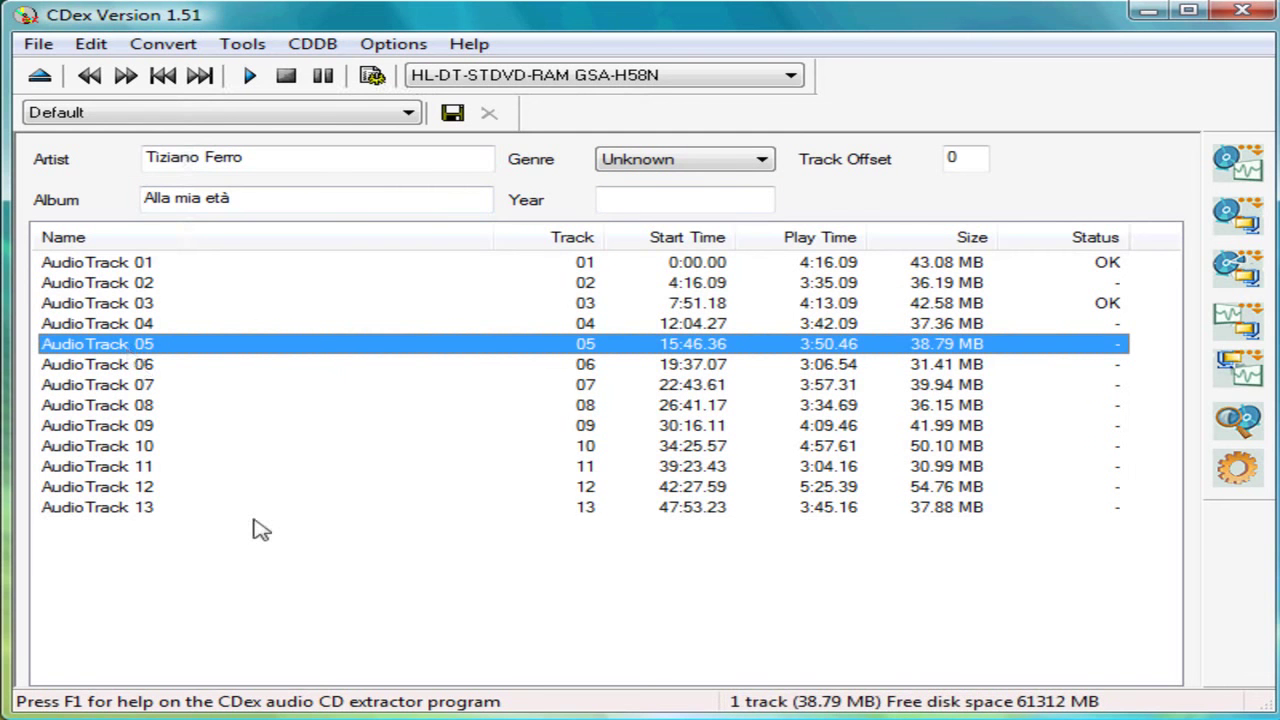
{"action": "left_click", "coordinate": [163, 428], "text": "ctrl"}
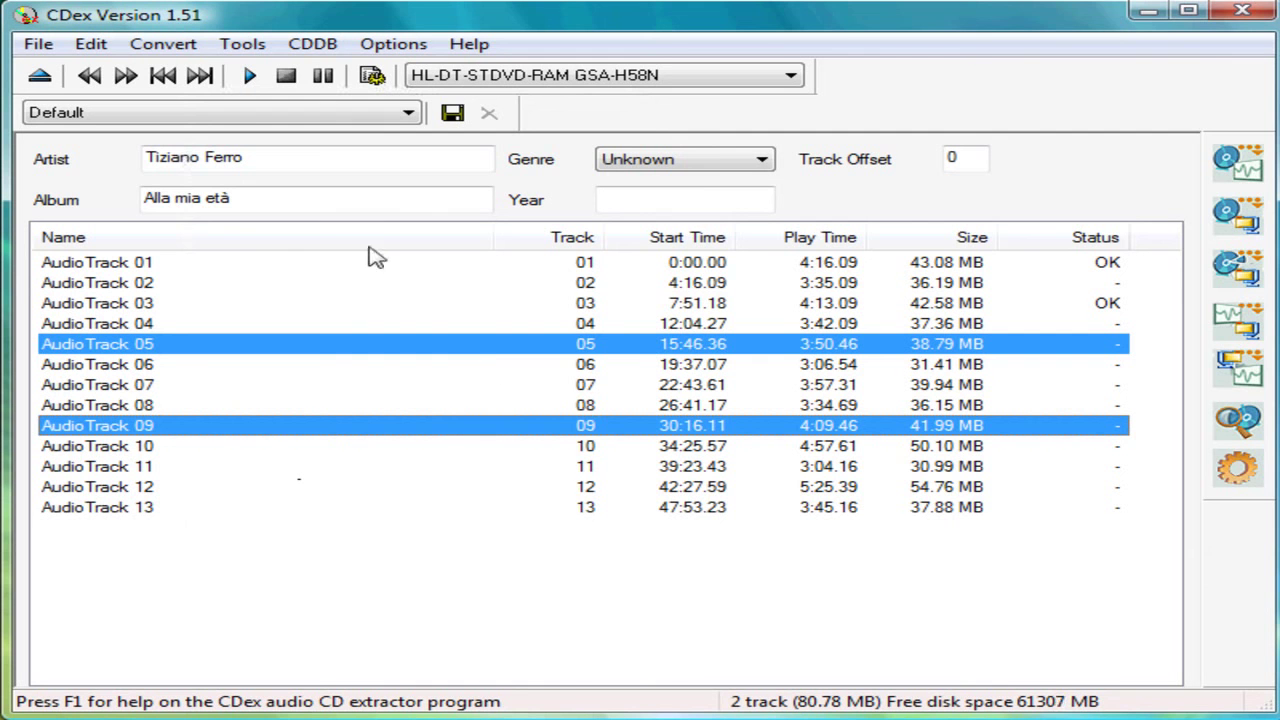
{"action": "left_click", "coordinate": [175, 50]}
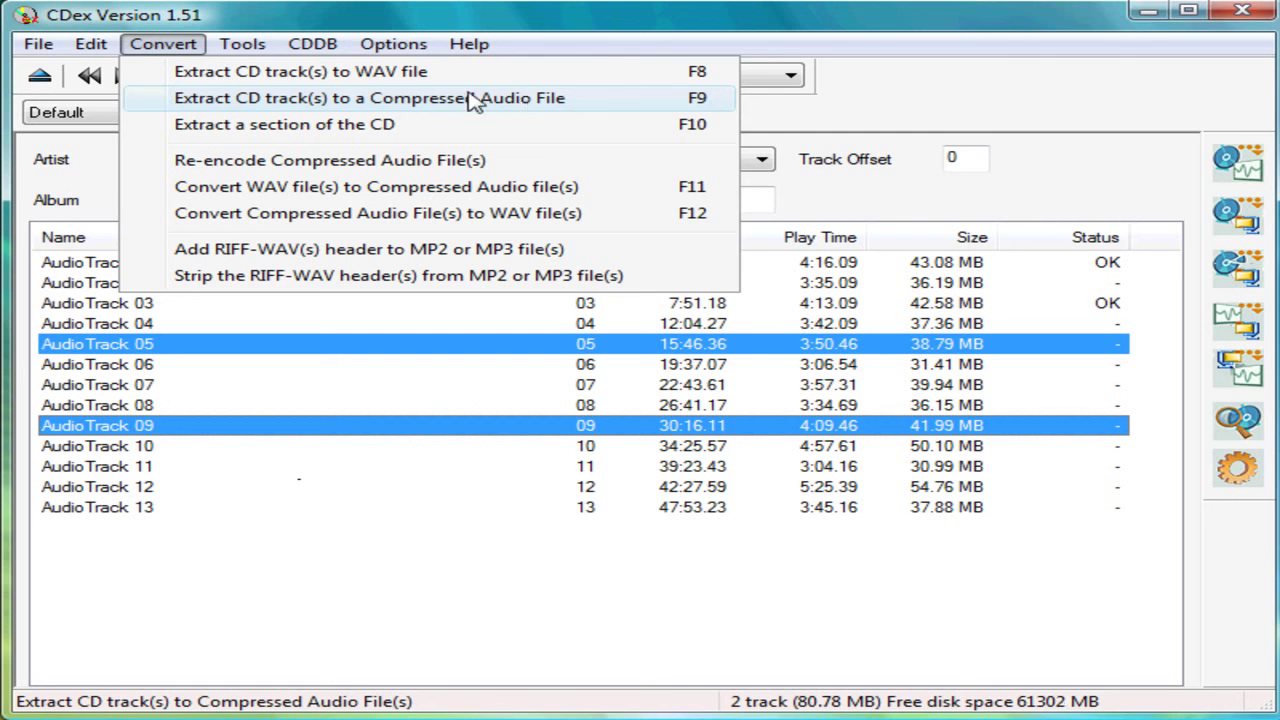
{"action": "left_click", "coordinate": [414, 100]}
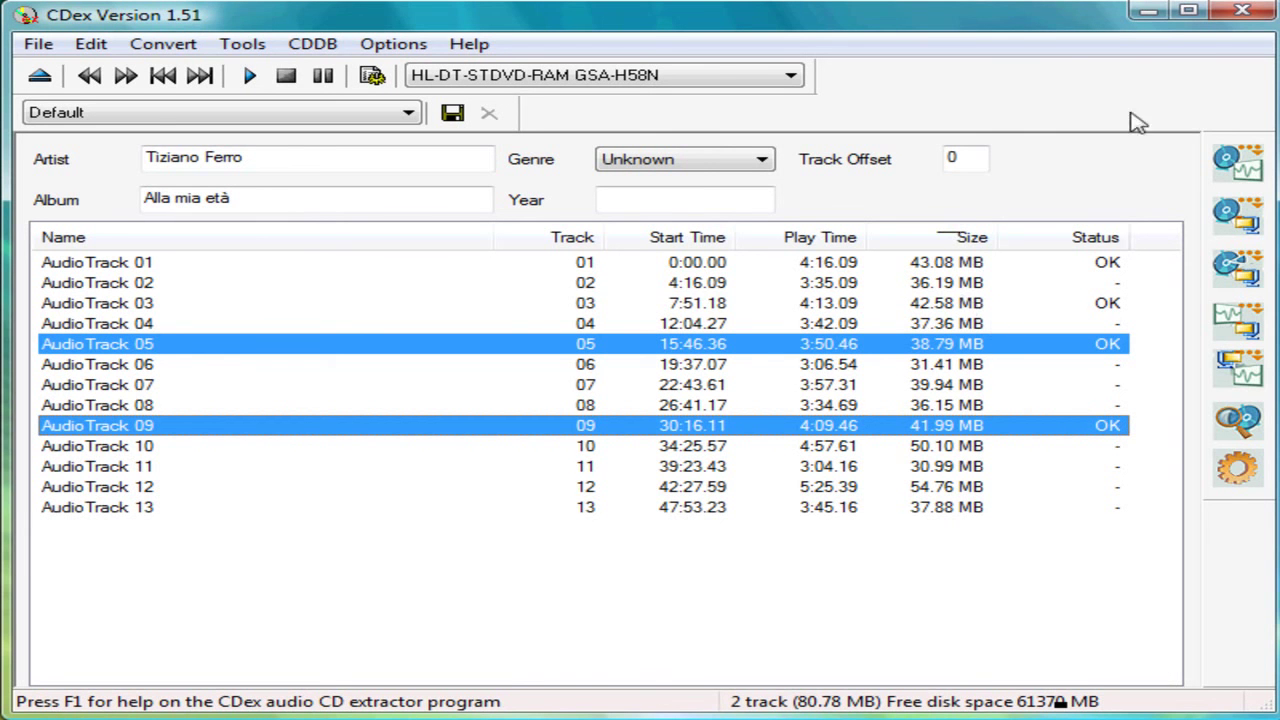
Return to the desktop and open the Tiziano Ferro folder inside Musica
{"action": "left_click_drag", "start_coordinate": [588, 22], "coordinate": [1122, 178]}
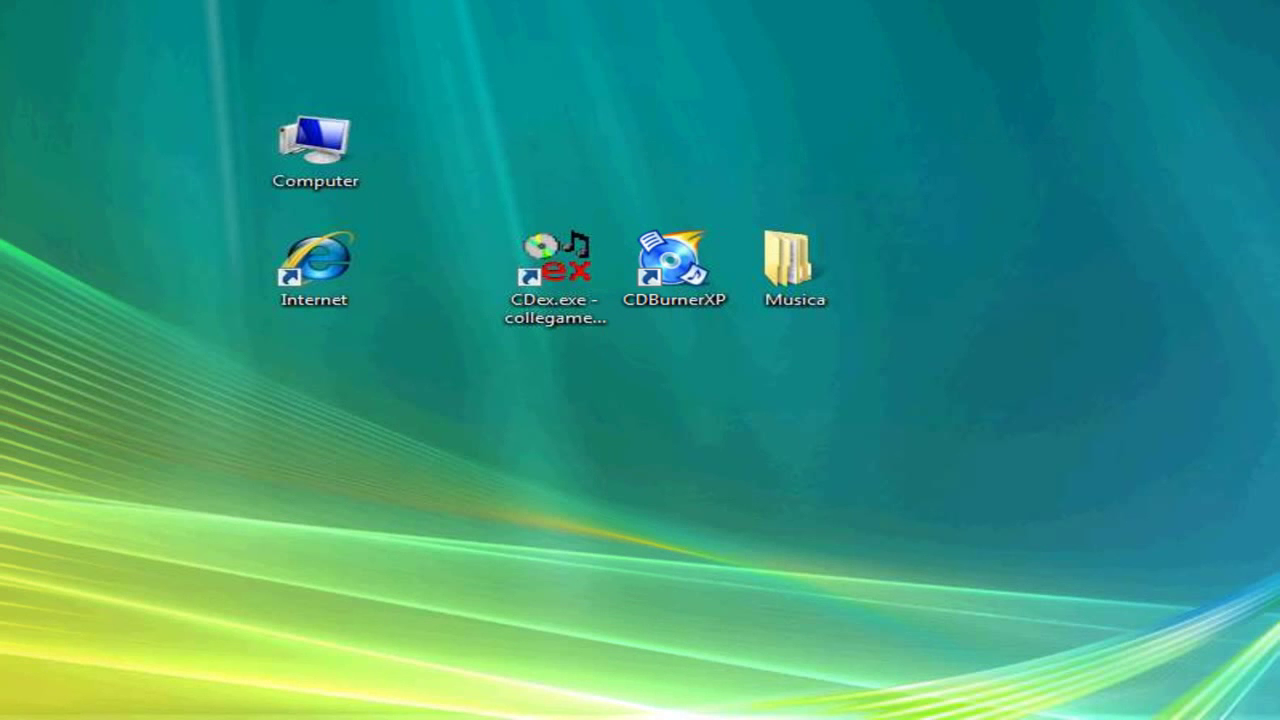
{"action": "double_click", "coordinate": [787, 277]}
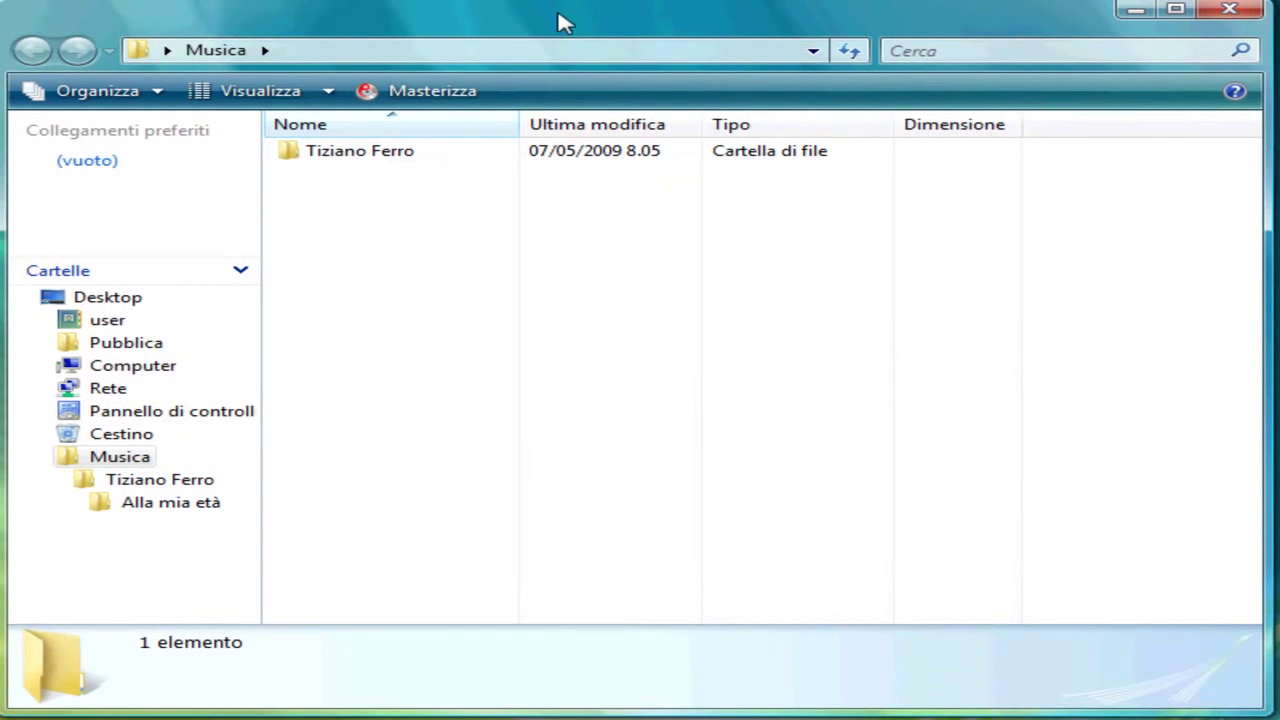
{"action": "double_click", "coordinate": [357, 155]}
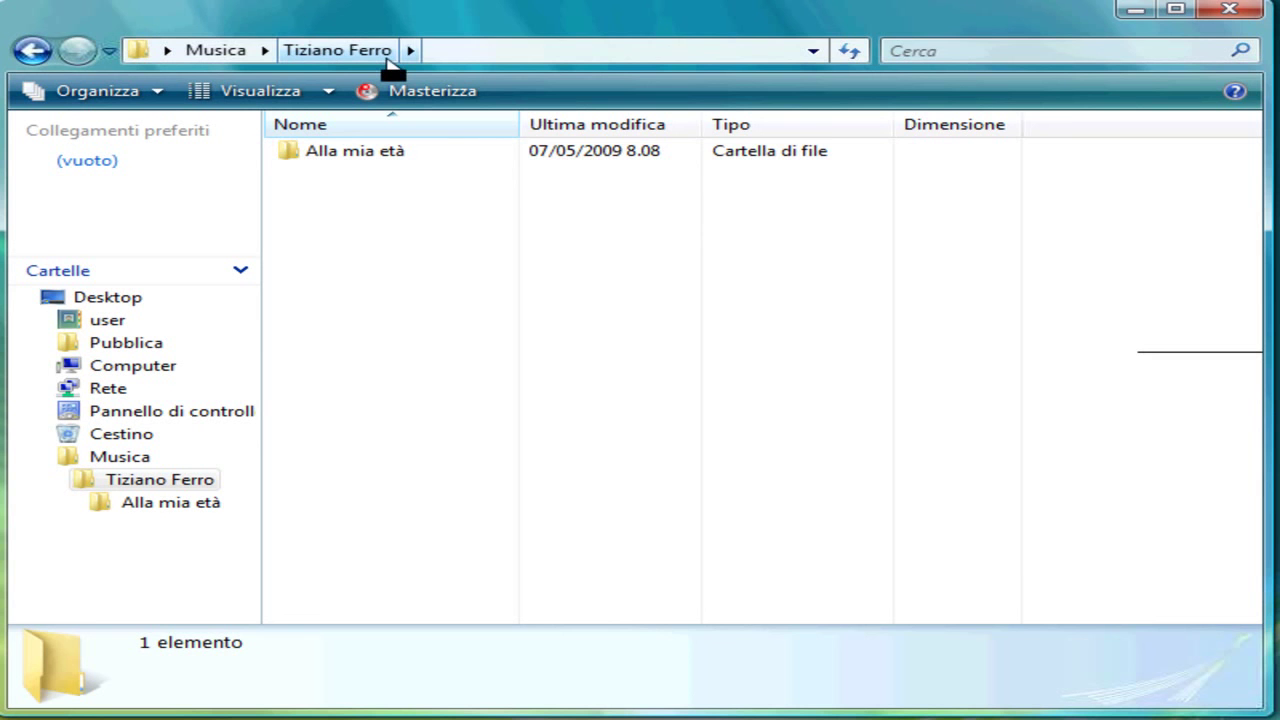
Open the Alla mia età folder and check the file details of the extracted MP3s for tracks 05 and 09
{"action": "double_click", "coordinate": [317, 158]}
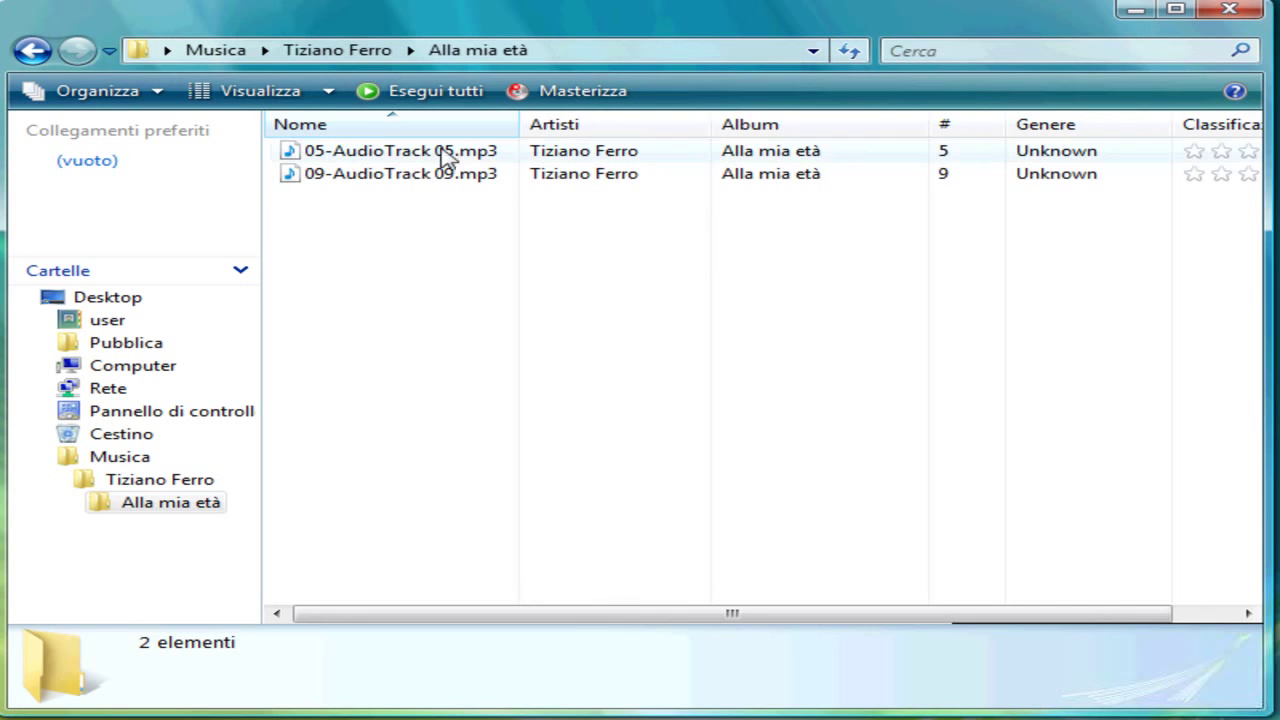
{"action": "mouse_move", "coordinate": [505, 180]}
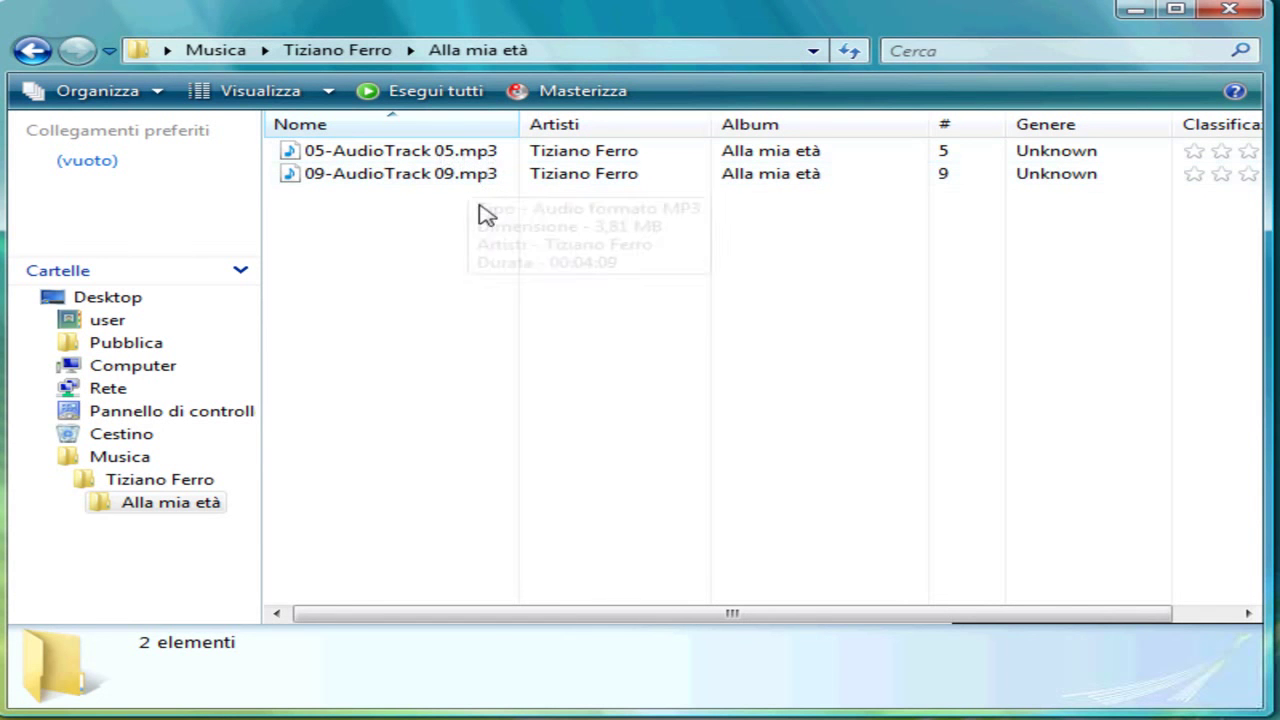
{"action": "left_click", "coordinate": [405, 160]}
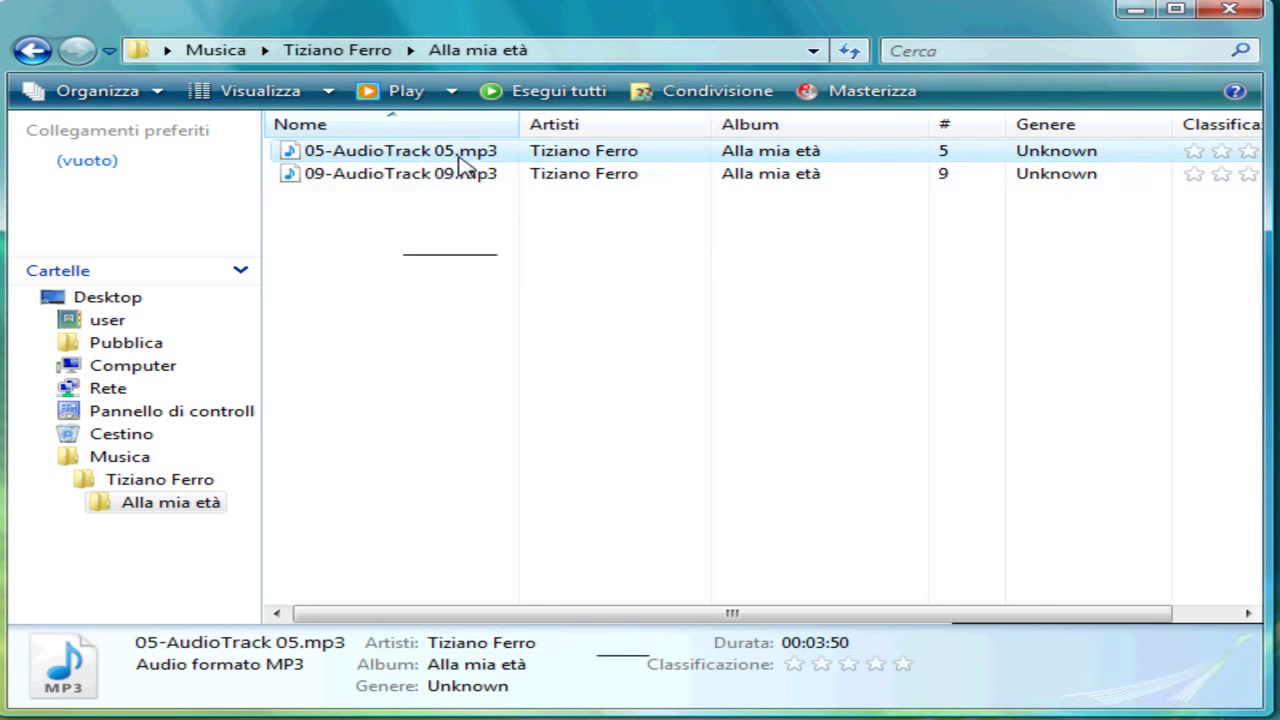
{"action": "mouse_move", "coordinate": [459, 162]}
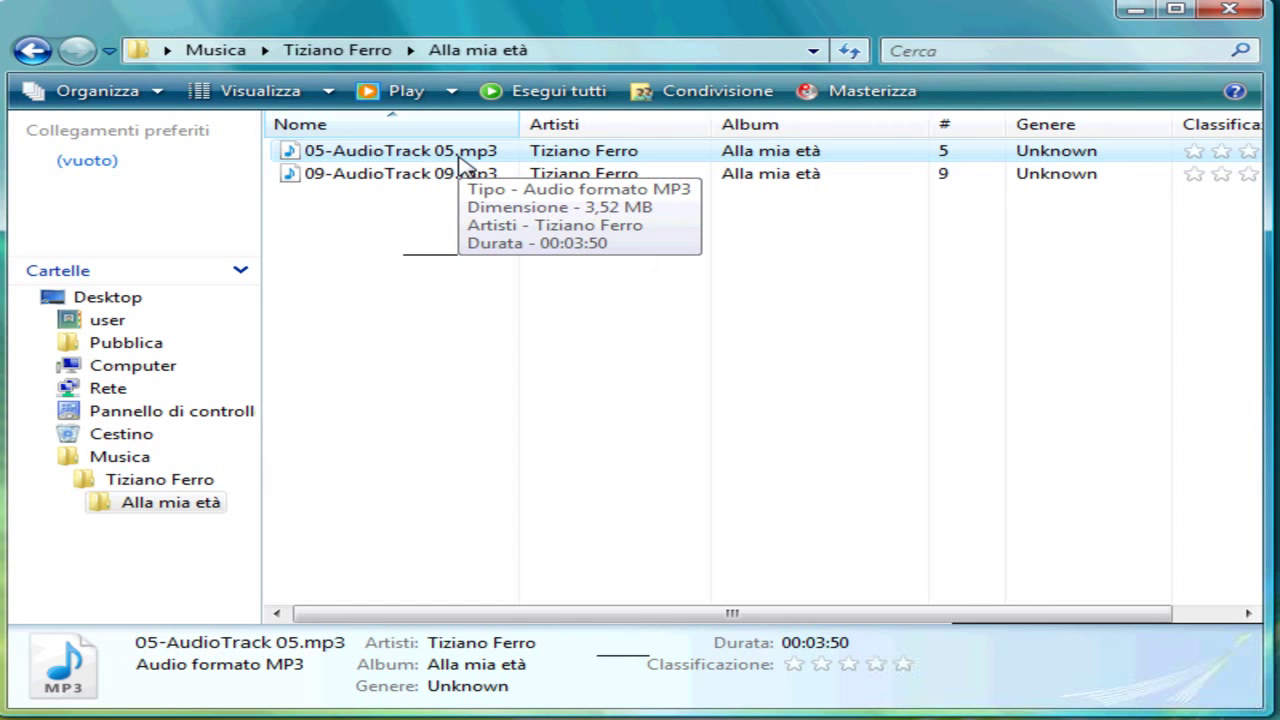
{"action": "mouse_move", "coordinate": [462, 186]}
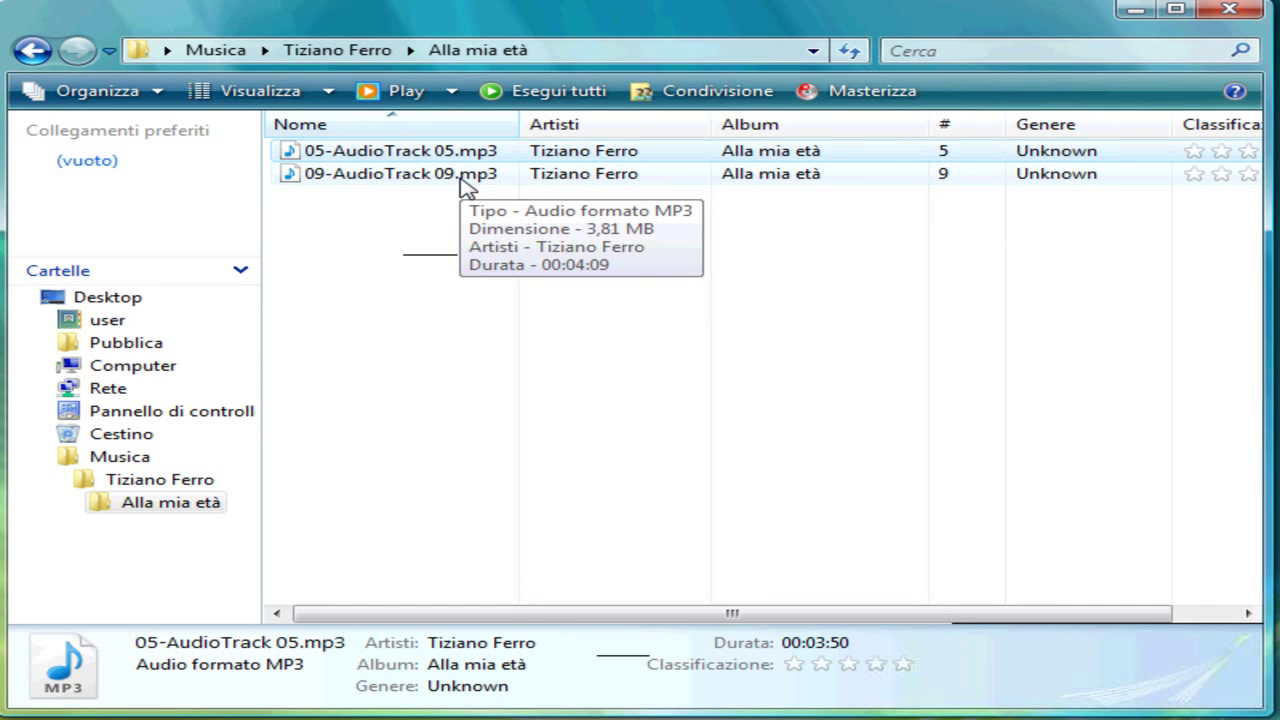
{"action": "left_click", "coordinate": [400, 228]}
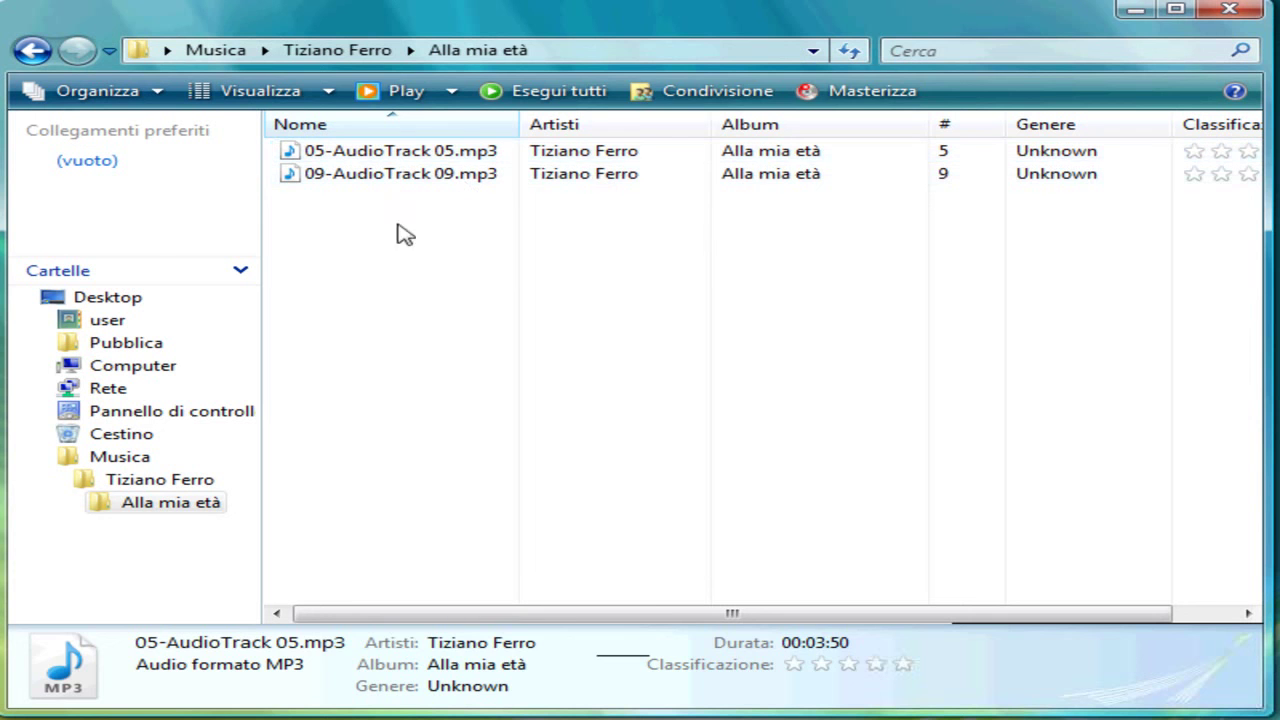
Open 09-AudioTrack 09.mp3 in Windows Media Player and complete its initial setup with the recommended quick settings (Impostazioni rapide)
{"action": "double_click", "coordinate": [406, 176]}
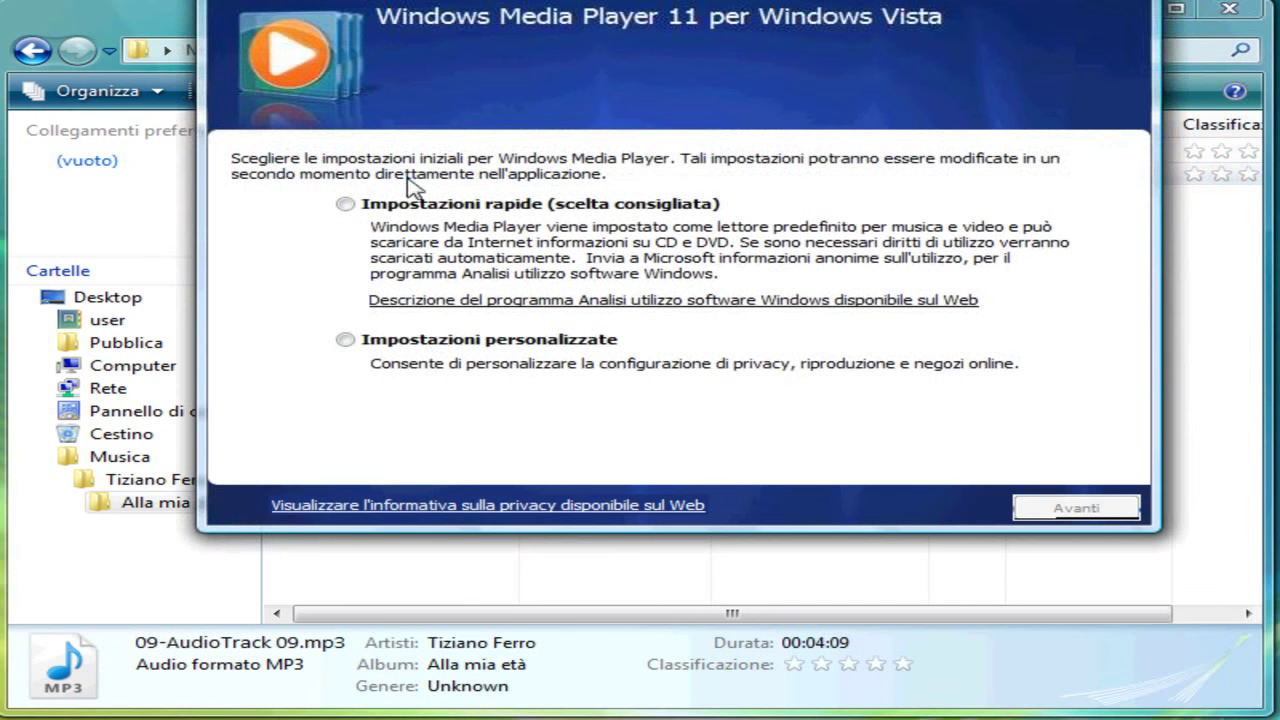
{"action": "left_click", "coordinate": [578, 343]}
{"action": "left_click", "coordinate": [472, 208]}
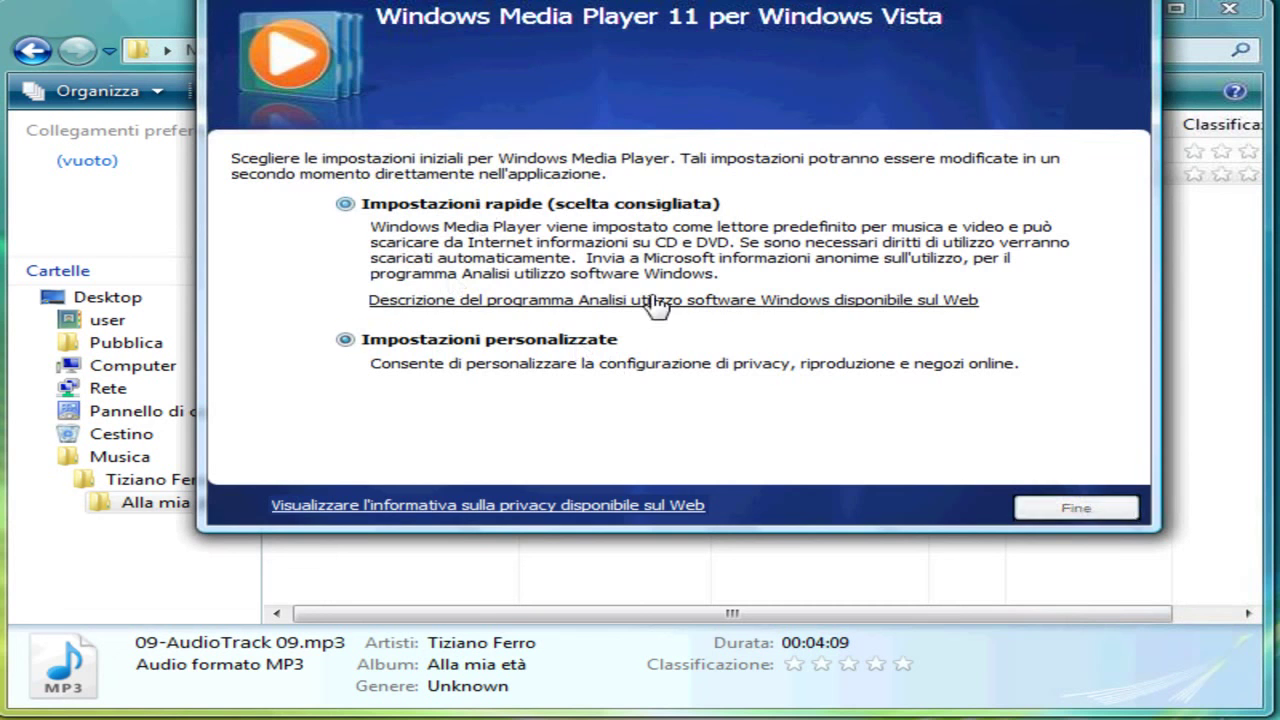
{"action": "left_click", "coordinate": [1063, 508]}
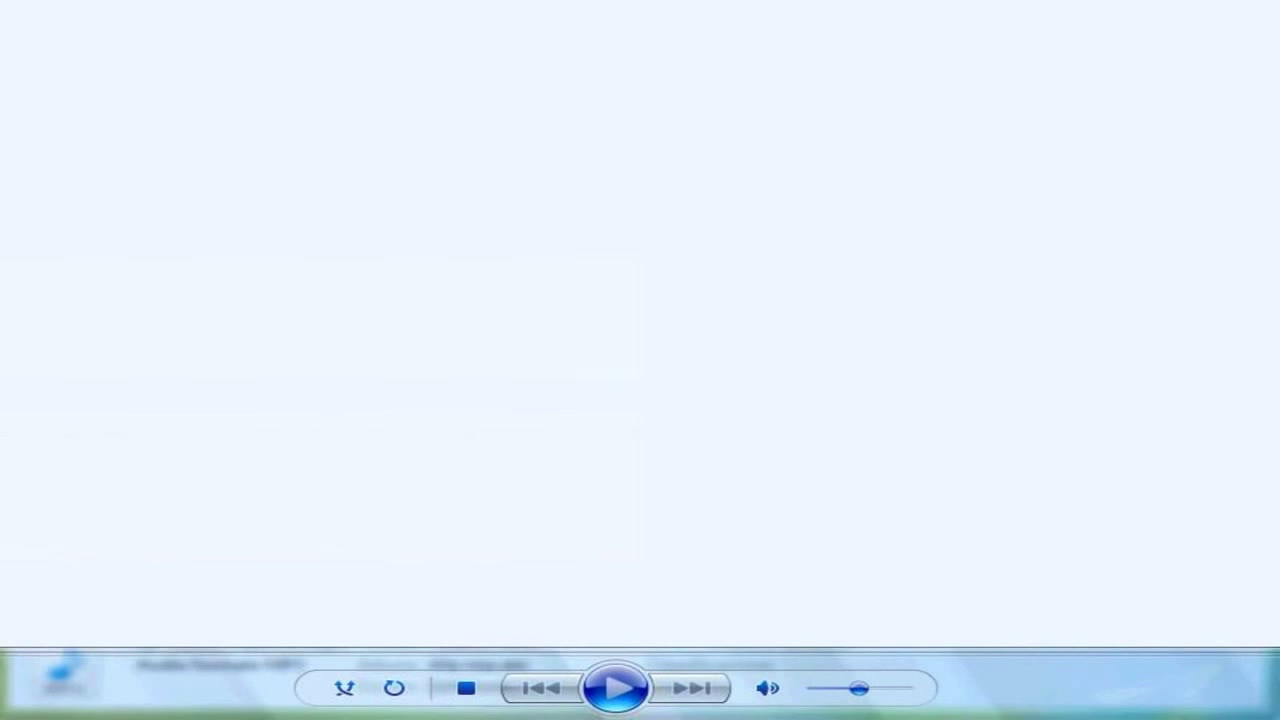
Listen to AudioTrack 09 at a raised volume, pausing playback before closing Windows Media Player
{"action": "mouse_move", "coordinate": [250, 5]}
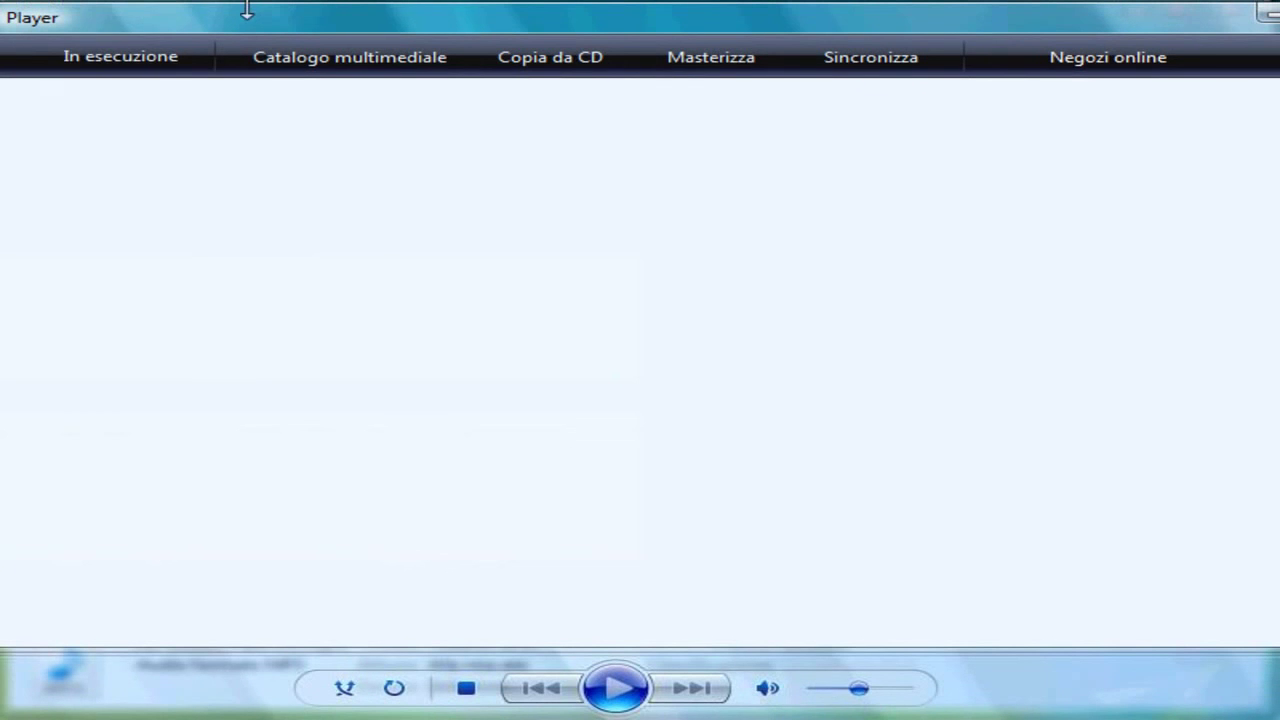
{"action": "left_click_drag", "start_coordinate": [0, 300], "coordinate": [14, 300]}
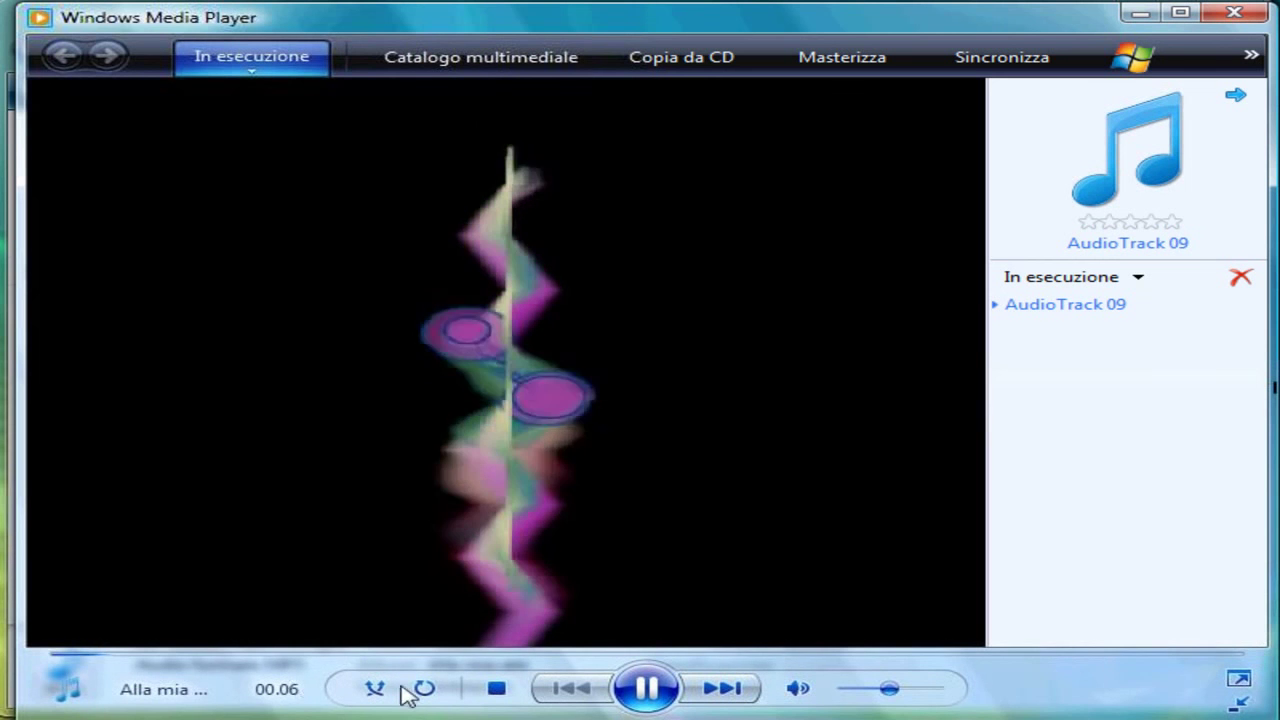
{"action": "left_click_drag", "start_coordinate": [890, 692], "coordinate": [925, 690]}
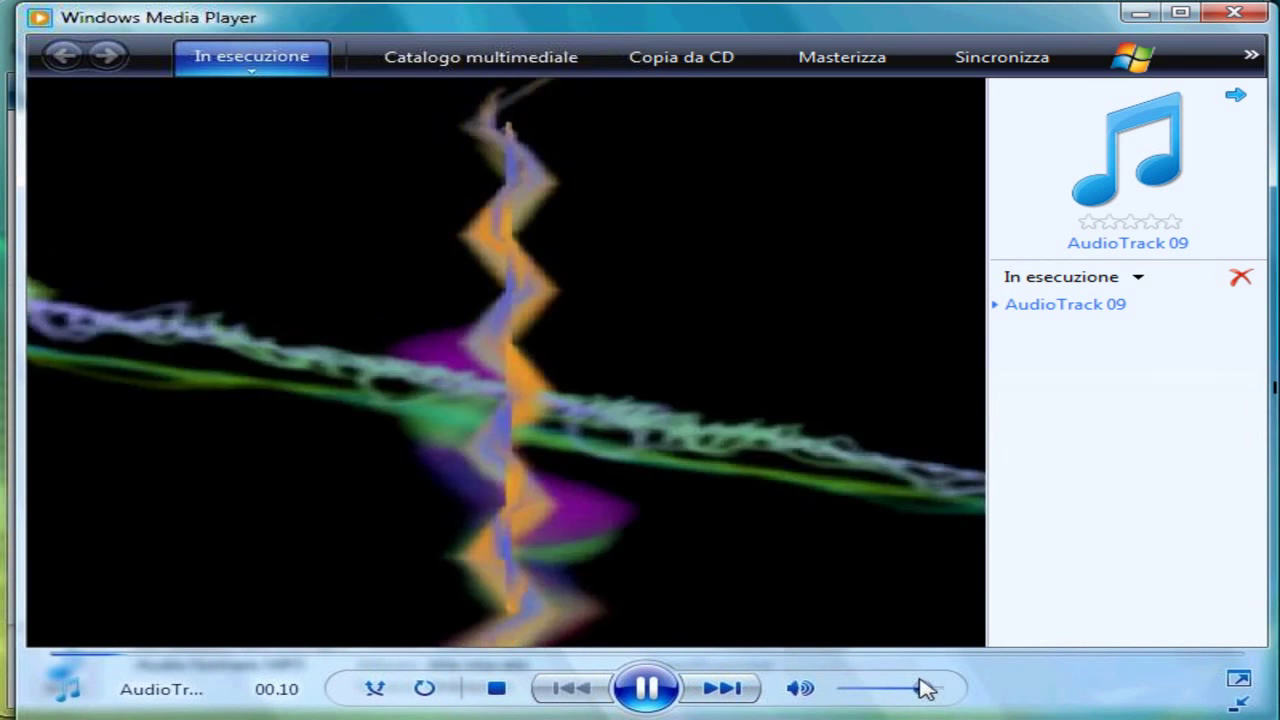
{"action": "left_click", "coordinate": [643, 689]}
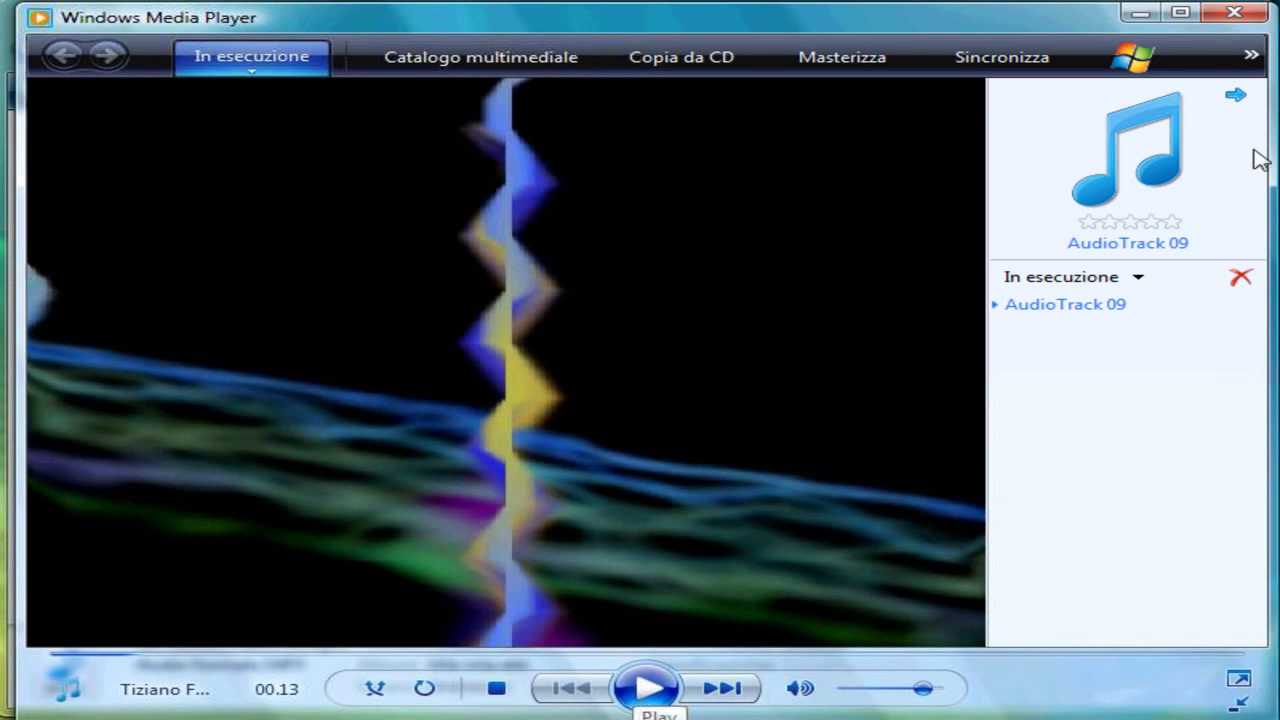
{"action": "left_click", "coordinate": [1244, 22]}
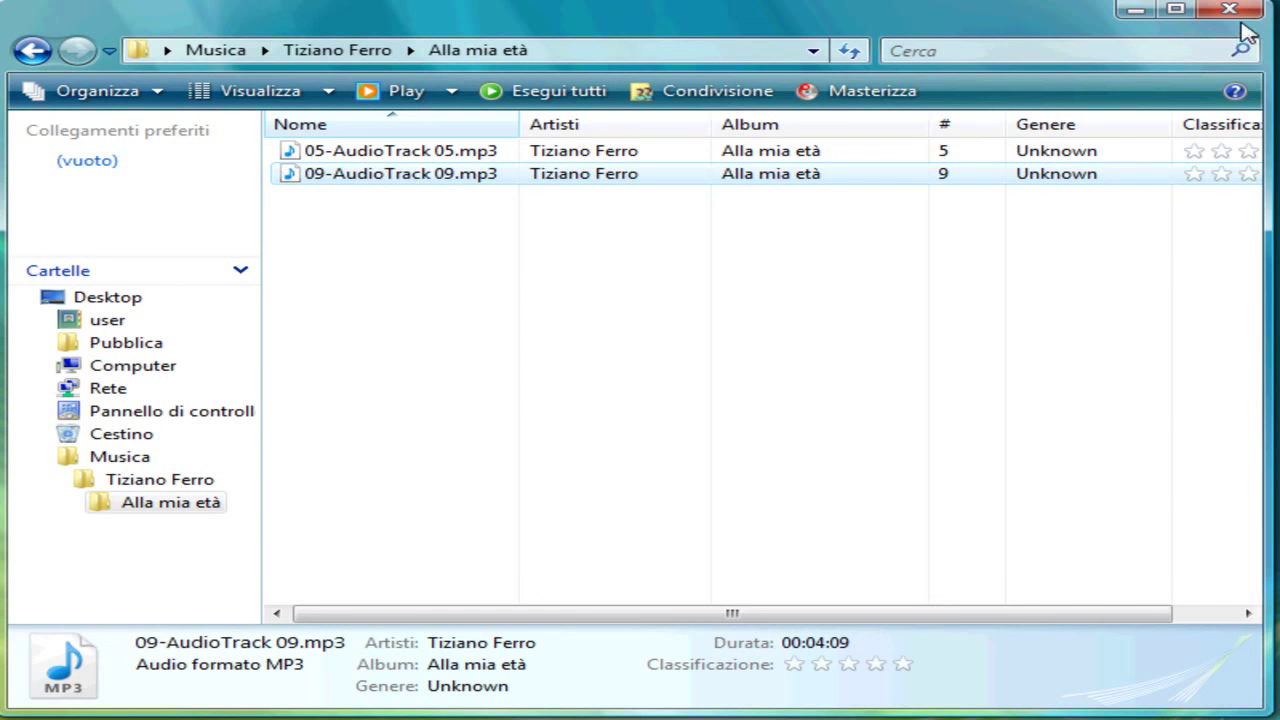
Close the Alla mia età folder window, return to CDex and eject the audio CD from the drive
{"action": "left_click", "coordinate": [491, 291]}
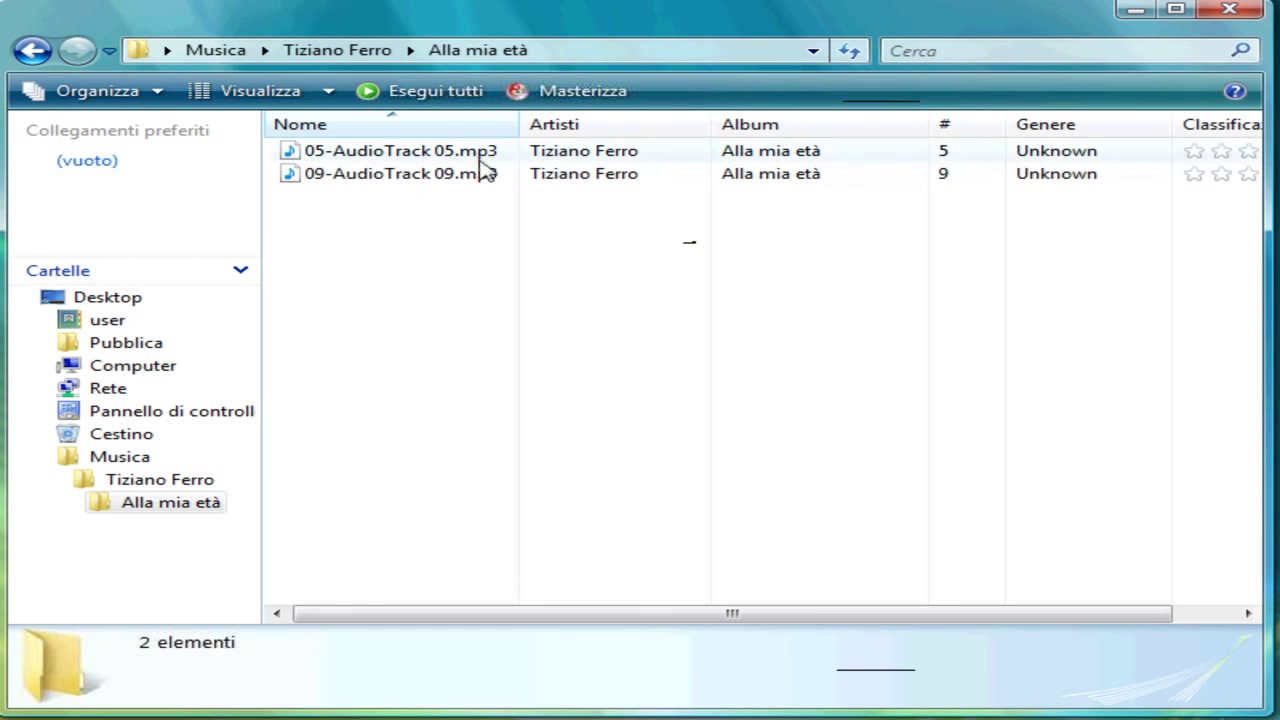
{"action": "mouse_move", "coordinate": [476, 186]}
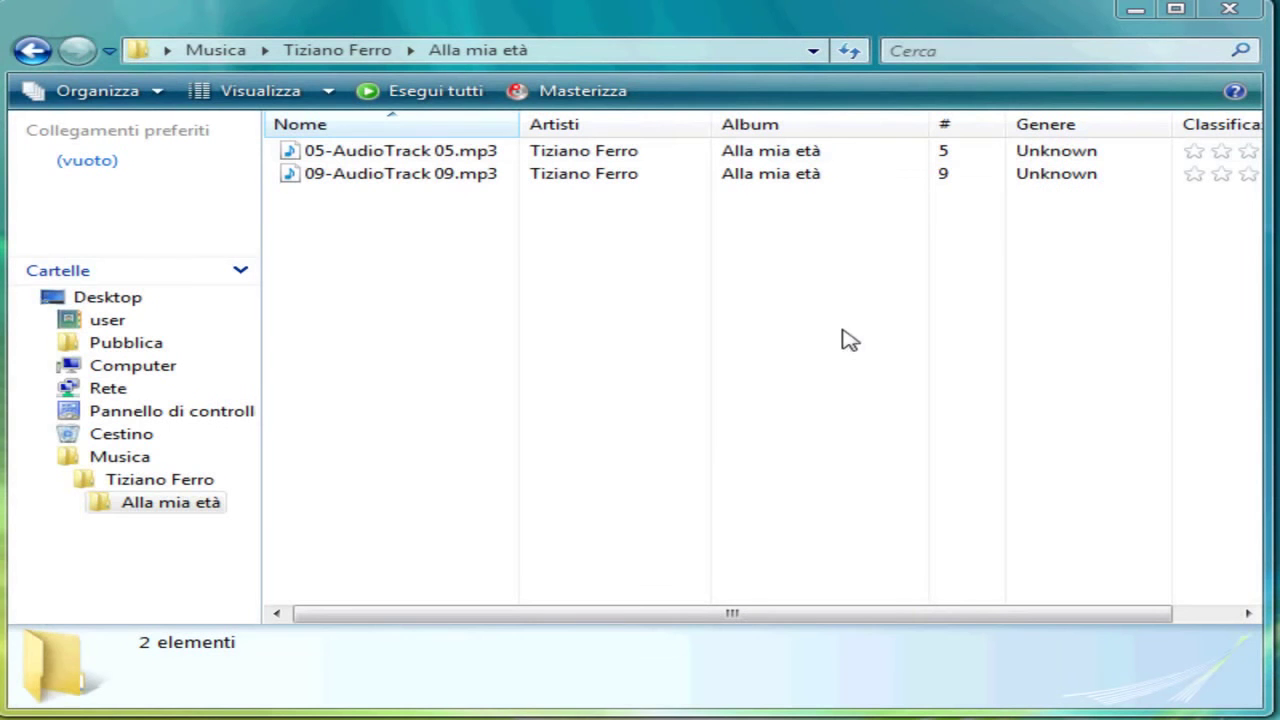
{"action": "left_click", "coordinate": [1229, 9]}
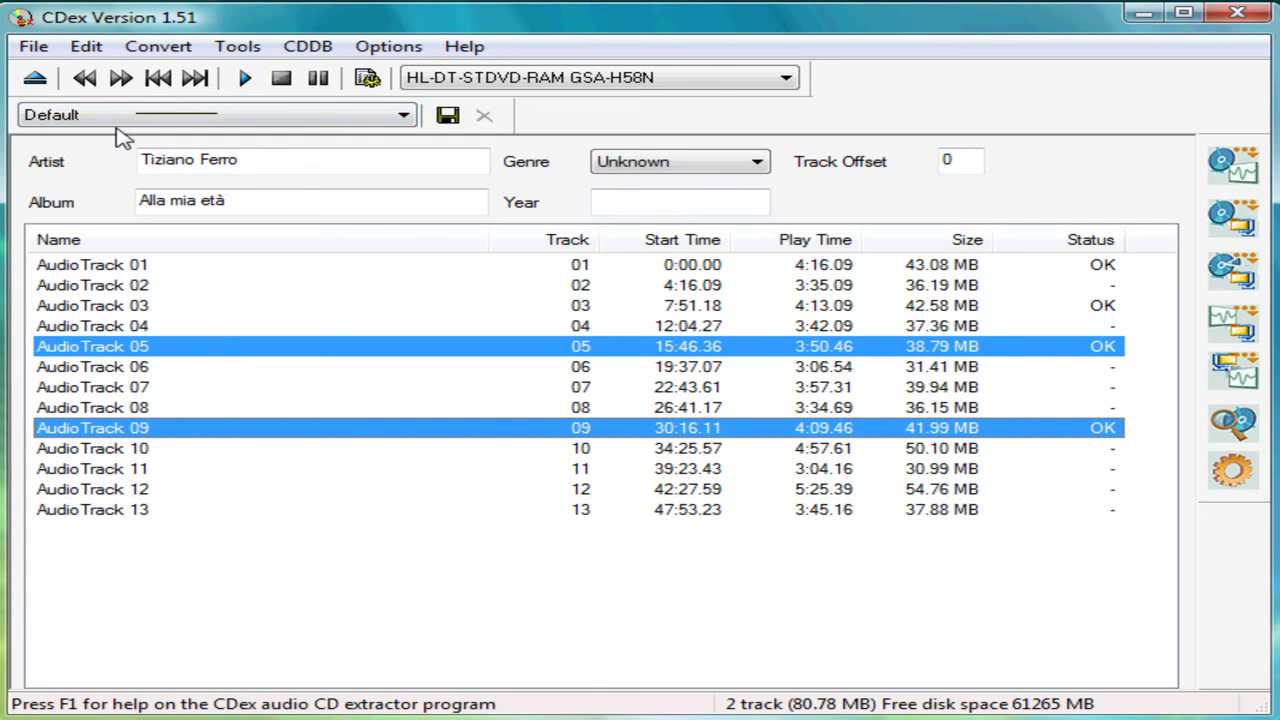
{"action": "left_click", "coordinate": [34, 80]}
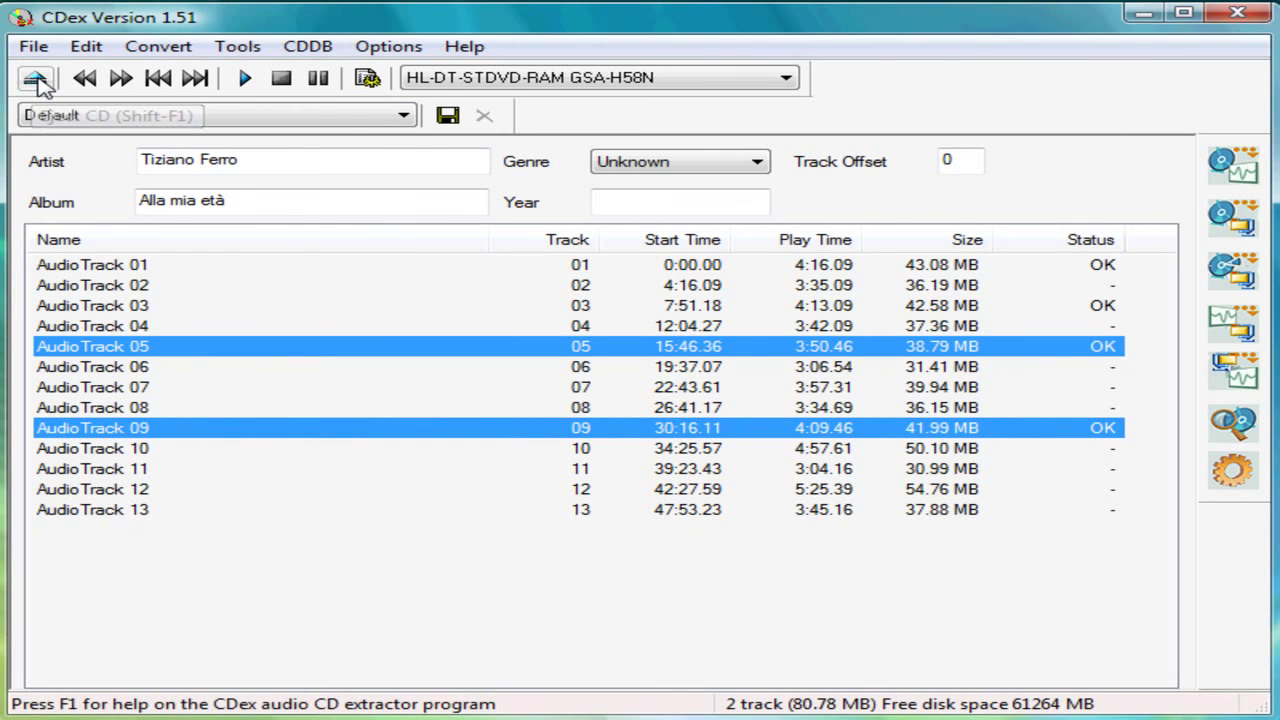
{"action": "left_click", "coordinate": [36, 80]}
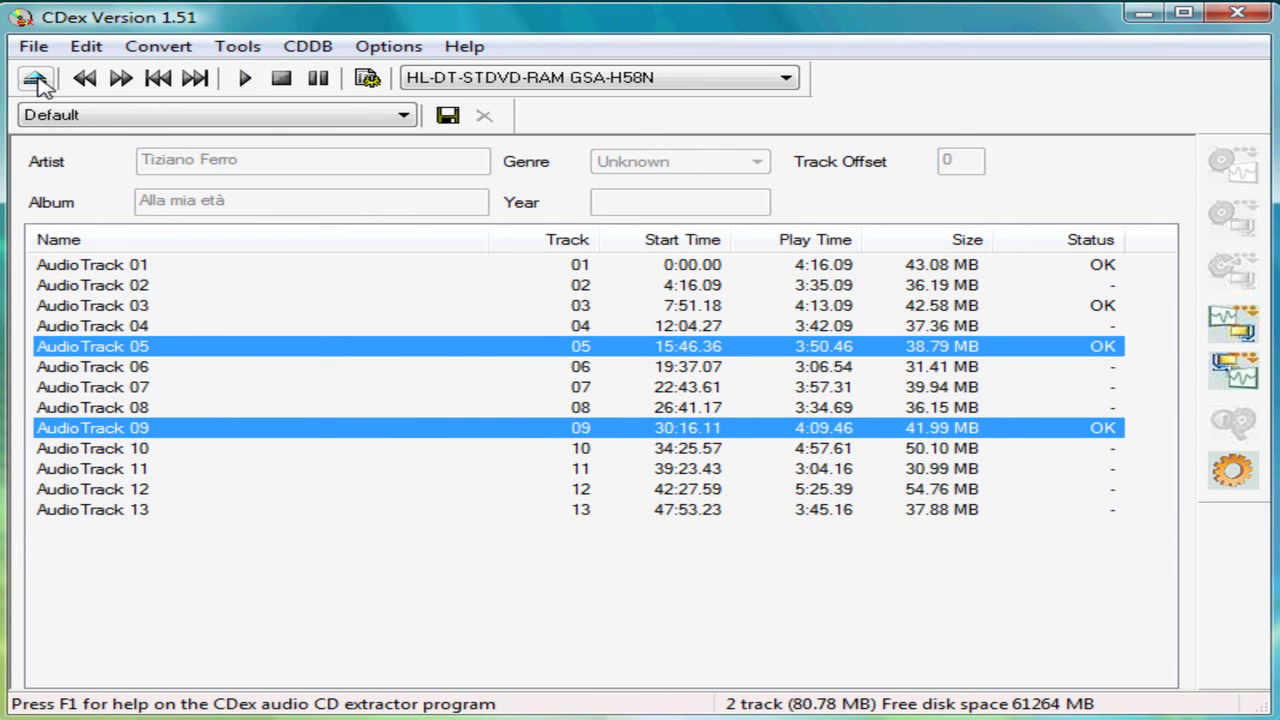
{"action": "left_click", "coordinate": [36, 80]}
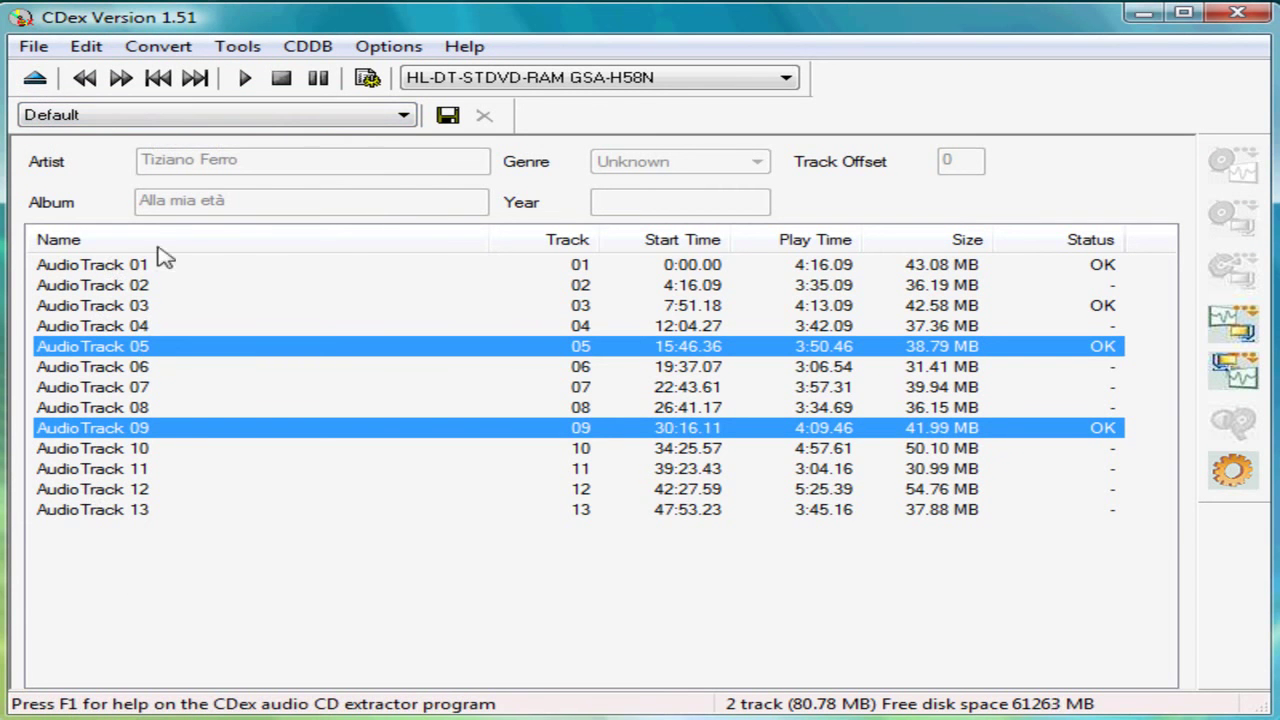
Start a compressed audio to WAV conversion, using Musica\Tiziano Ferro\Alla mia età on the desktop as the source directory
{"action": "left_click", "coordinate": [172, 50]}
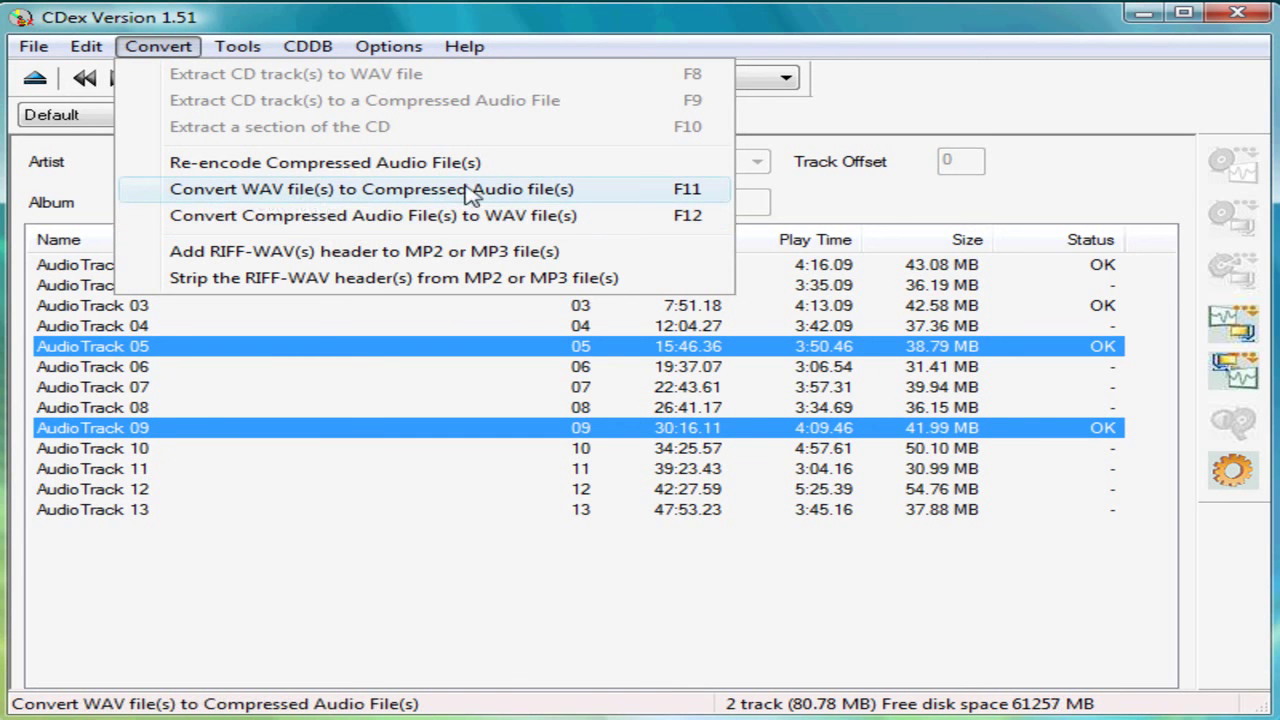
{"action": "left_click", "coordinate": [312, 218]}
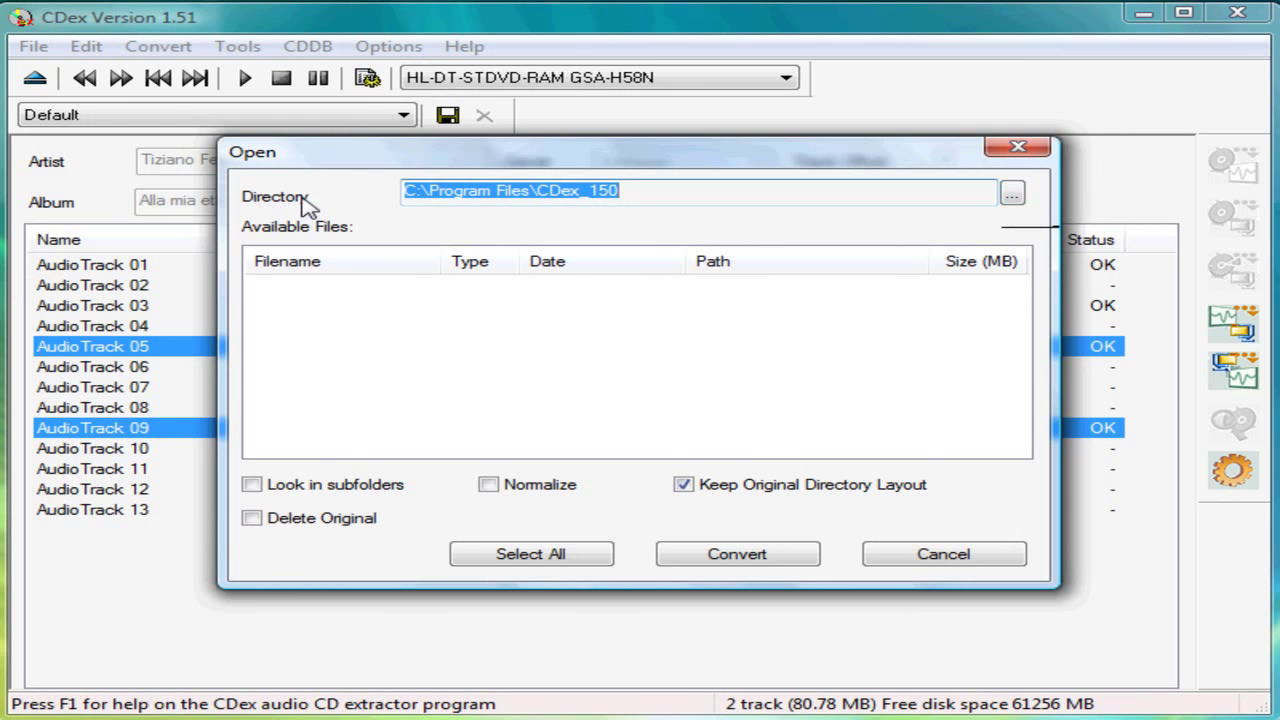
{"action": "left_click", "coordinate": [1011, 196]}
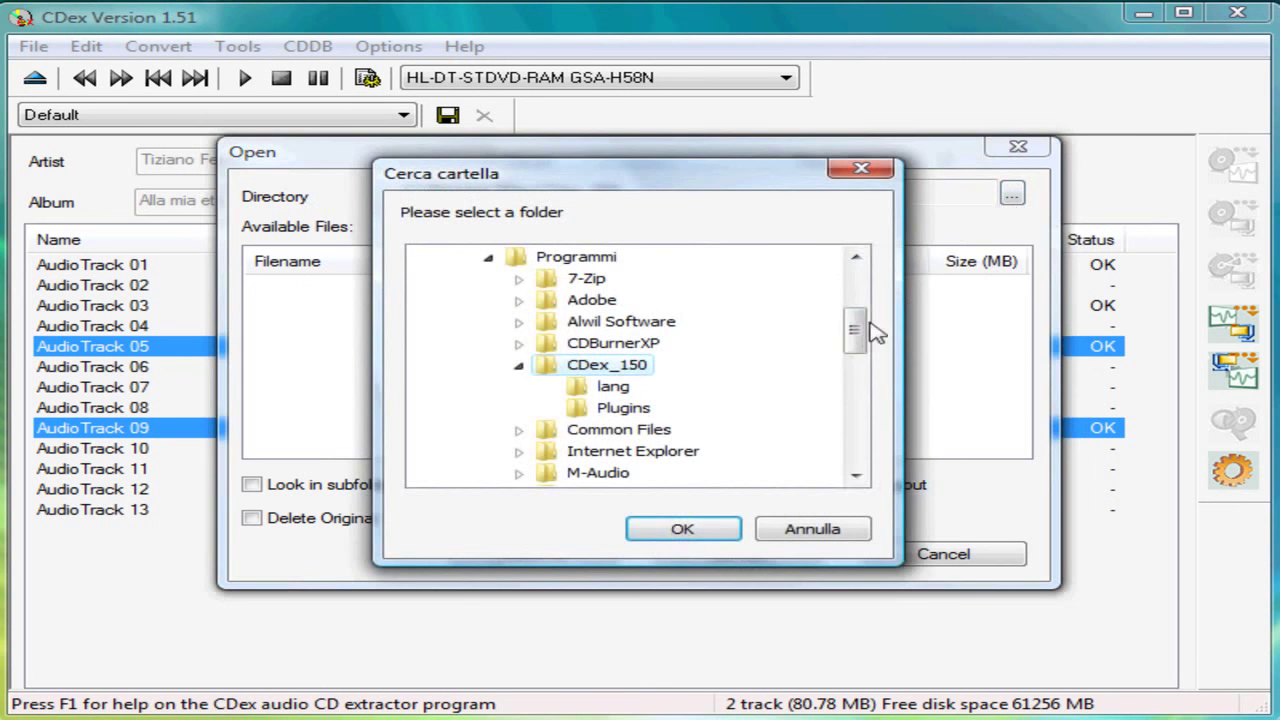
{"action": "left_click_drag", "start_coordinate": [854, 329], "coordinate": [860, 457]}
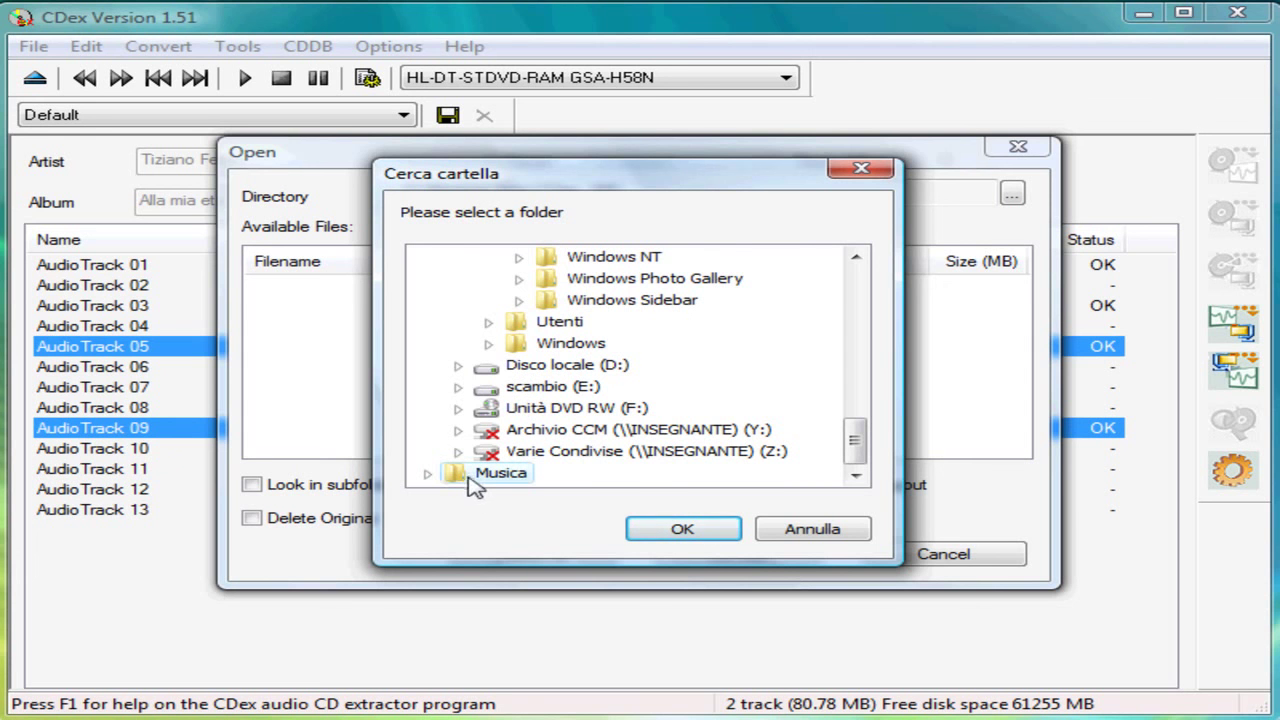
{"action": "left_click", "coordinate": [428, 474]}
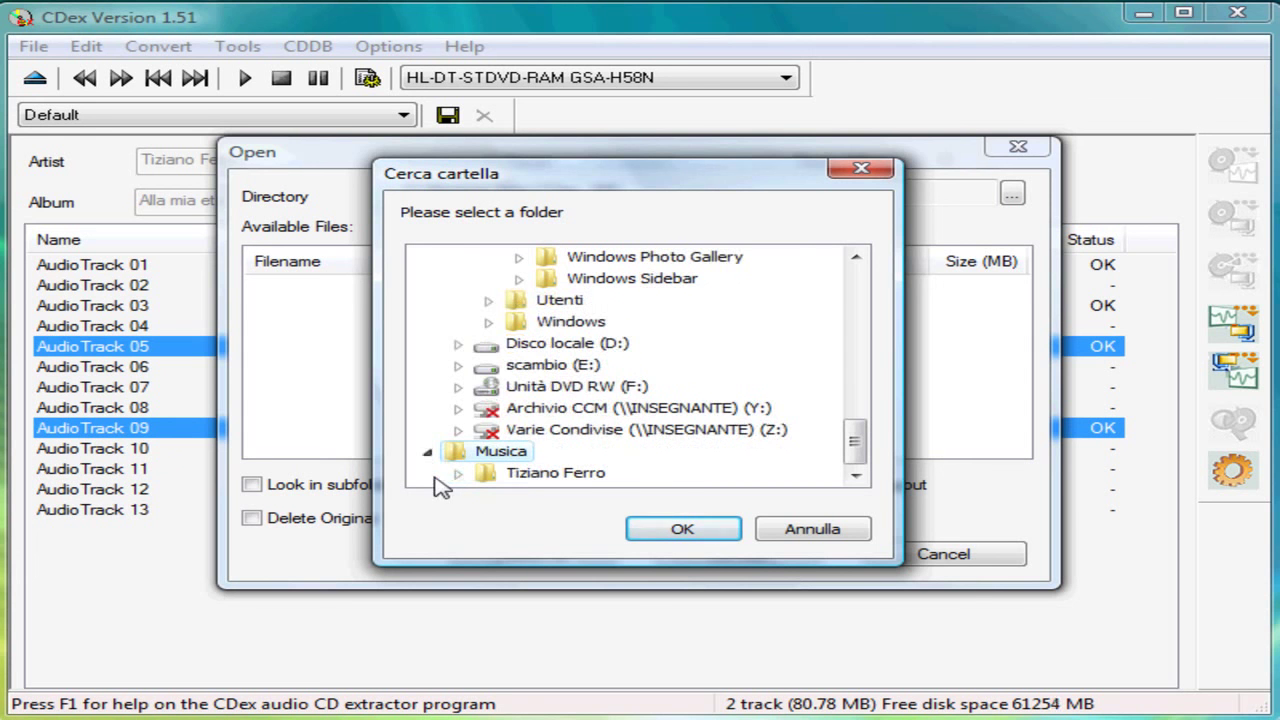
{"action": "left_click", "coordinate": [458, 473]}
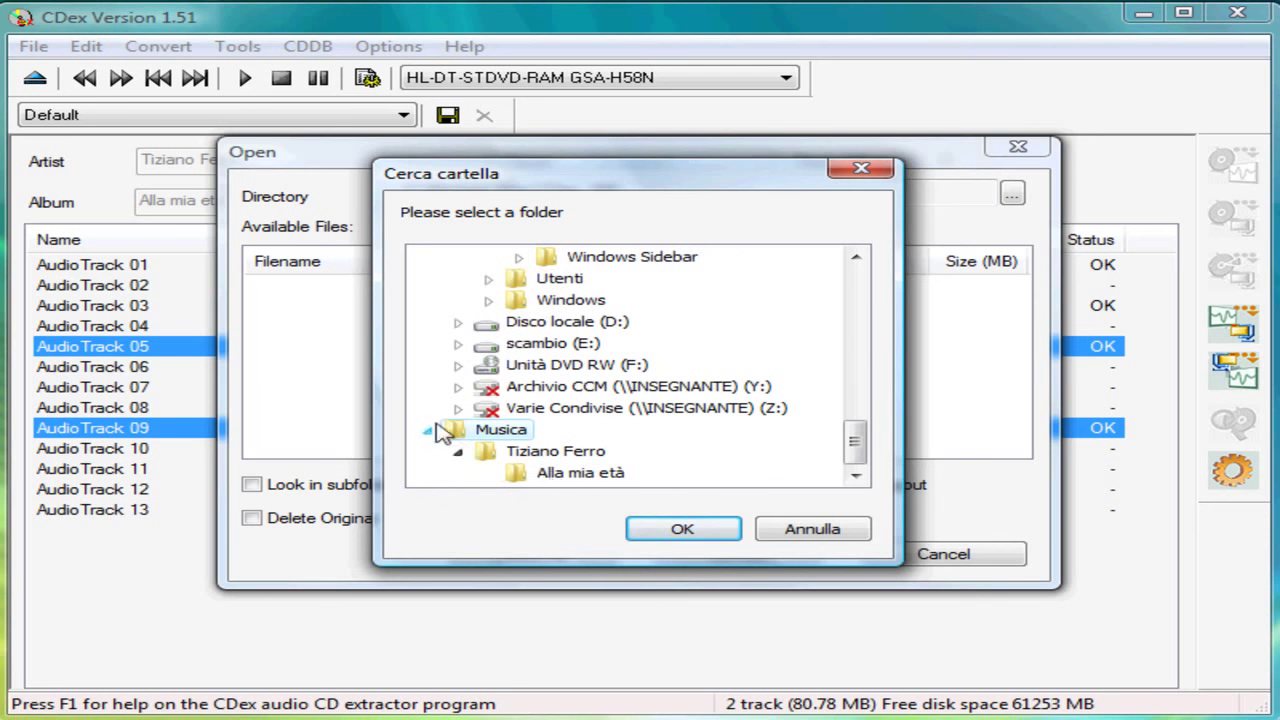
{"action": "left_click", "coordinate": [579, 475]}
{"action": "left_click", "coordinate": [680, 530]}
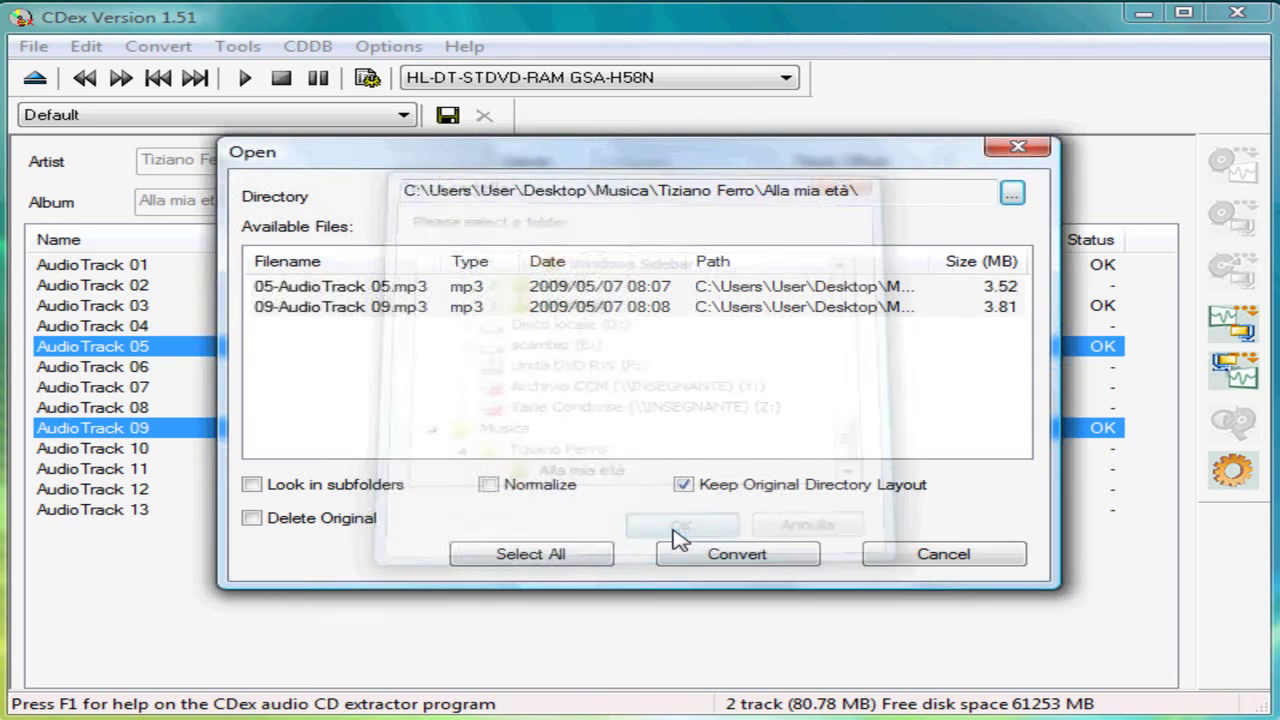
Select both 05-AudioTrack 05.mp3 and 09-AudioTrack 09.mp3 and convert them to WAV files
{"action": "left_click", "coordinate": [384, 288]}
{"action": "left_click", "coordinate": [389, 307], "text": "shift"}
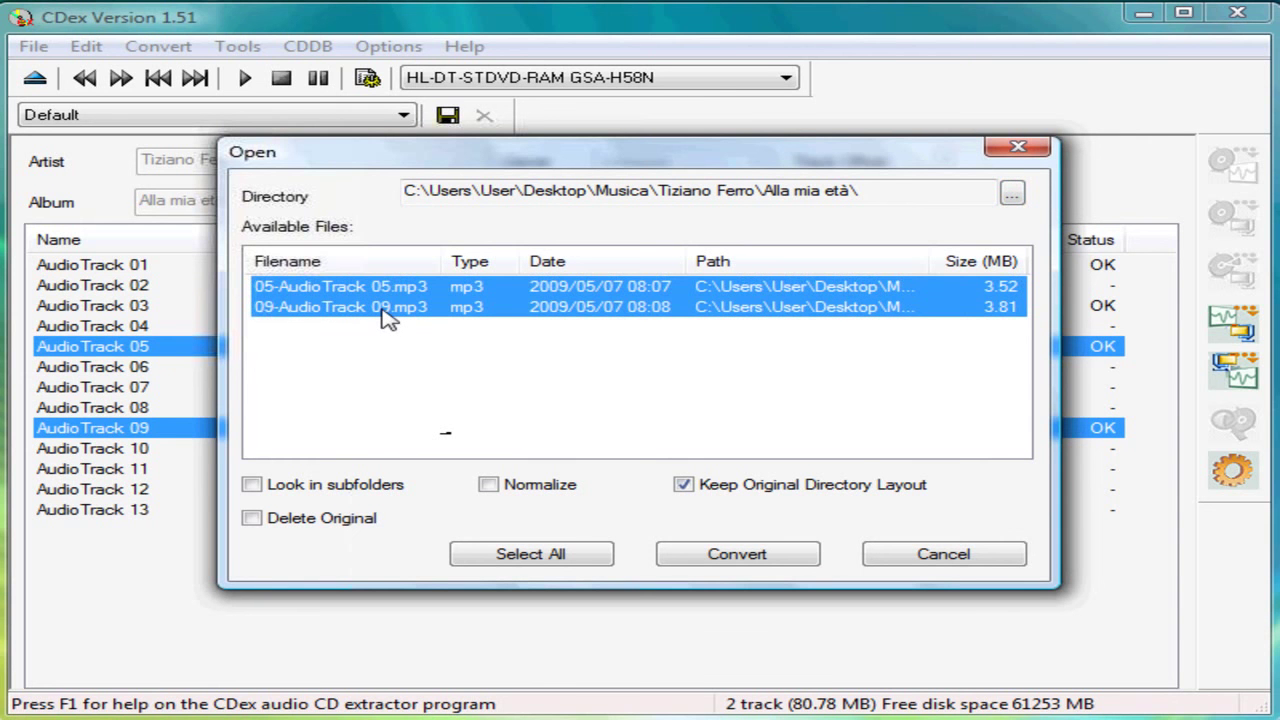
{"action": "left_click", "coordinate": [398, 348]}
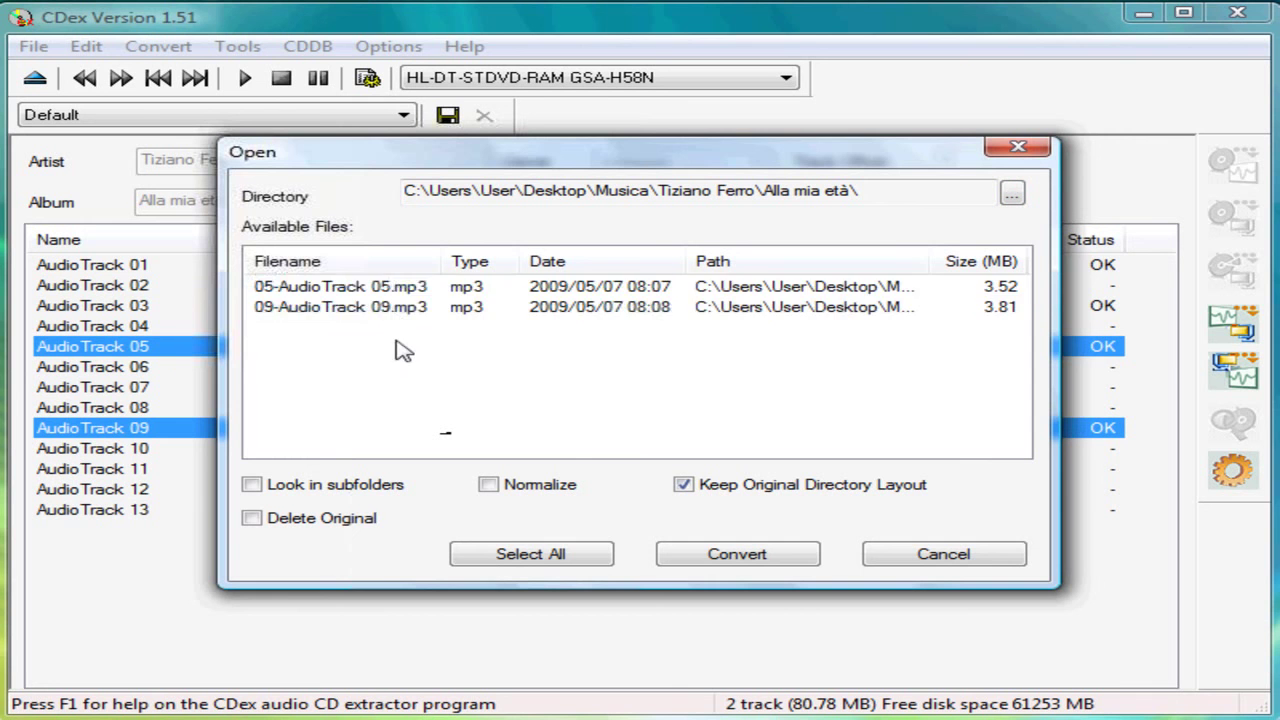
{"action": "left_click", "coordinate": [395, 287]}
{"action": "left_click", "coordinate": [392, 309]}
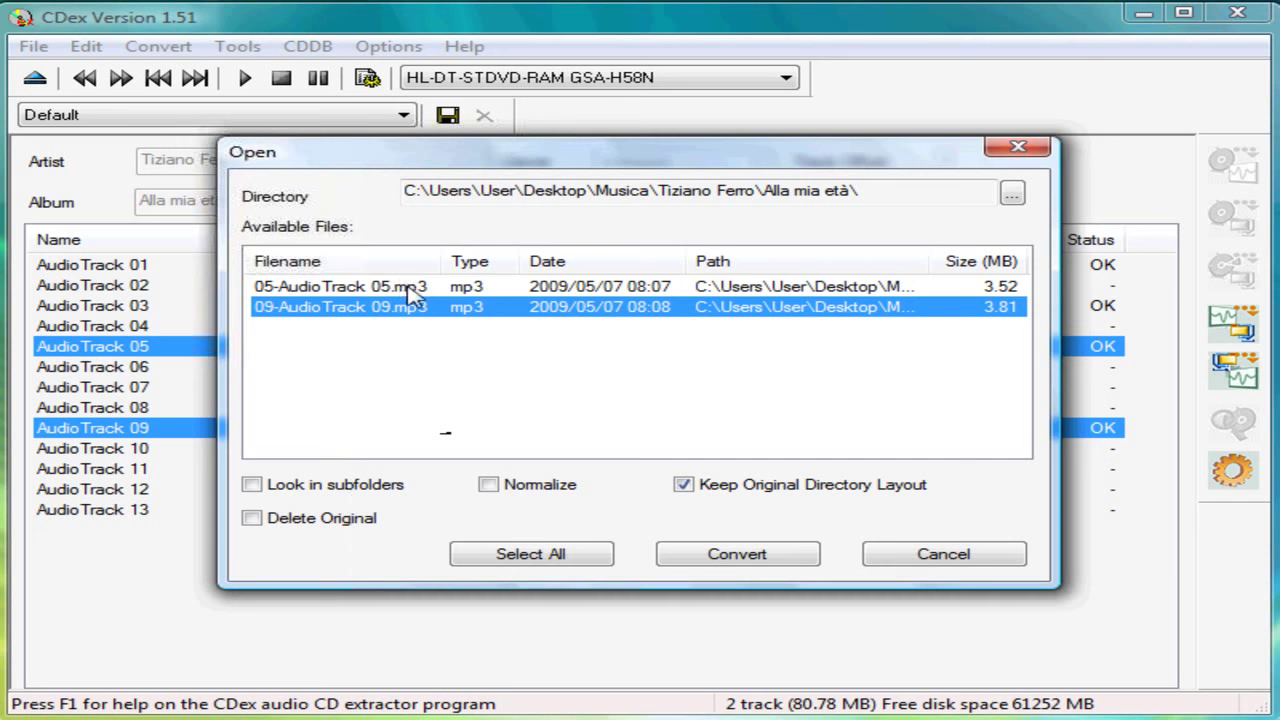
{"action": "left_click", "coordinate": [414, 288], "text": "ctrl"}
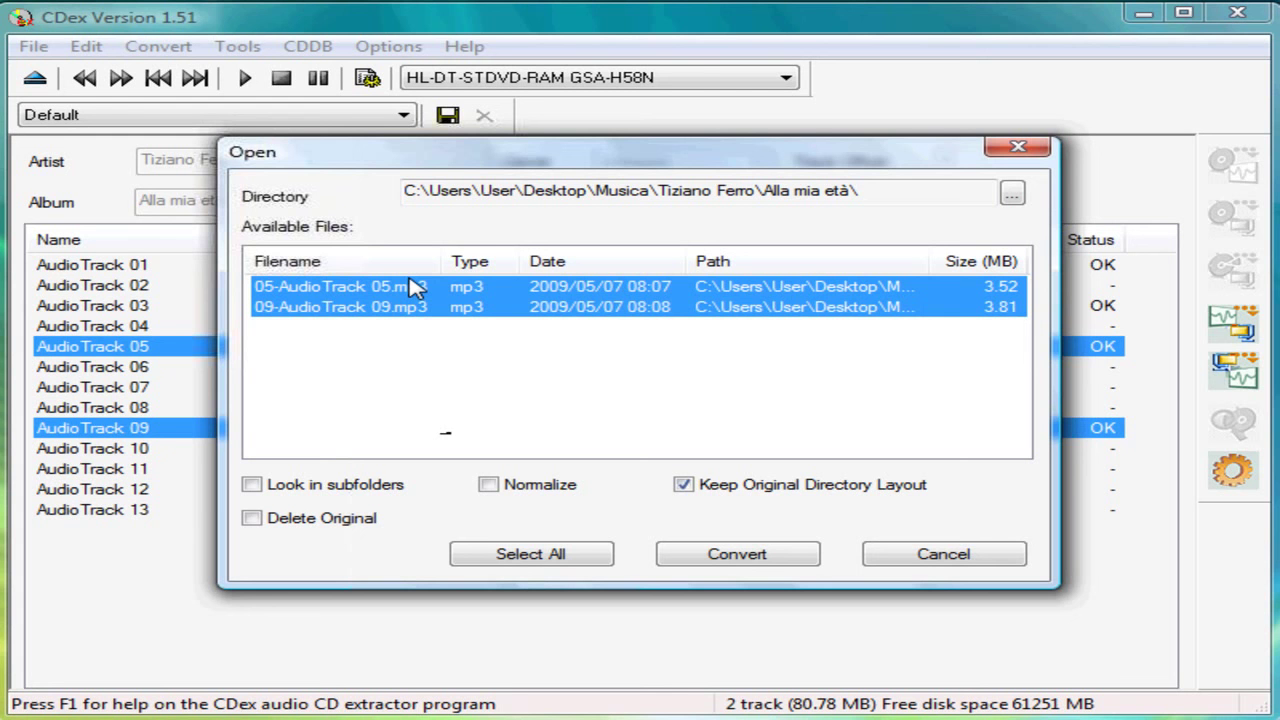
{"action": "left_click", "coordinate": [718, 555]}
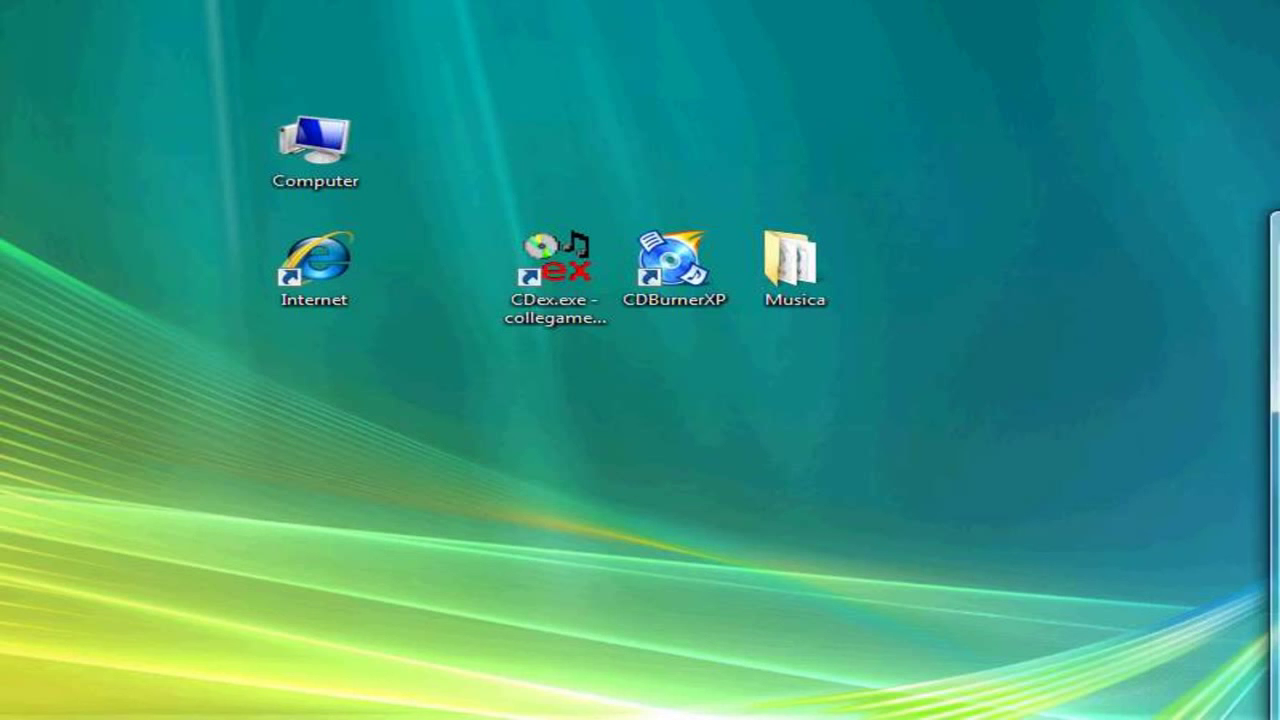
Open the desktop's Musica folder and check the file details of the converted WAVs for tracks 05 and 09
{"action": "double_click", "coordinate": [805, 278]}
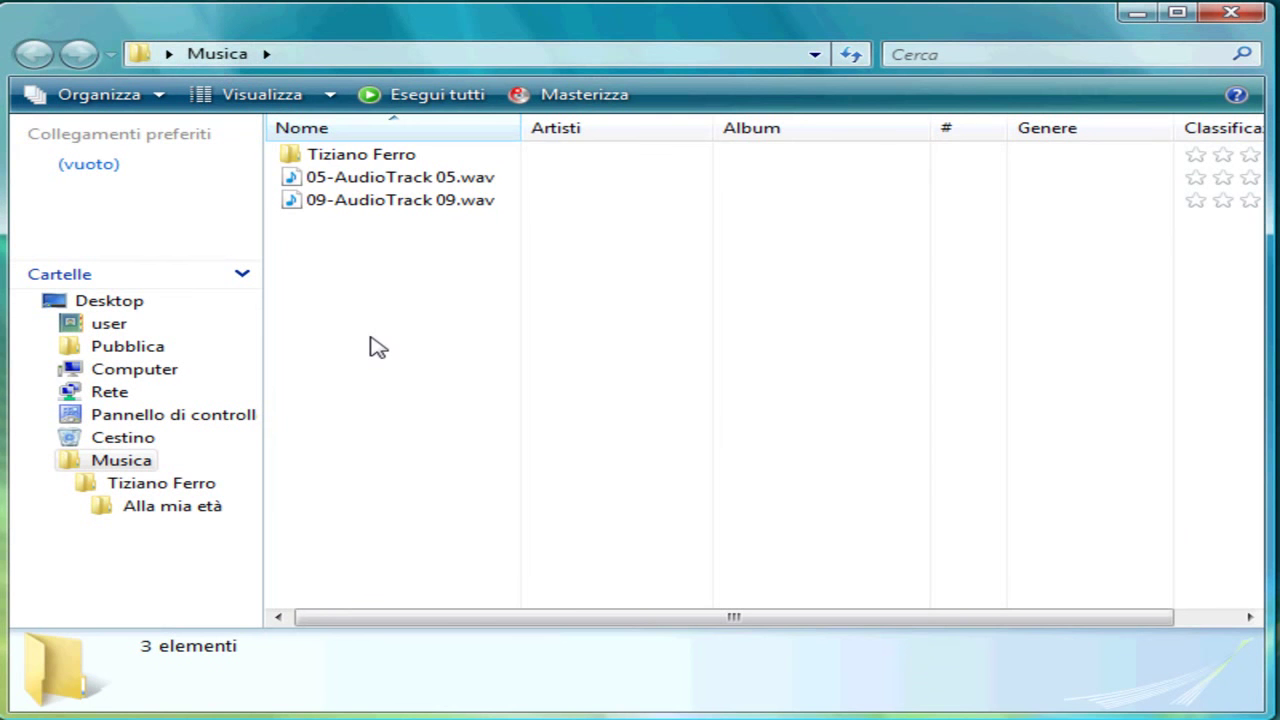
{"action": "left_click", "coordinate": [466, 180]}
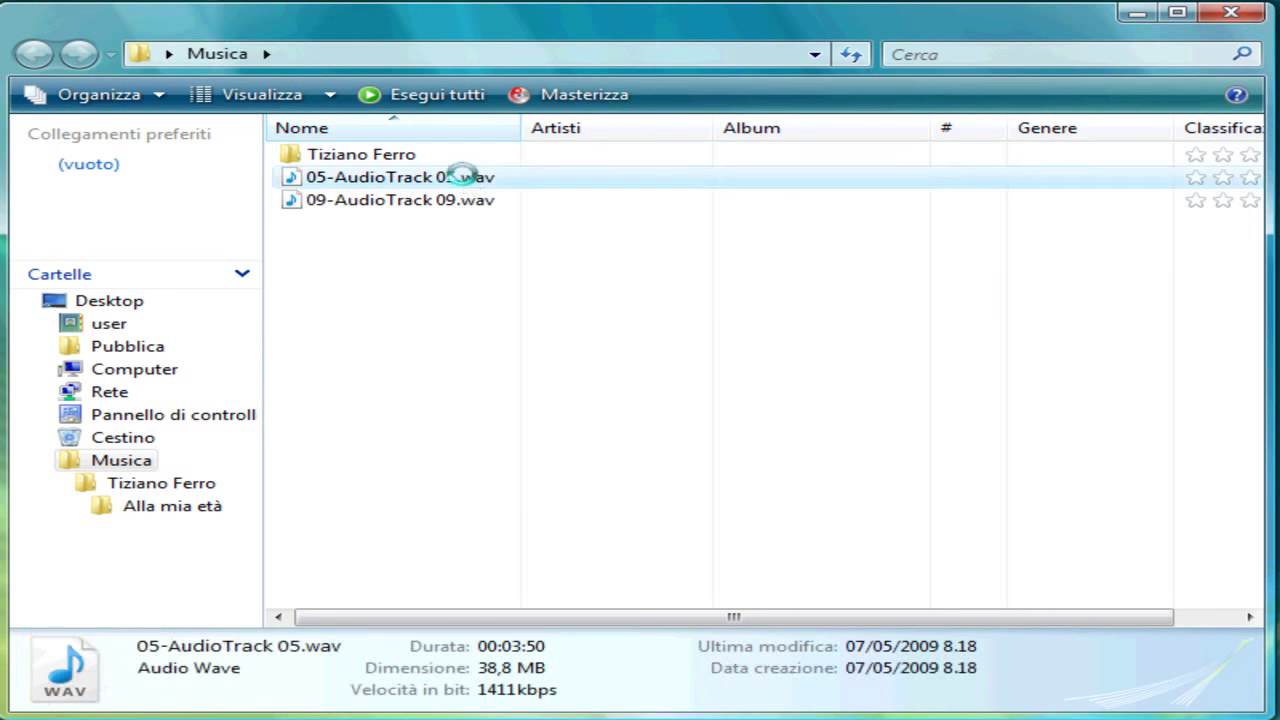
{"action": "left_click", "coordinate": [478, 200]}
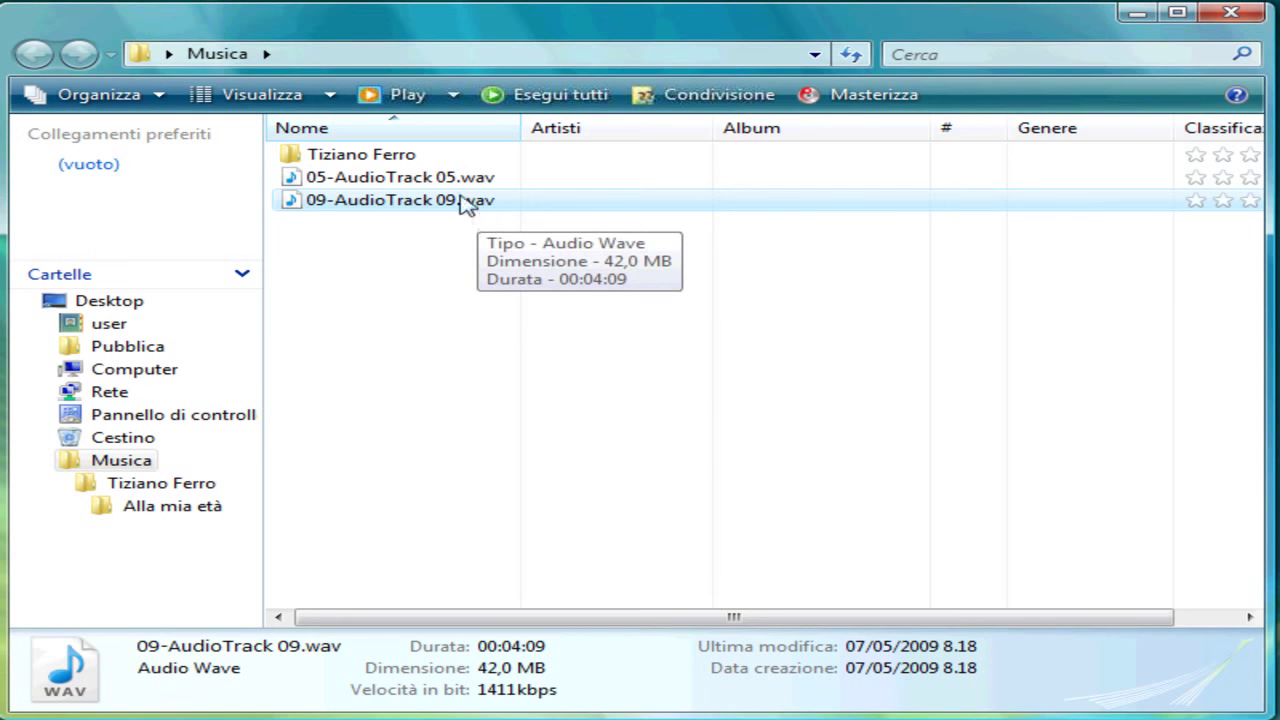
Delete the Tiziano Ferro folder from the Musica folder, sending it to the Recycle Bin
{"action": "mouse_move", "coordinate": [463, 186]}
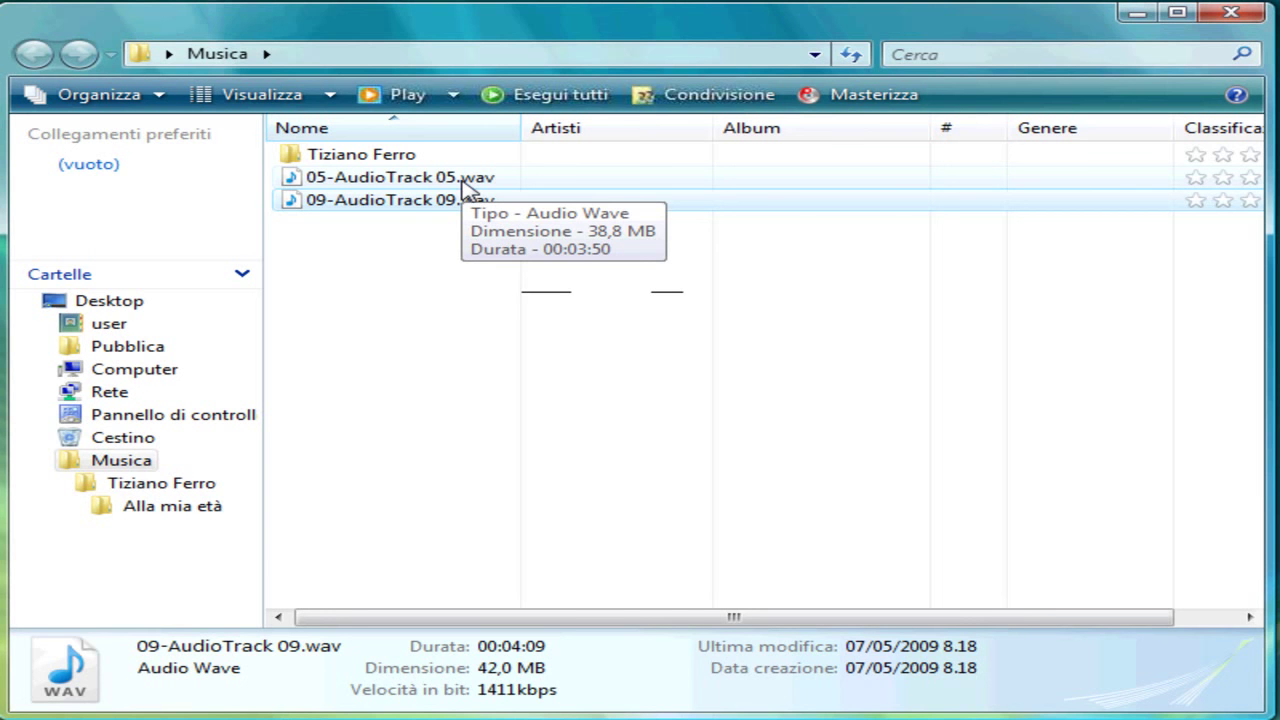
{"action": "left_click", "coordinate": [438, 258]}
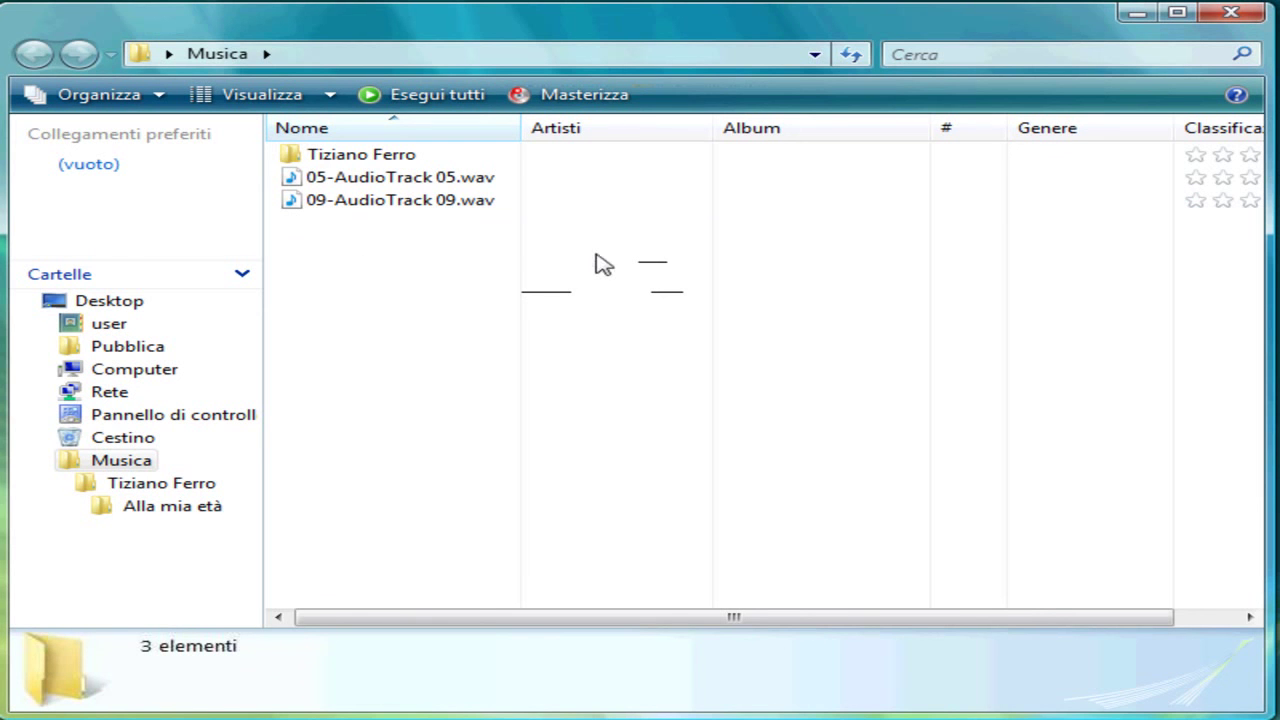
{"action": "left_click", "coordinate": [310, 158]}
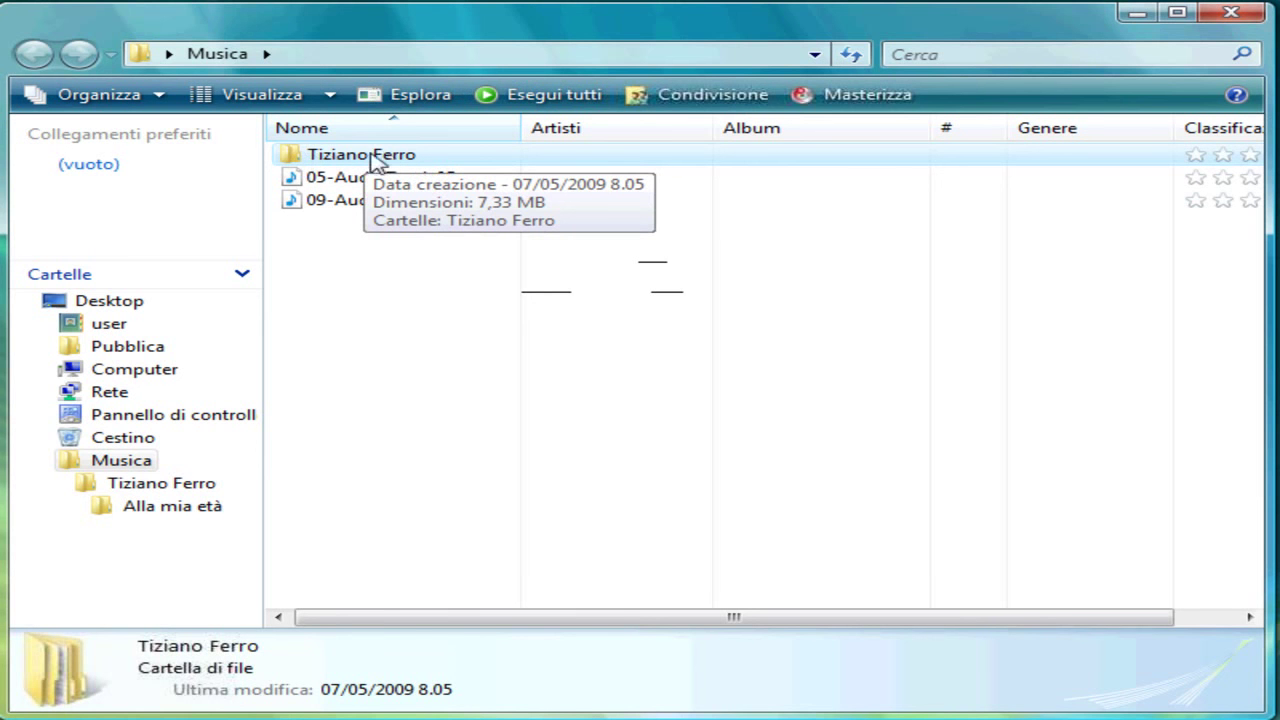
{"action": "right_click", "coordinate": [384, 155]}
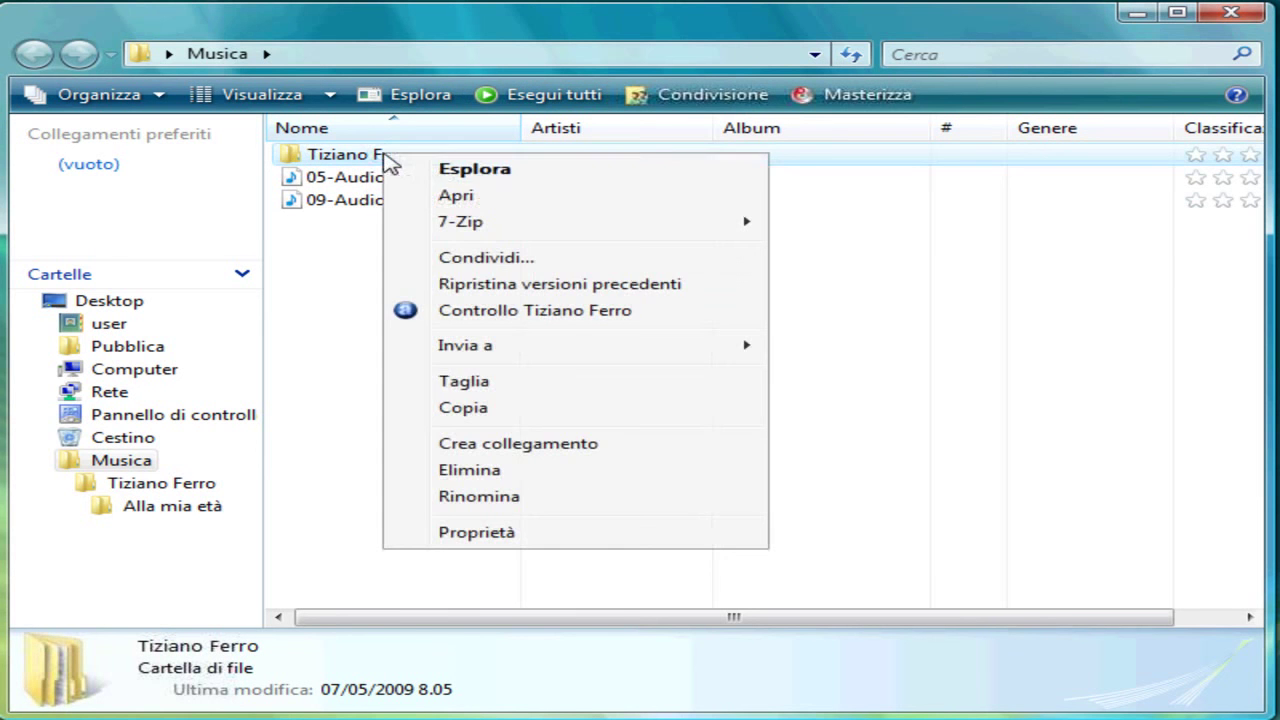
{"action": "left_click", "coordinate": [505, 472]}
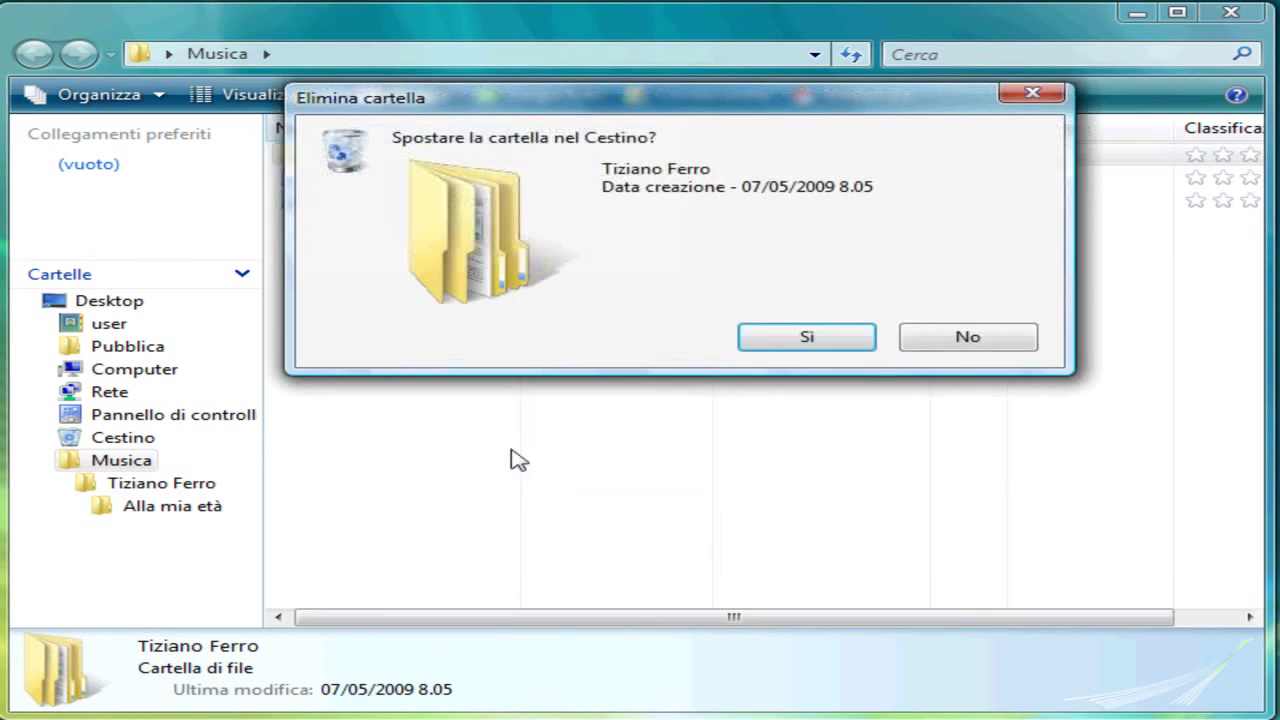
{"action": "left_click", "coordinate": [795, 340]}
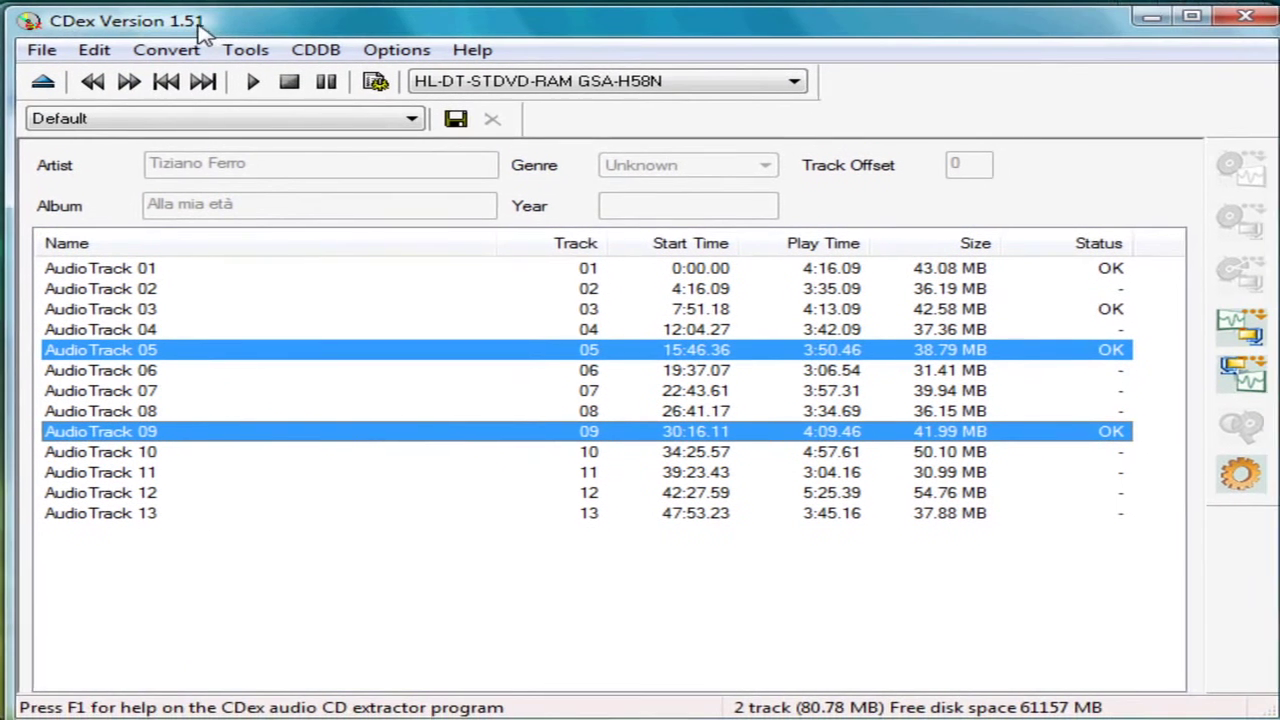
Switch to CDex and start a WAV to compressed audio conversion, using the desktop's Musica folder as the source directory
{"action": "left_click", "coordinate": [166, 50]}
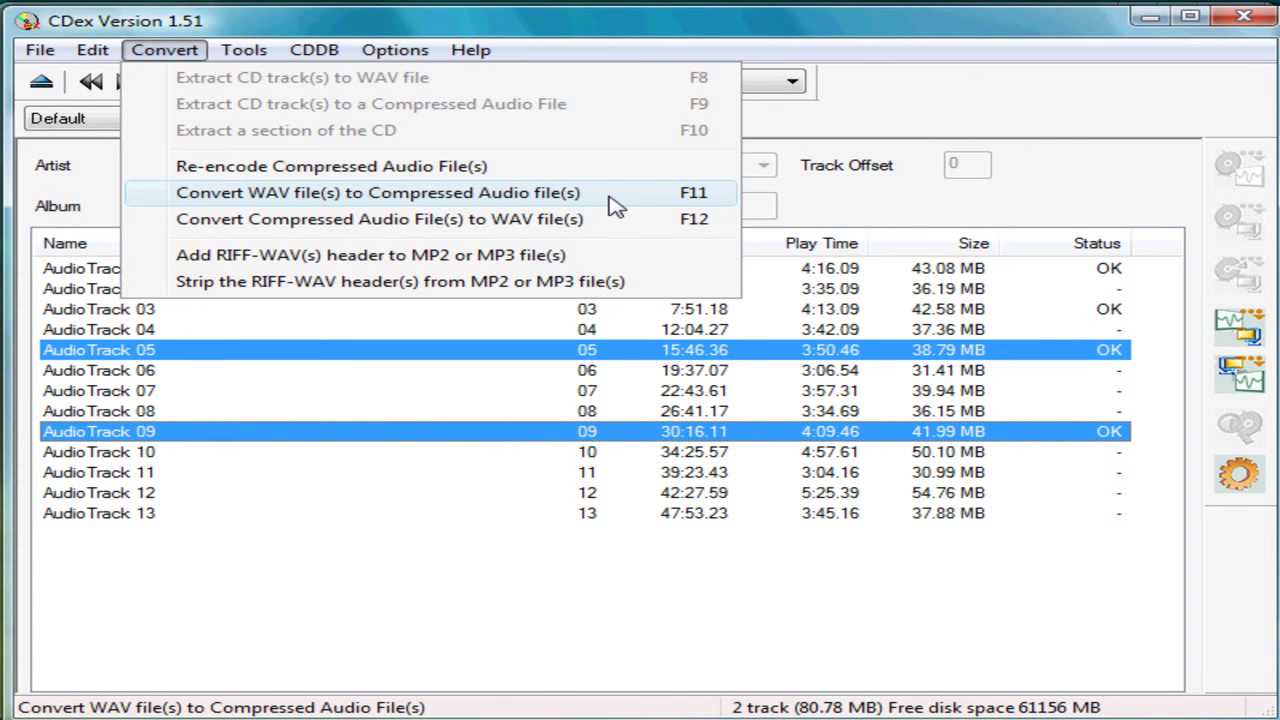
{"action": "left_click", "coordinate": [534, 198]}
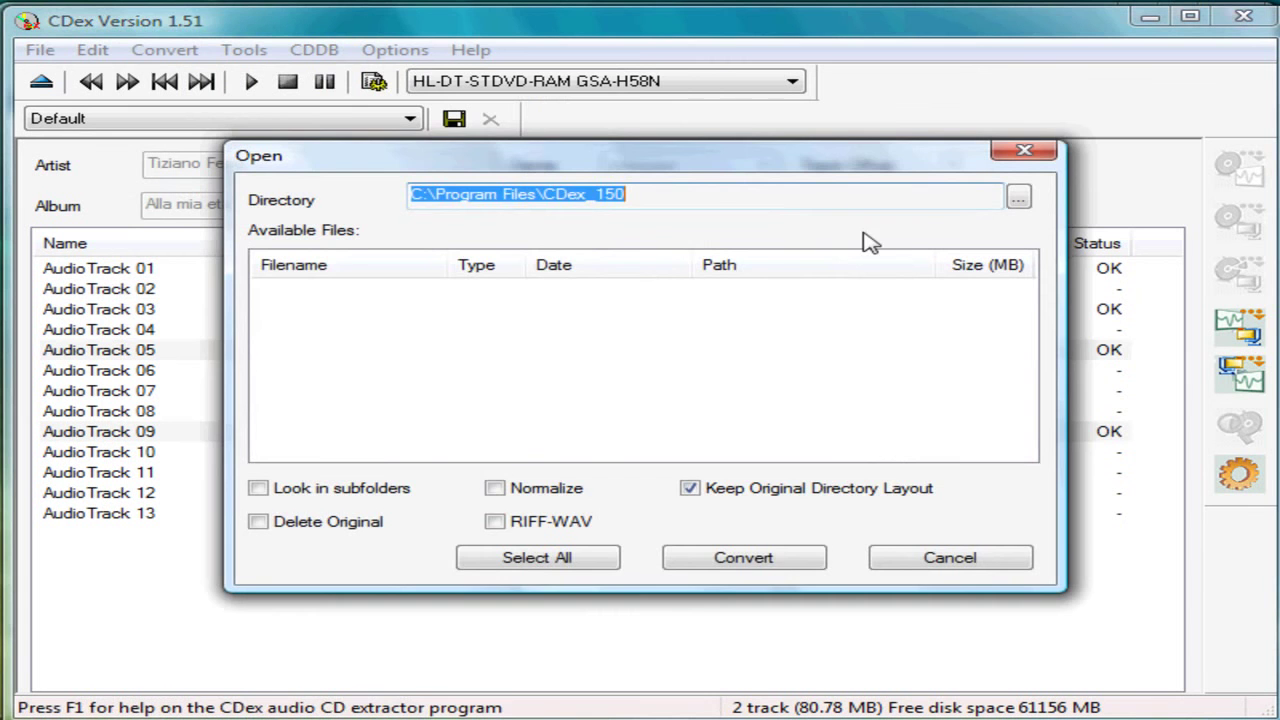
{"action": "left_click", "coordinate": [1018, 197]}
{"action": "left_click_drag", "start_coordinate": [862, 336], "coordinate": [871, 503]}
{"action": "left_click", "coordinate": [515, 477]}
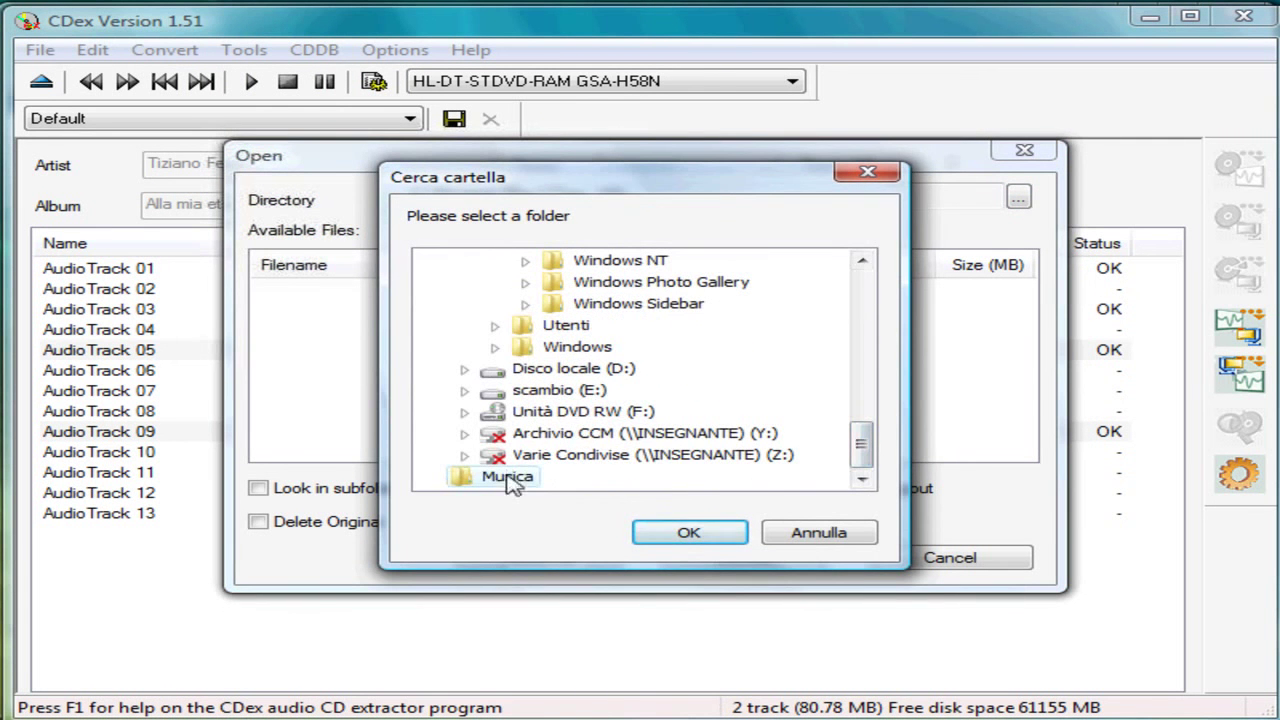
{"action": "left_click", "coordinate": [707, 536]}
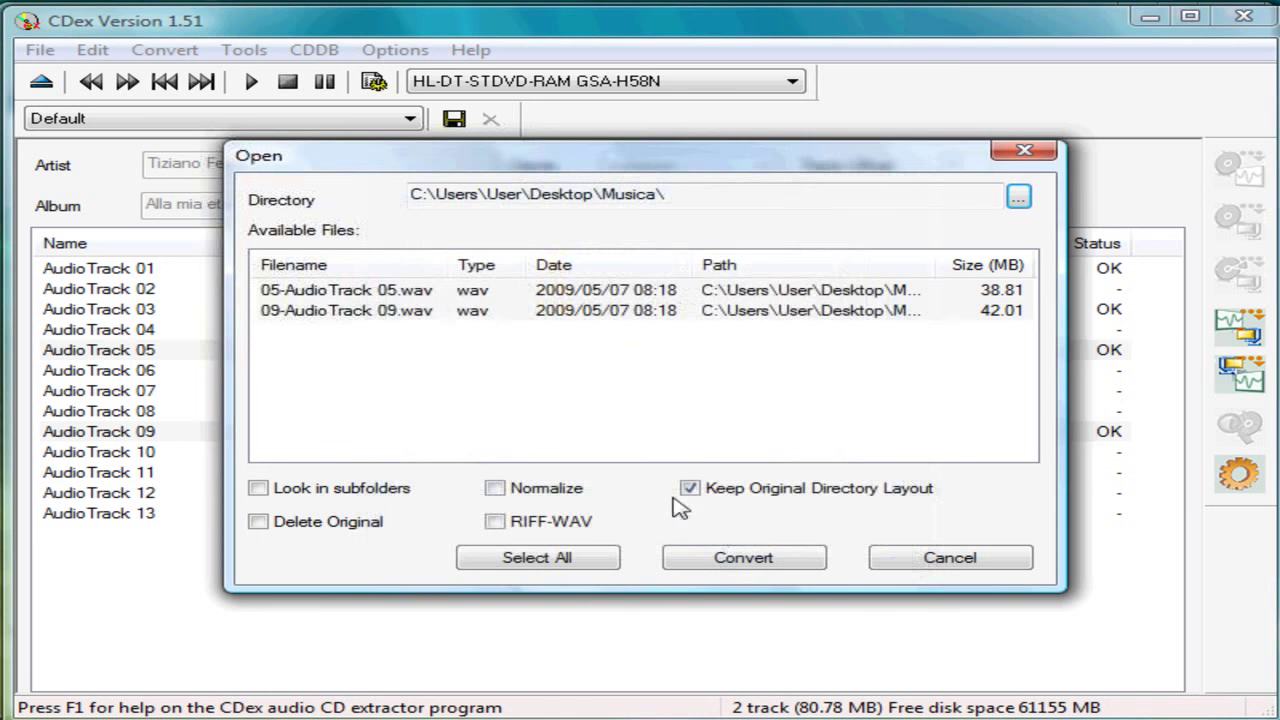
Select both 05-AudioTrack 05.wav and 09-AudioTrack 09.wav and convert them to compressed audio files
{"action": "left_click", "coordinate": [420, 295]}
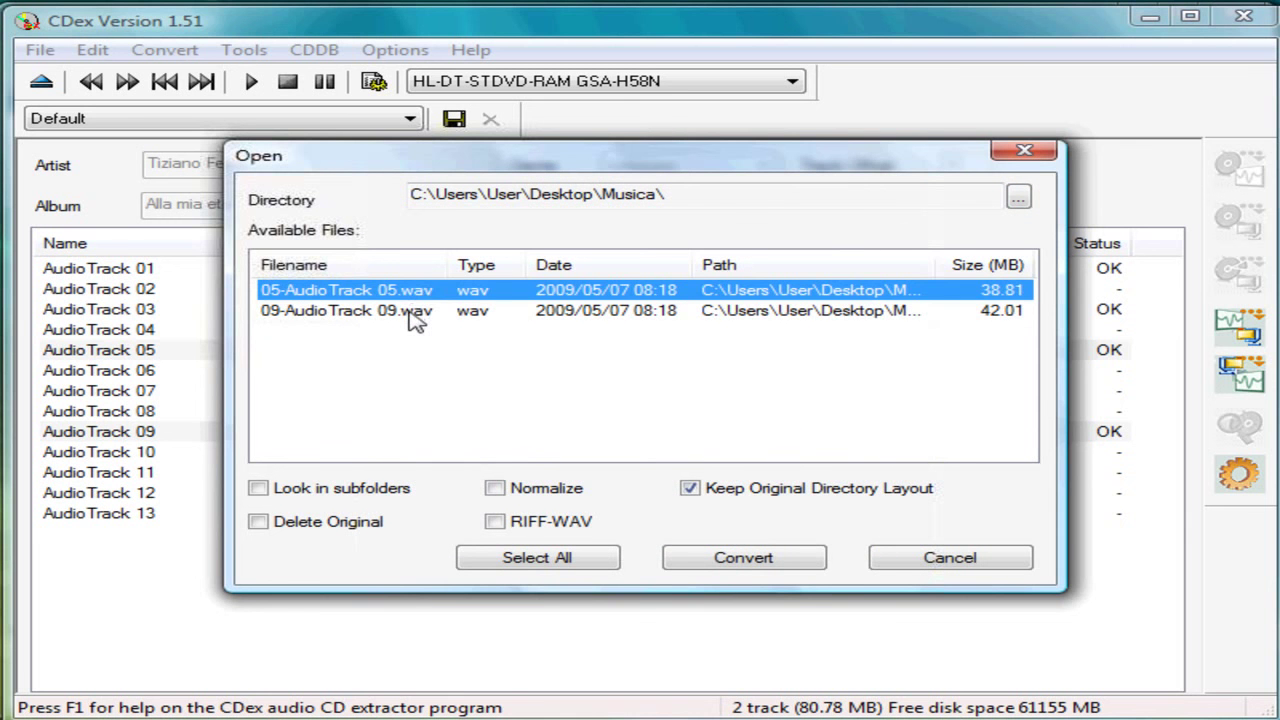
{"action": "left_click", "coordinate": [413, 310], "text": "shift"}
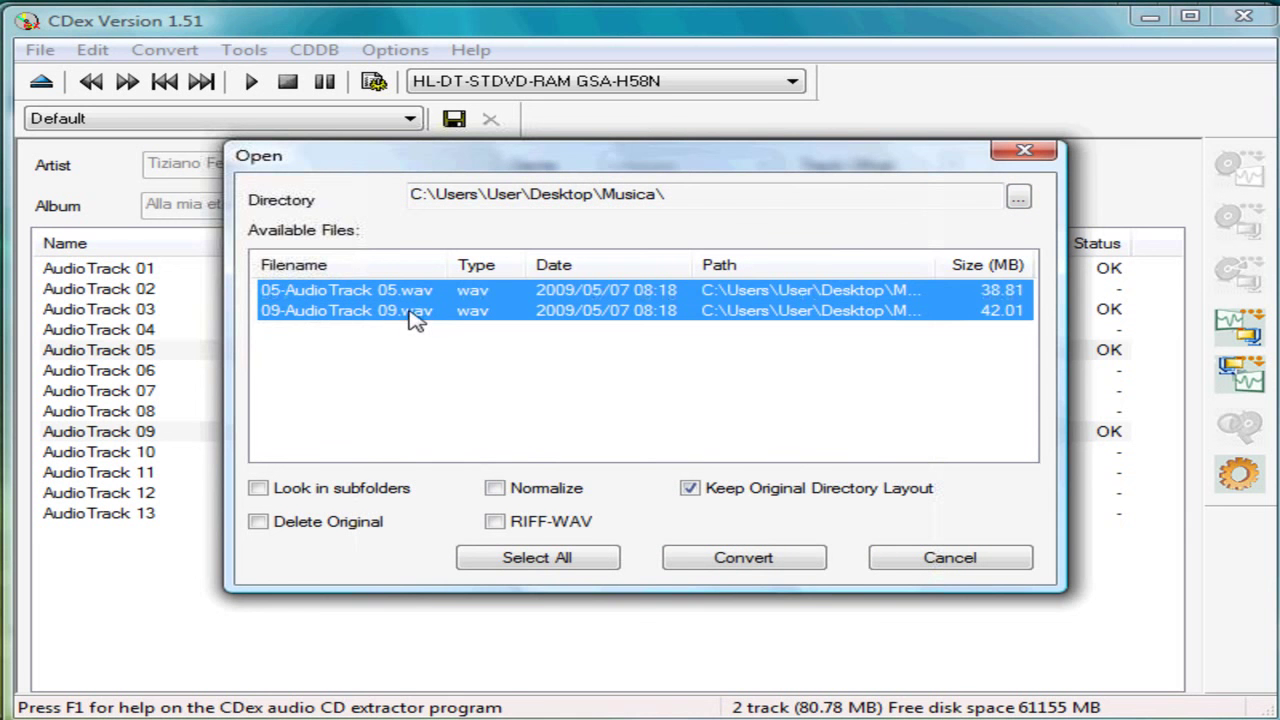
{"action": "left_click", "coordinate": [740, 558]}
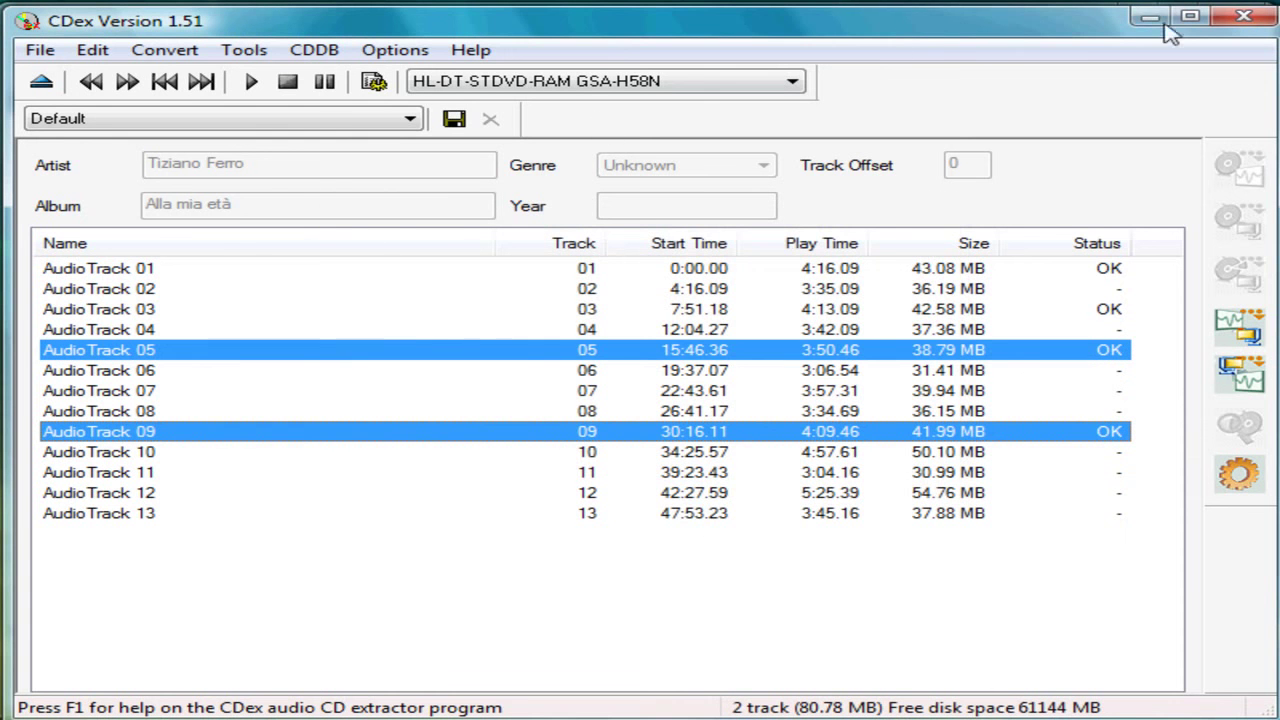
Close CDex and check the file details of track 05's WAV and MP3 versions in the Musica folder
{"action": "left_click", "coordinate": [1246, 18]}
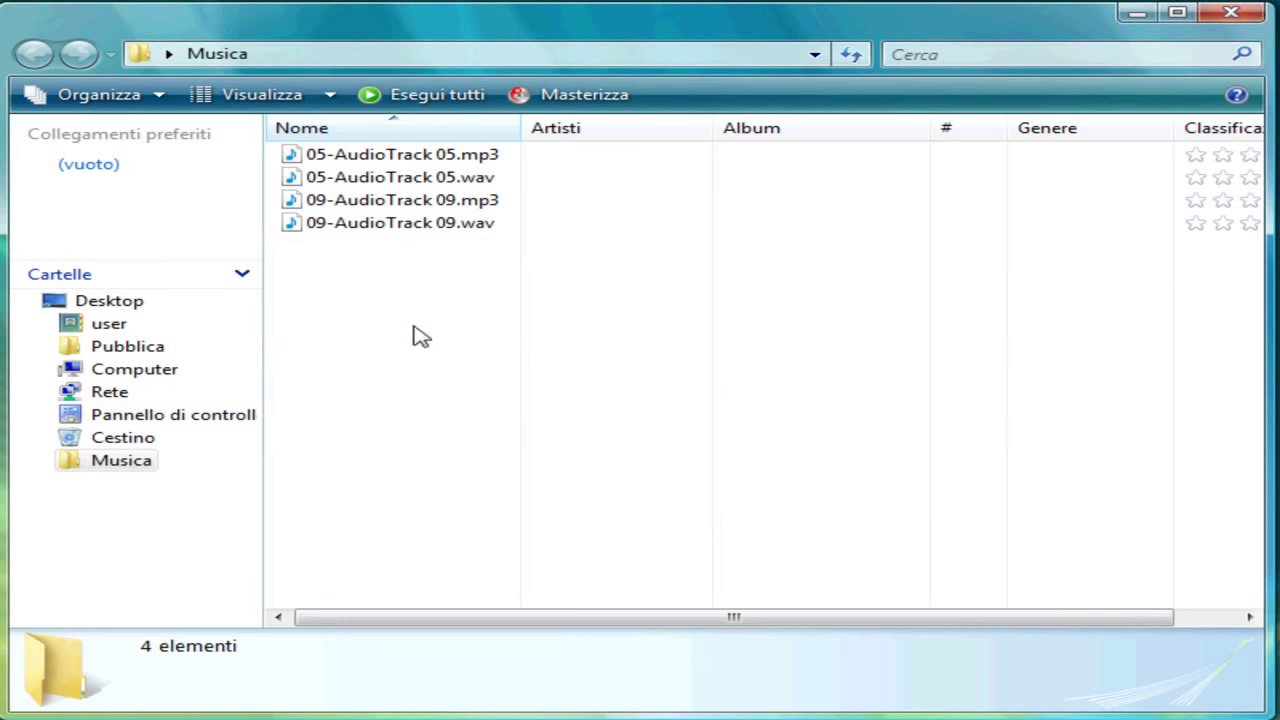
{"action": "left_click", "coordinate": [390, 186]}
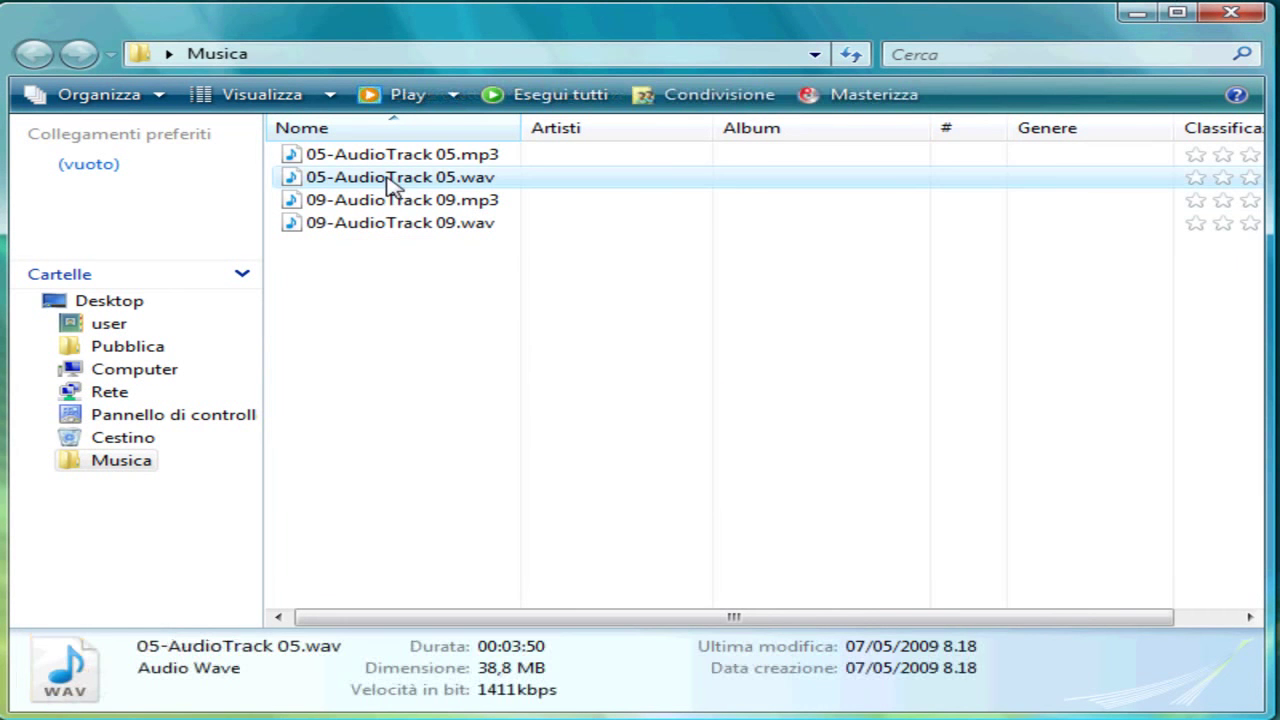
{"action": "left_click", "coordinate": [401, 160]}
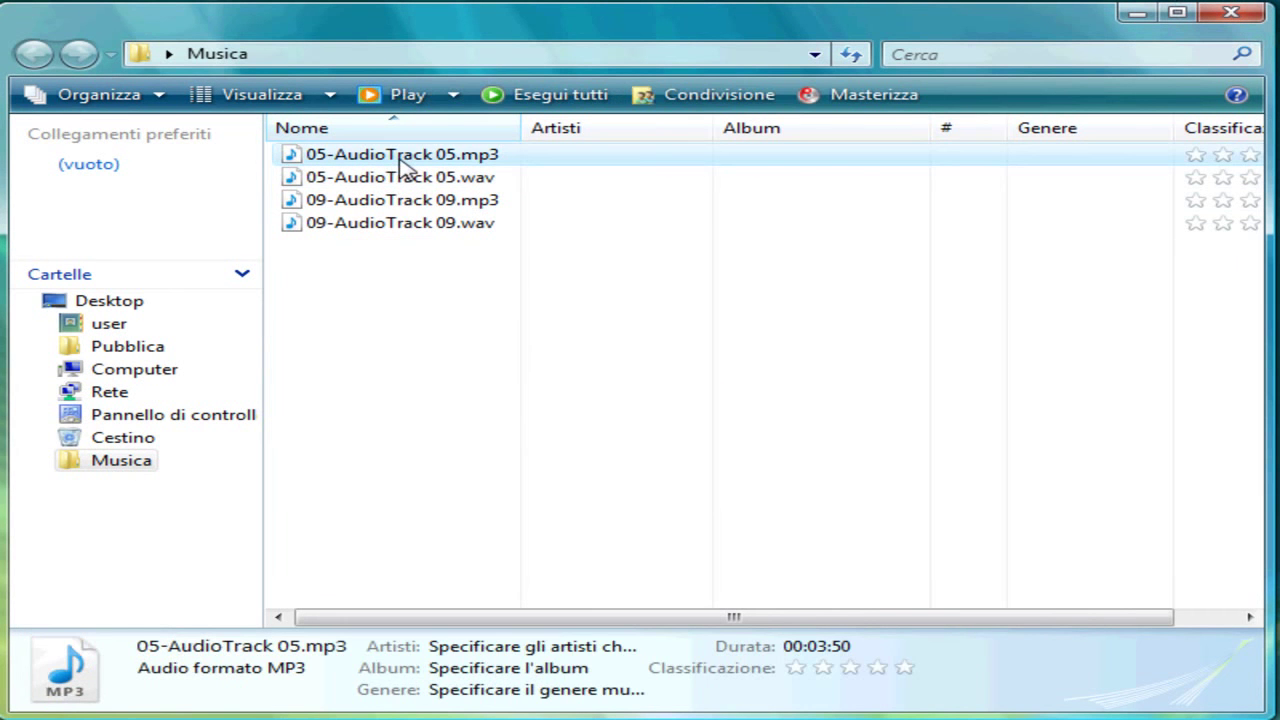